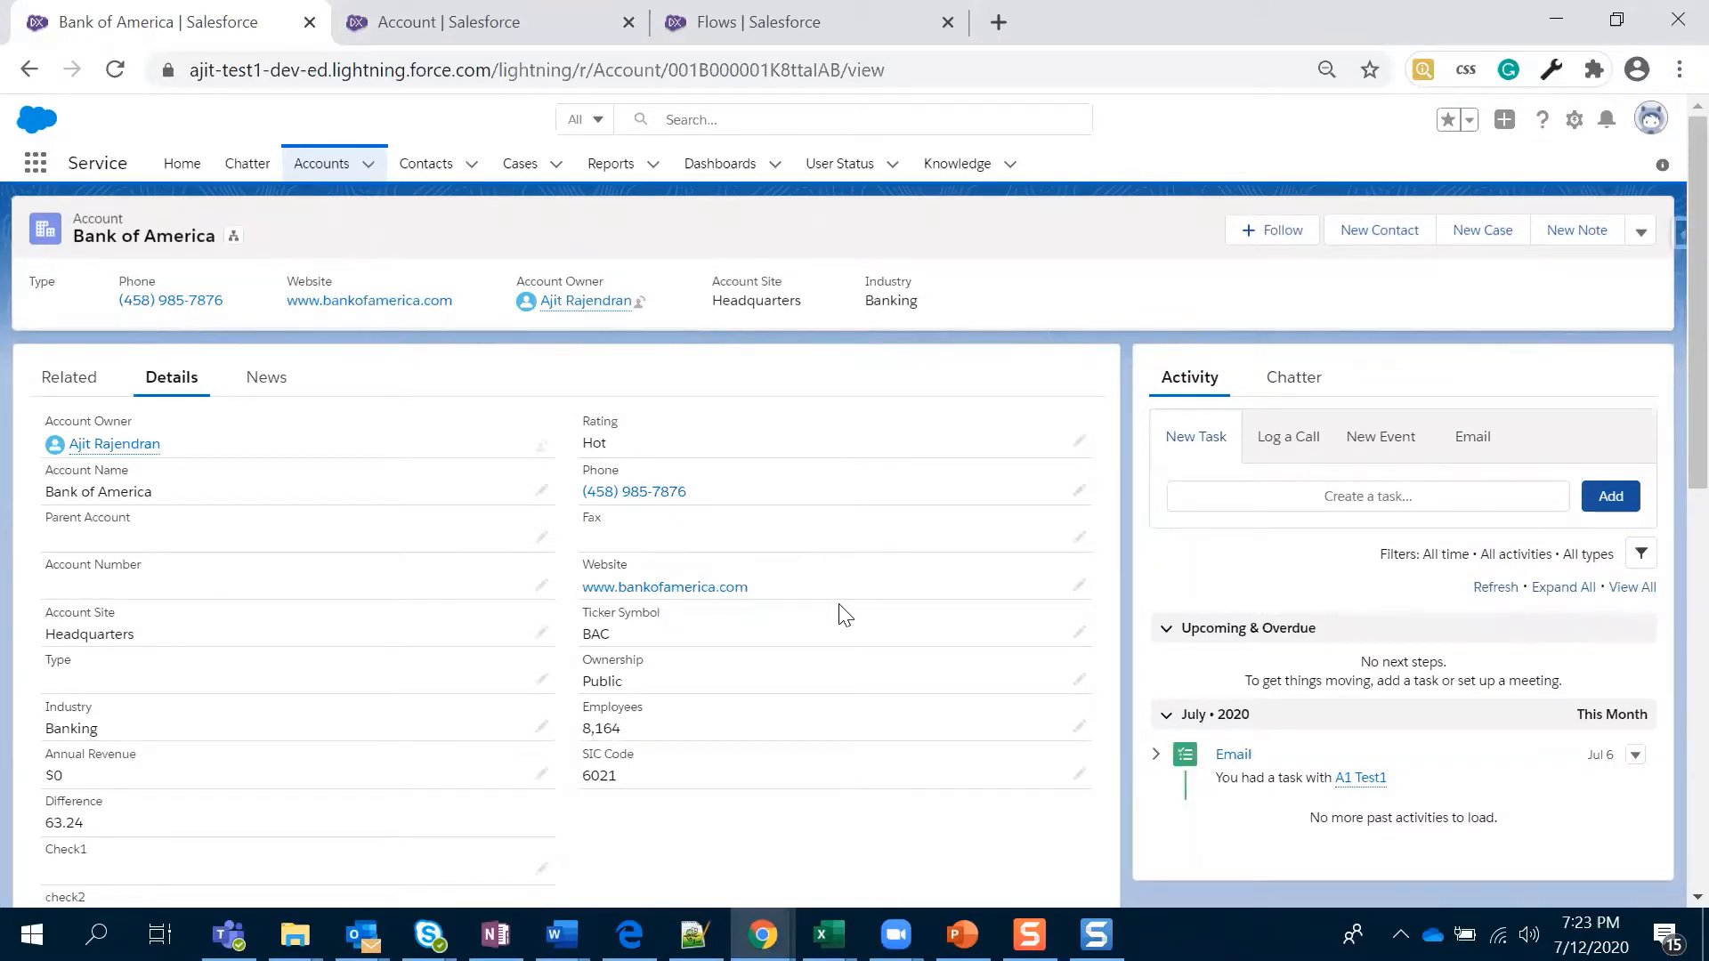
- Review the Bank of America account's extra record actions and its detail fields, including Status
left_click(1642, 236)
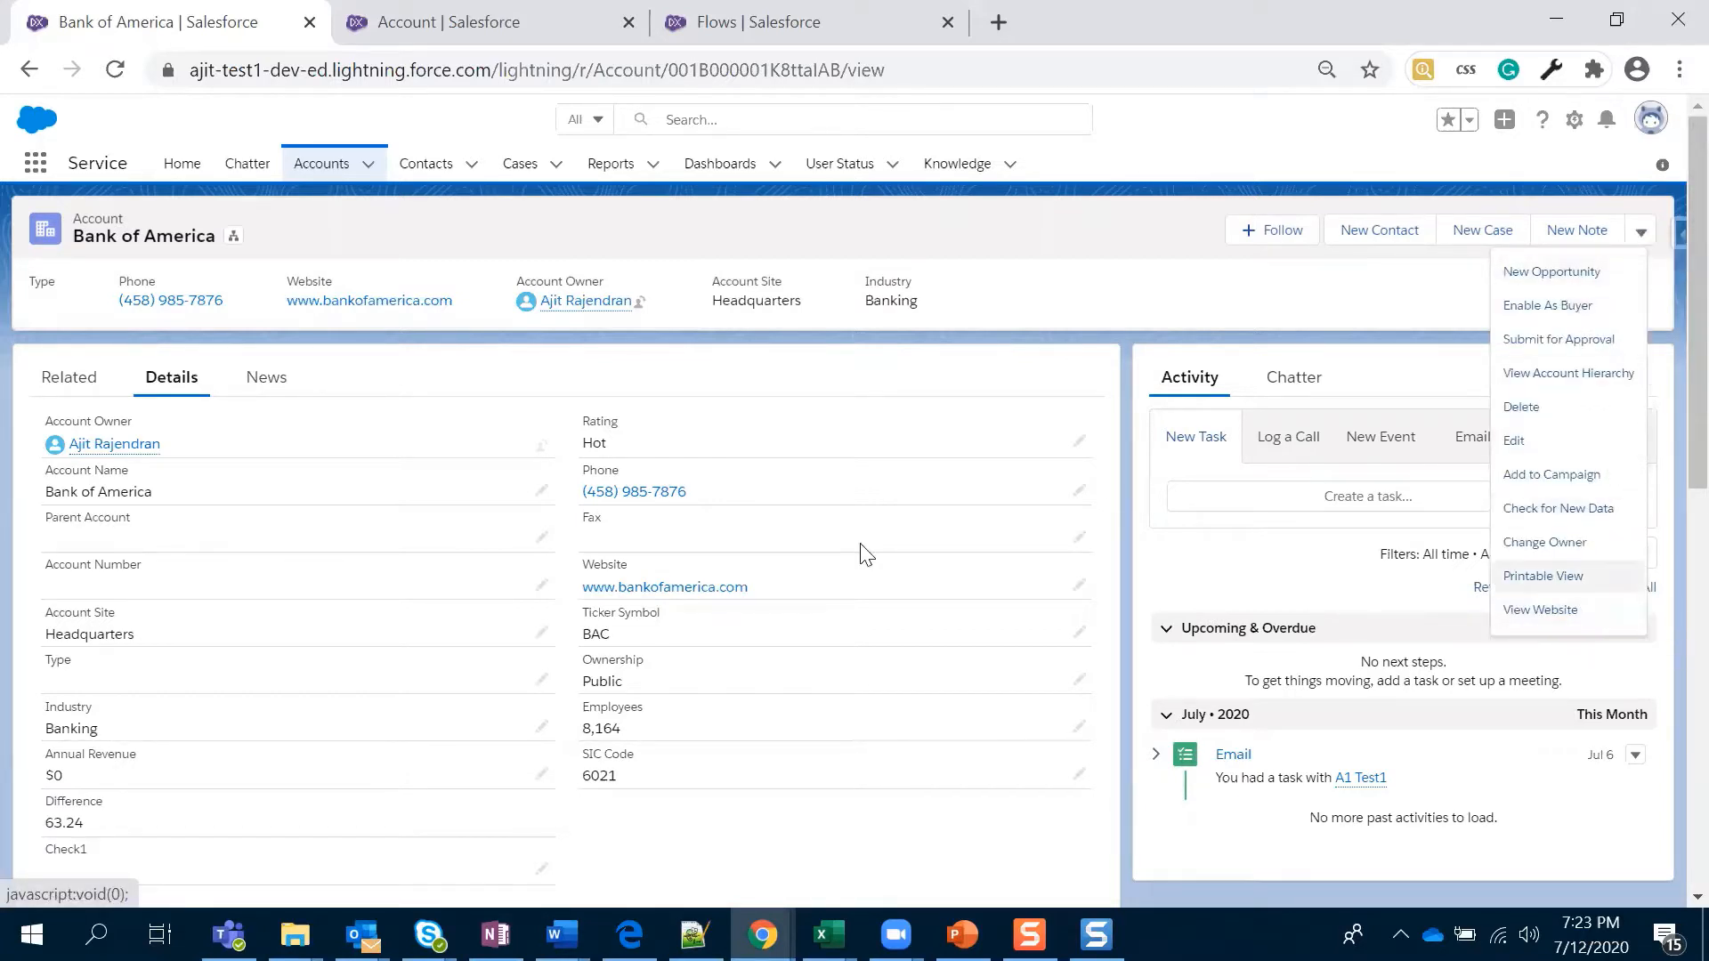
scroll(972, 610, "down", 6)
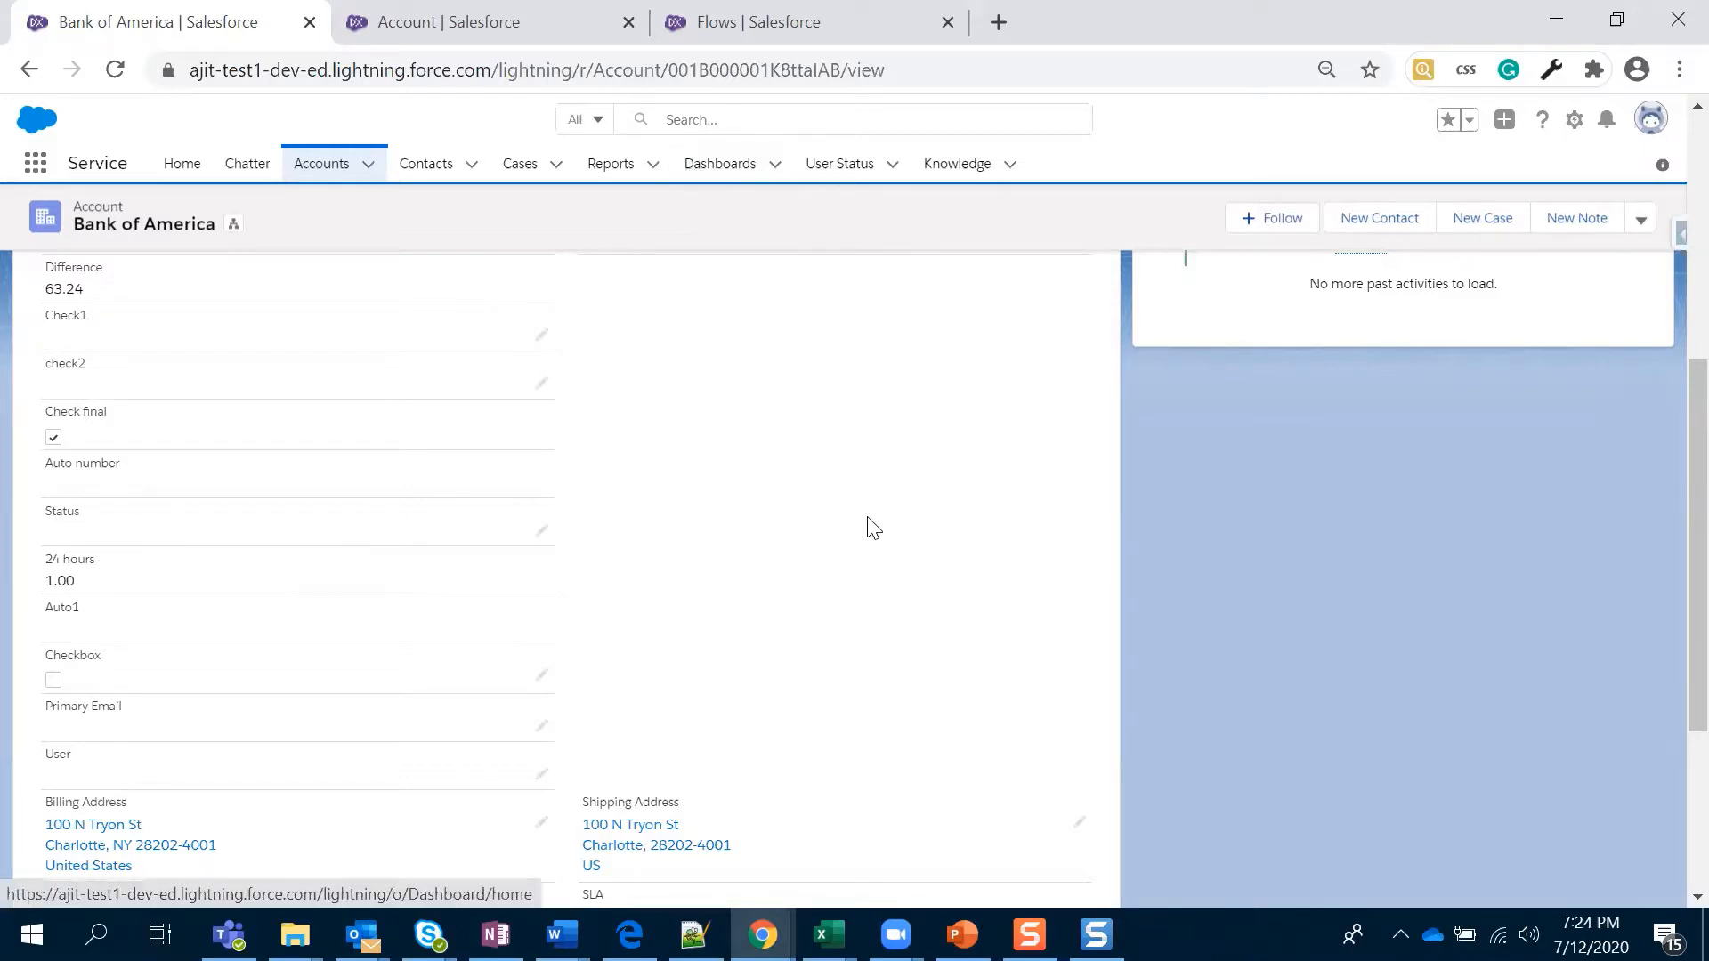
scroll(870, 525, "up", 6)
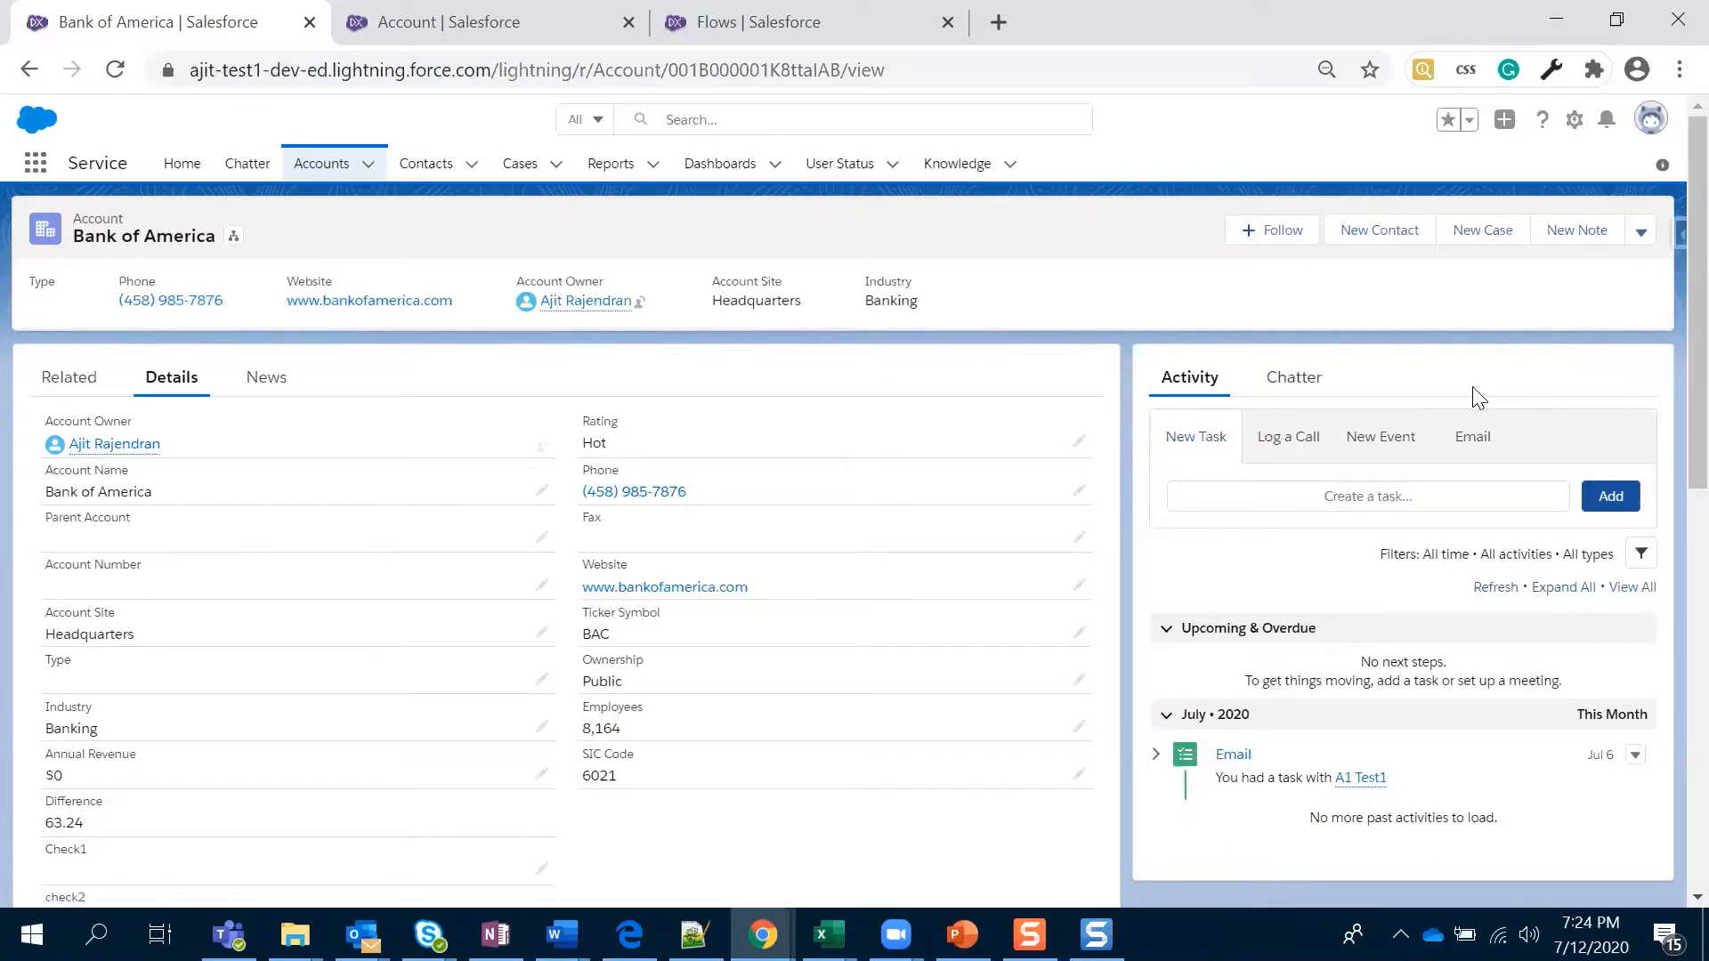
- Create a new Screen Flow from the Flows setup page
left_click(747, 27)
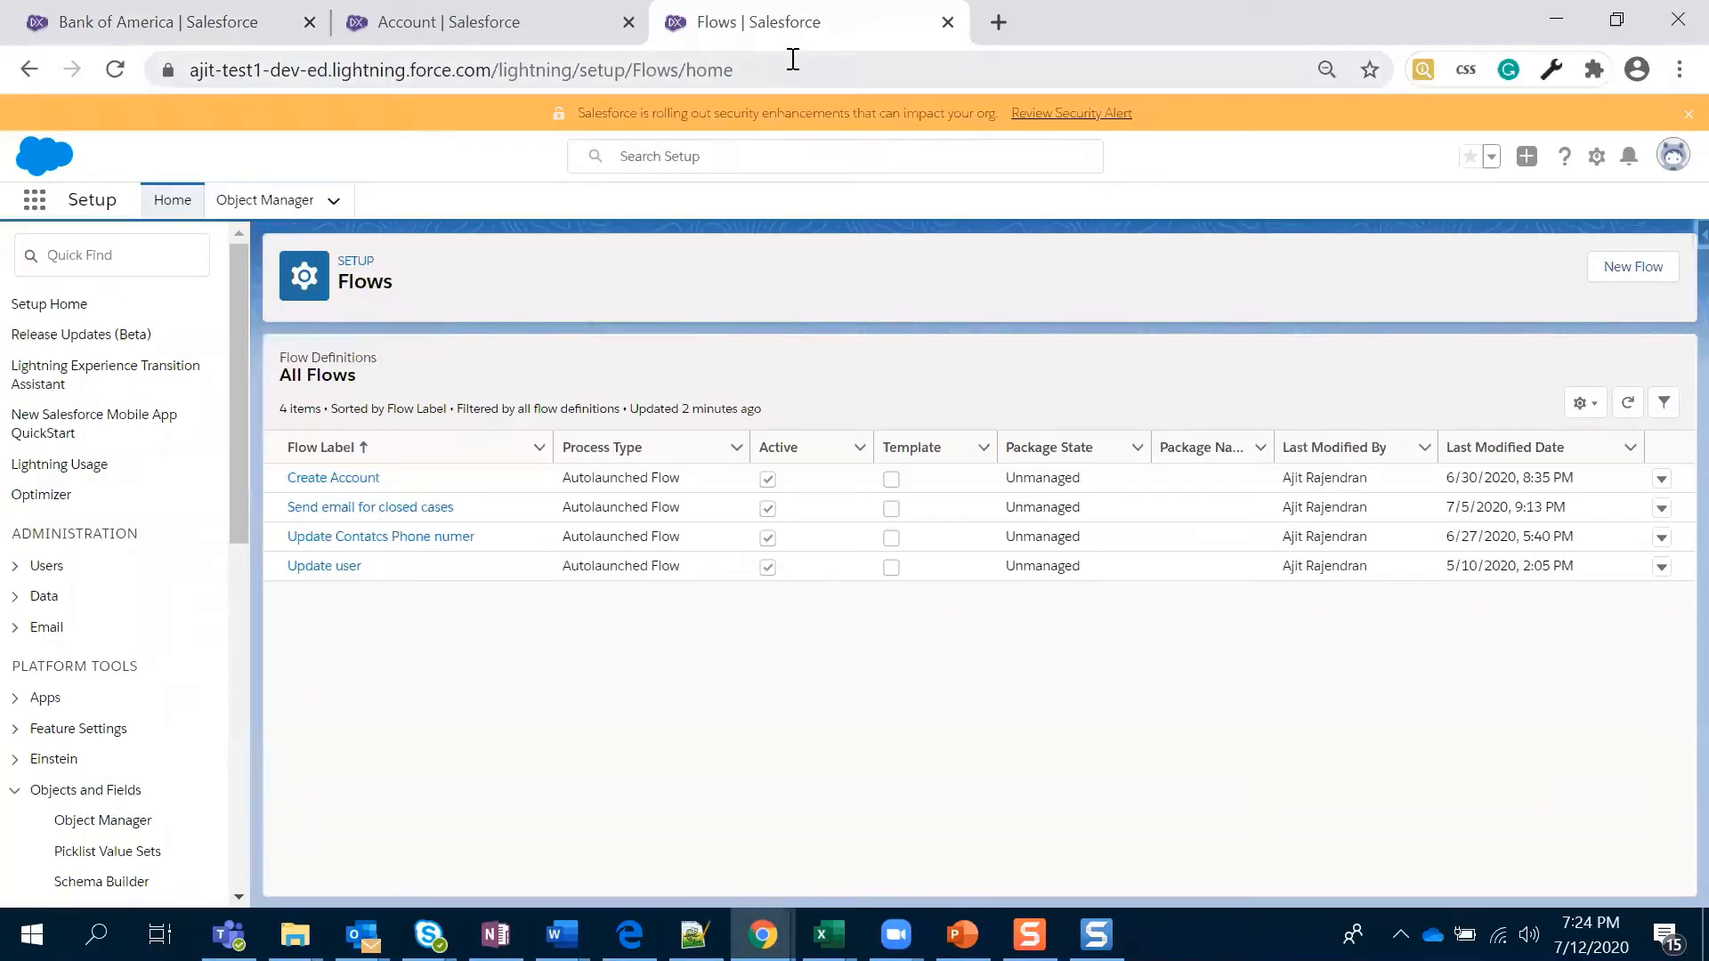
left_click(1619, 277)
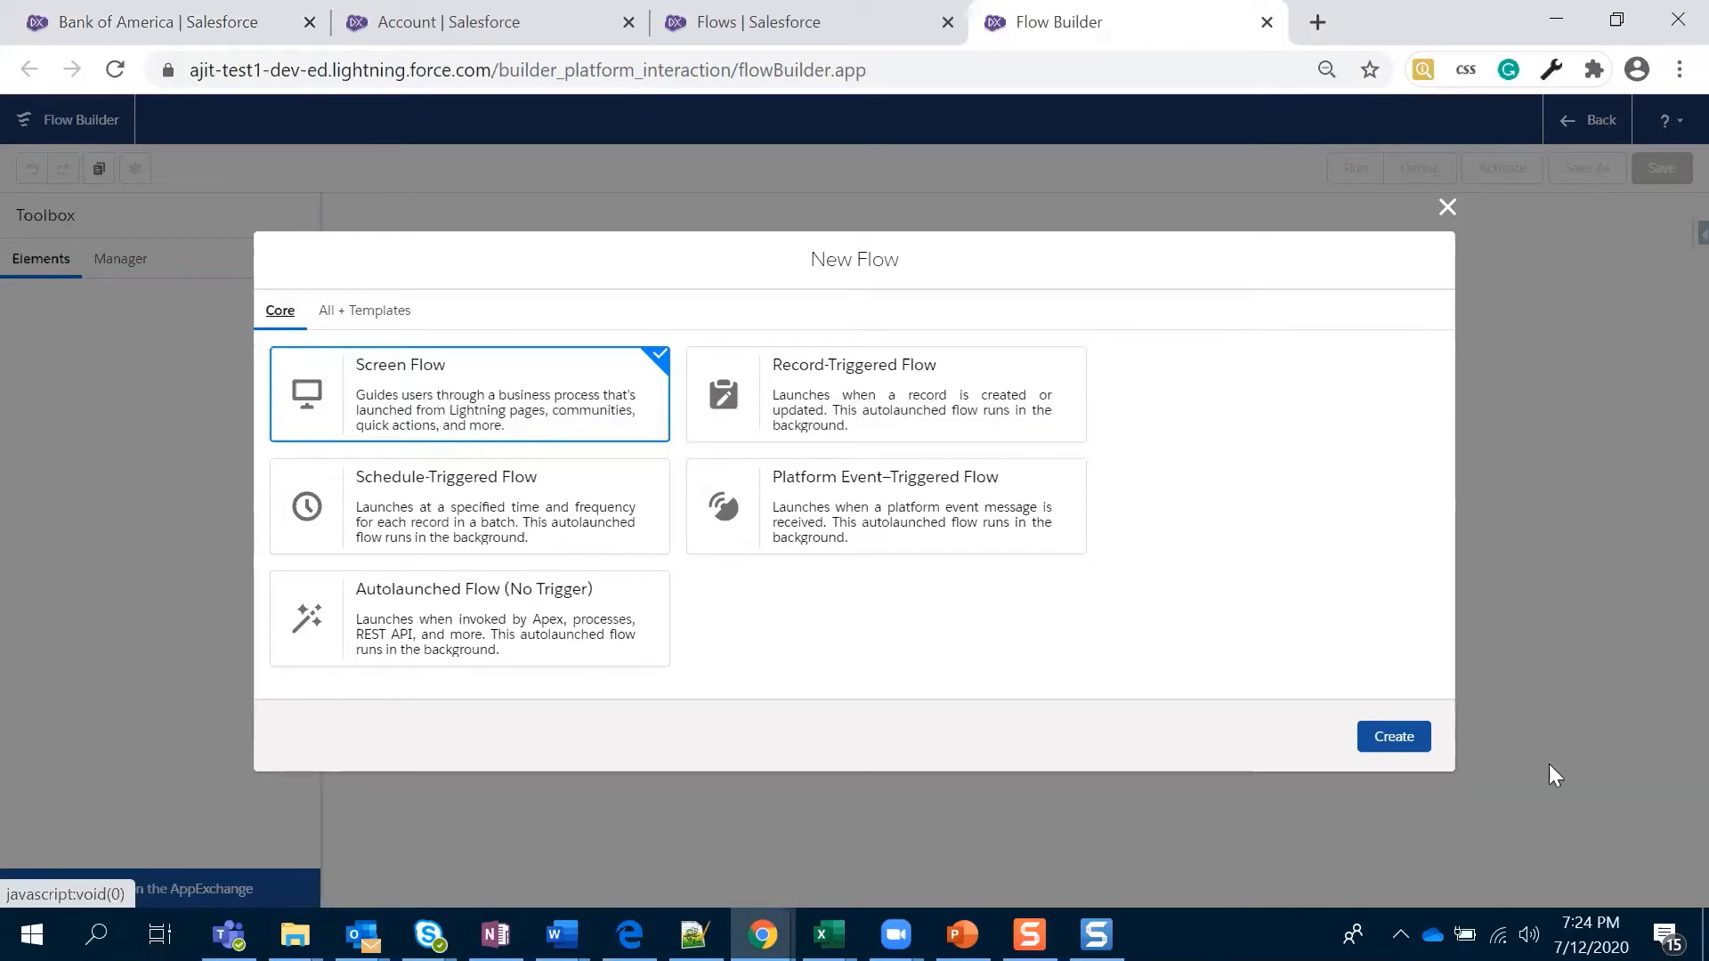
left_click(1391, 739)
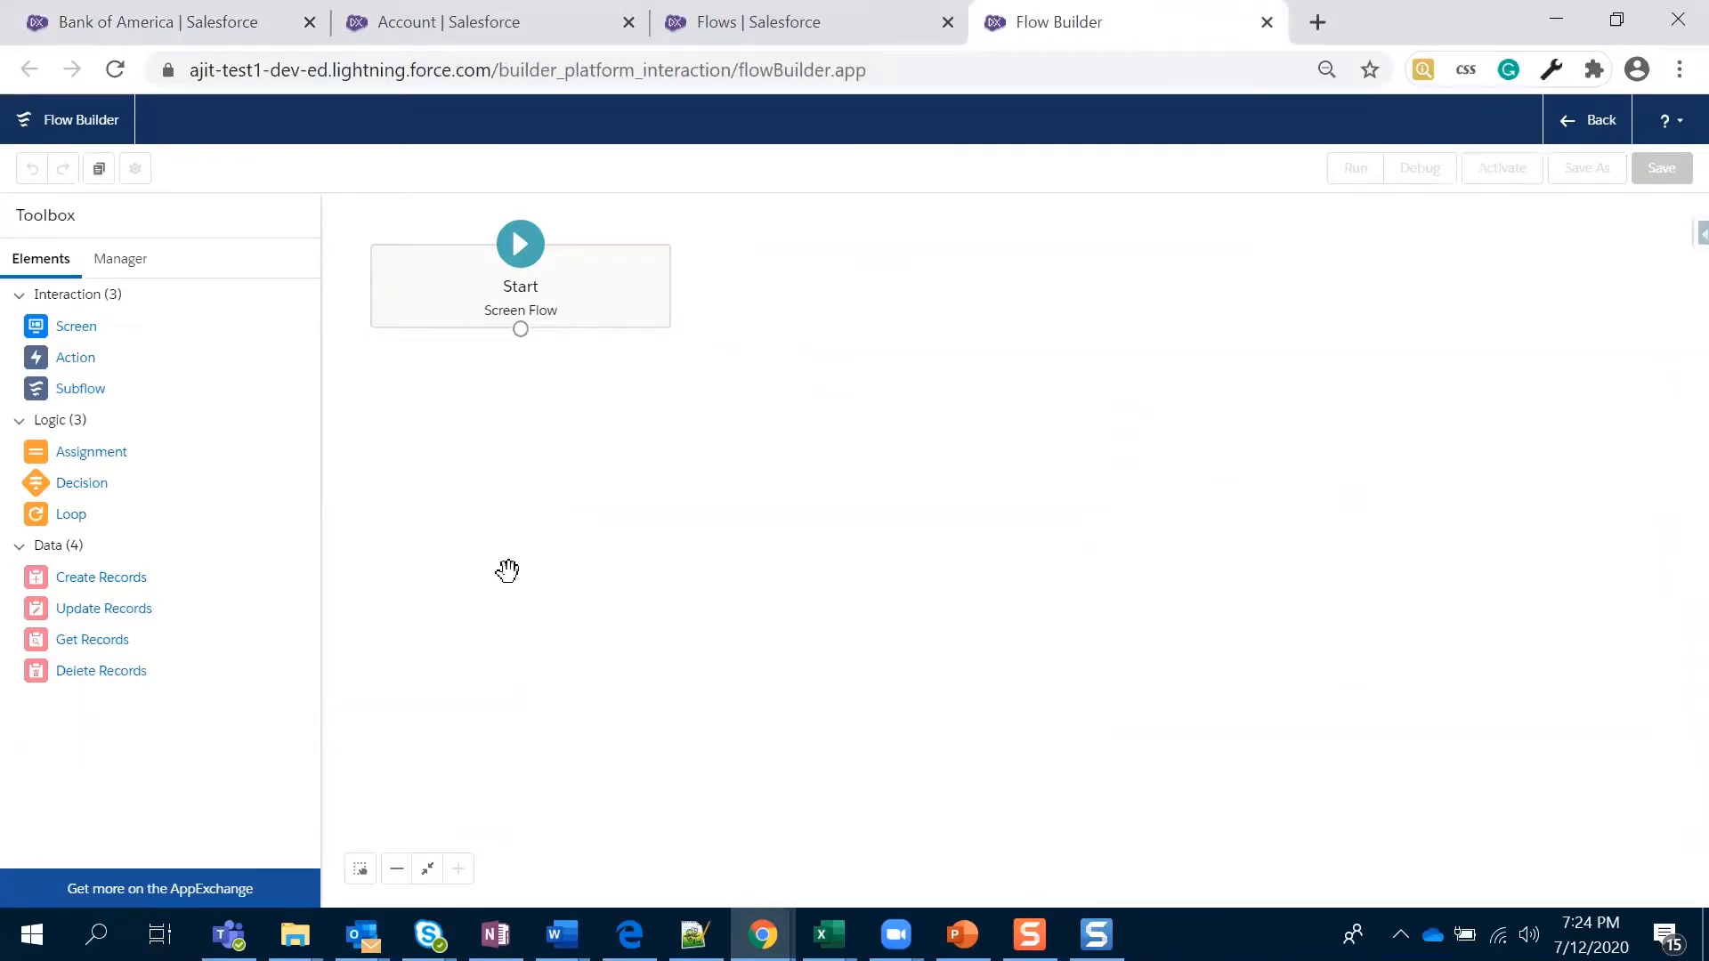
- Add an Update Records element labelled Update Account Status that identifies Account records by specified conditions and sets fields individually
left_click_drag(105, 610, 679, 487)
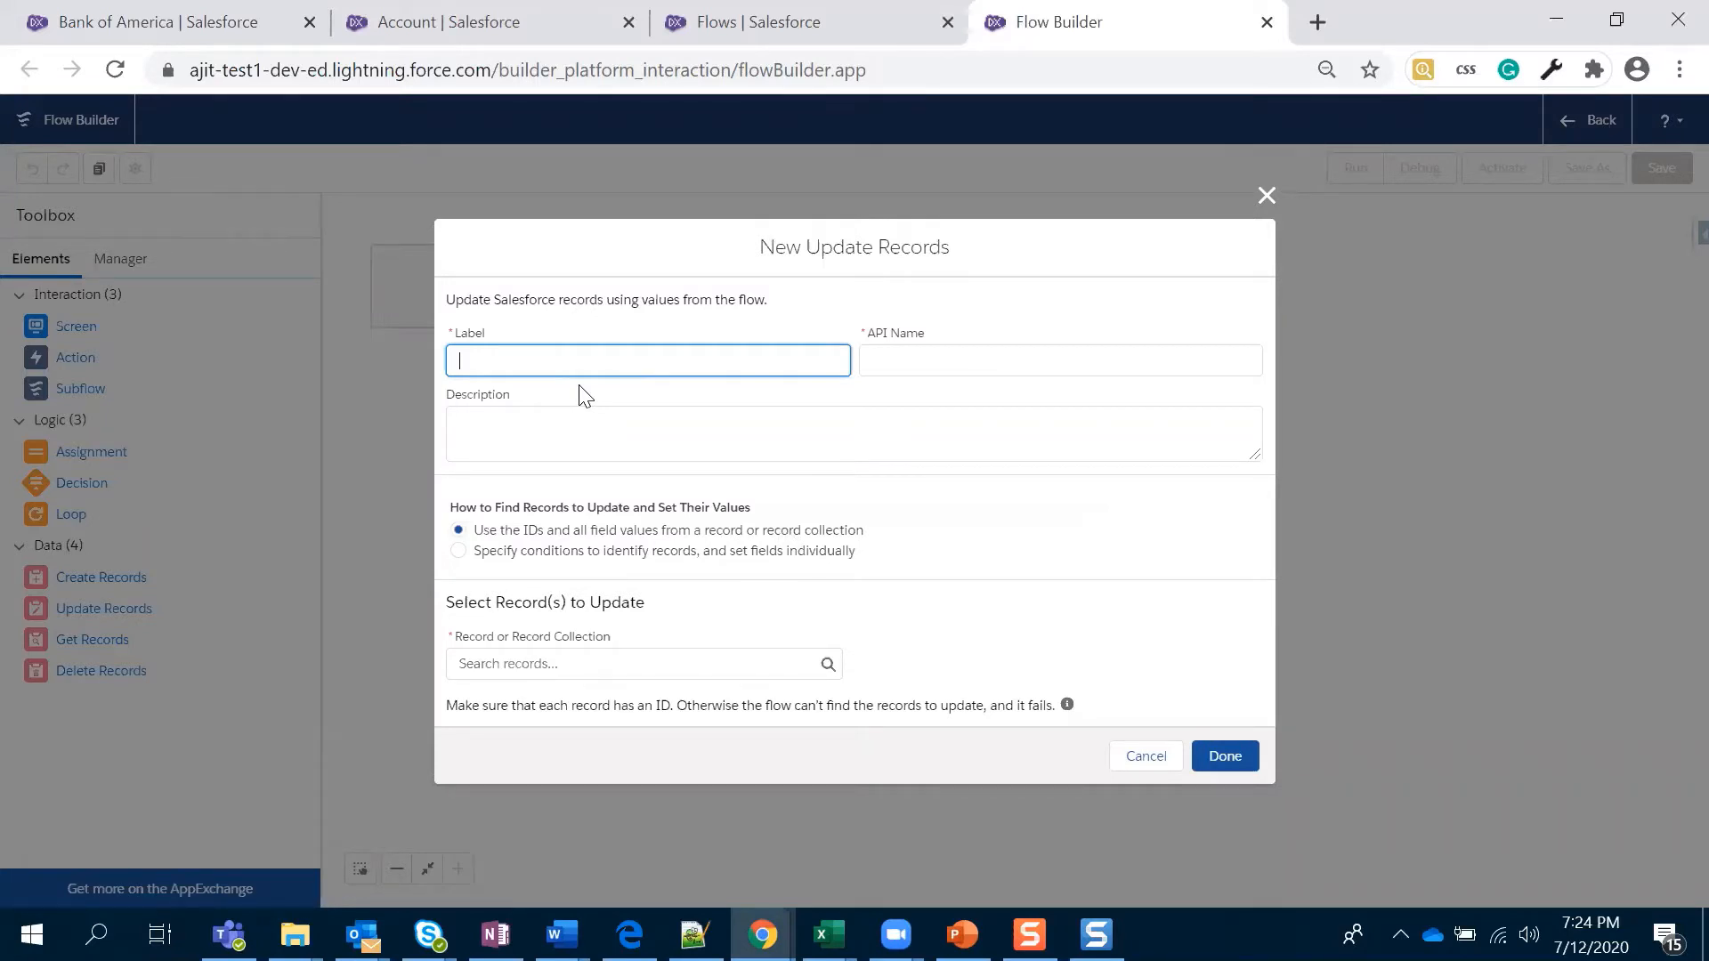
type("Update Account Status")
left_click(651, 431)
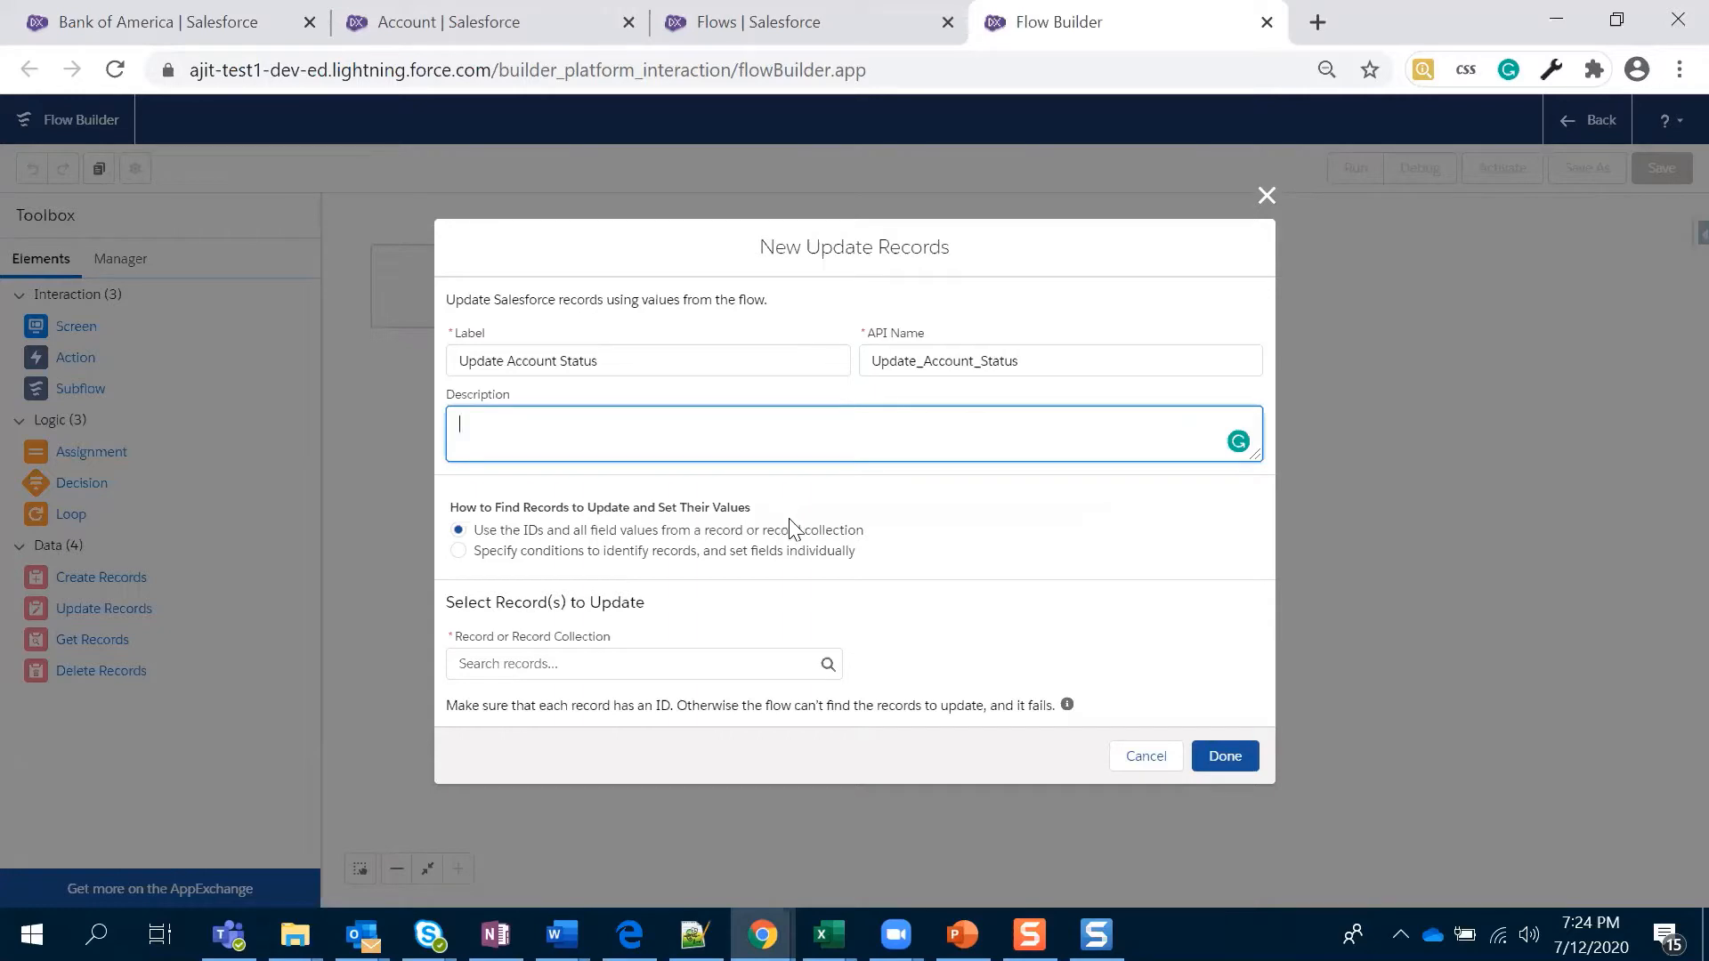
left_click(649, 551)
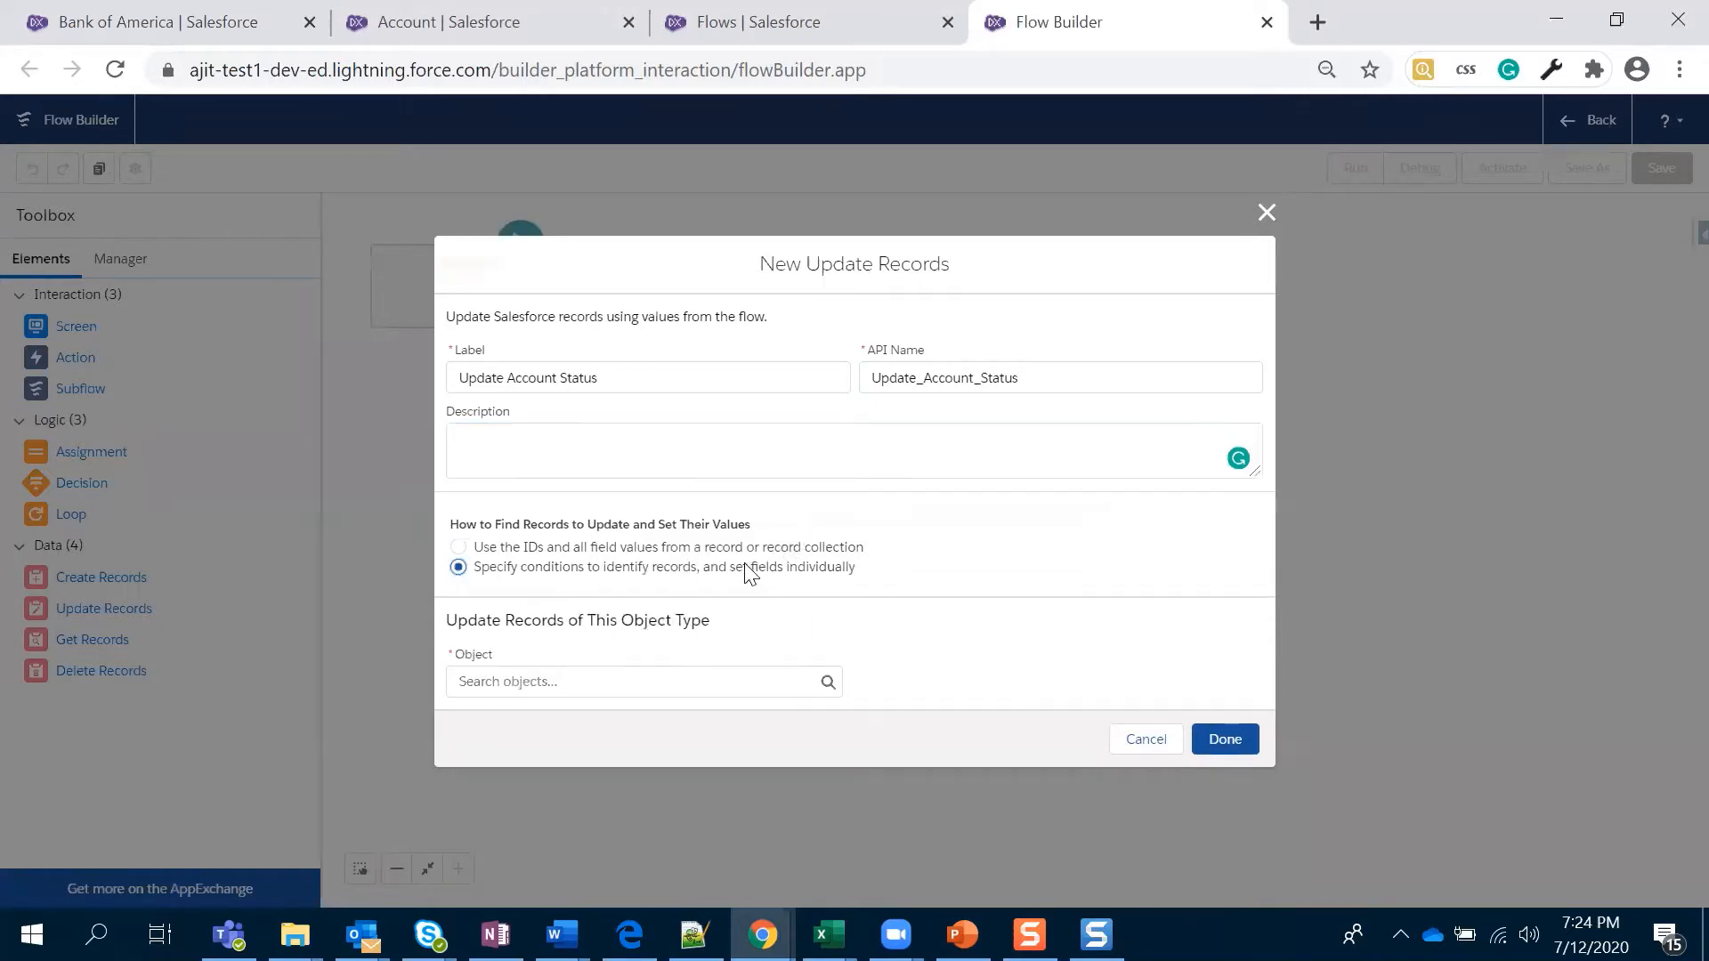
left_click(640, 681)
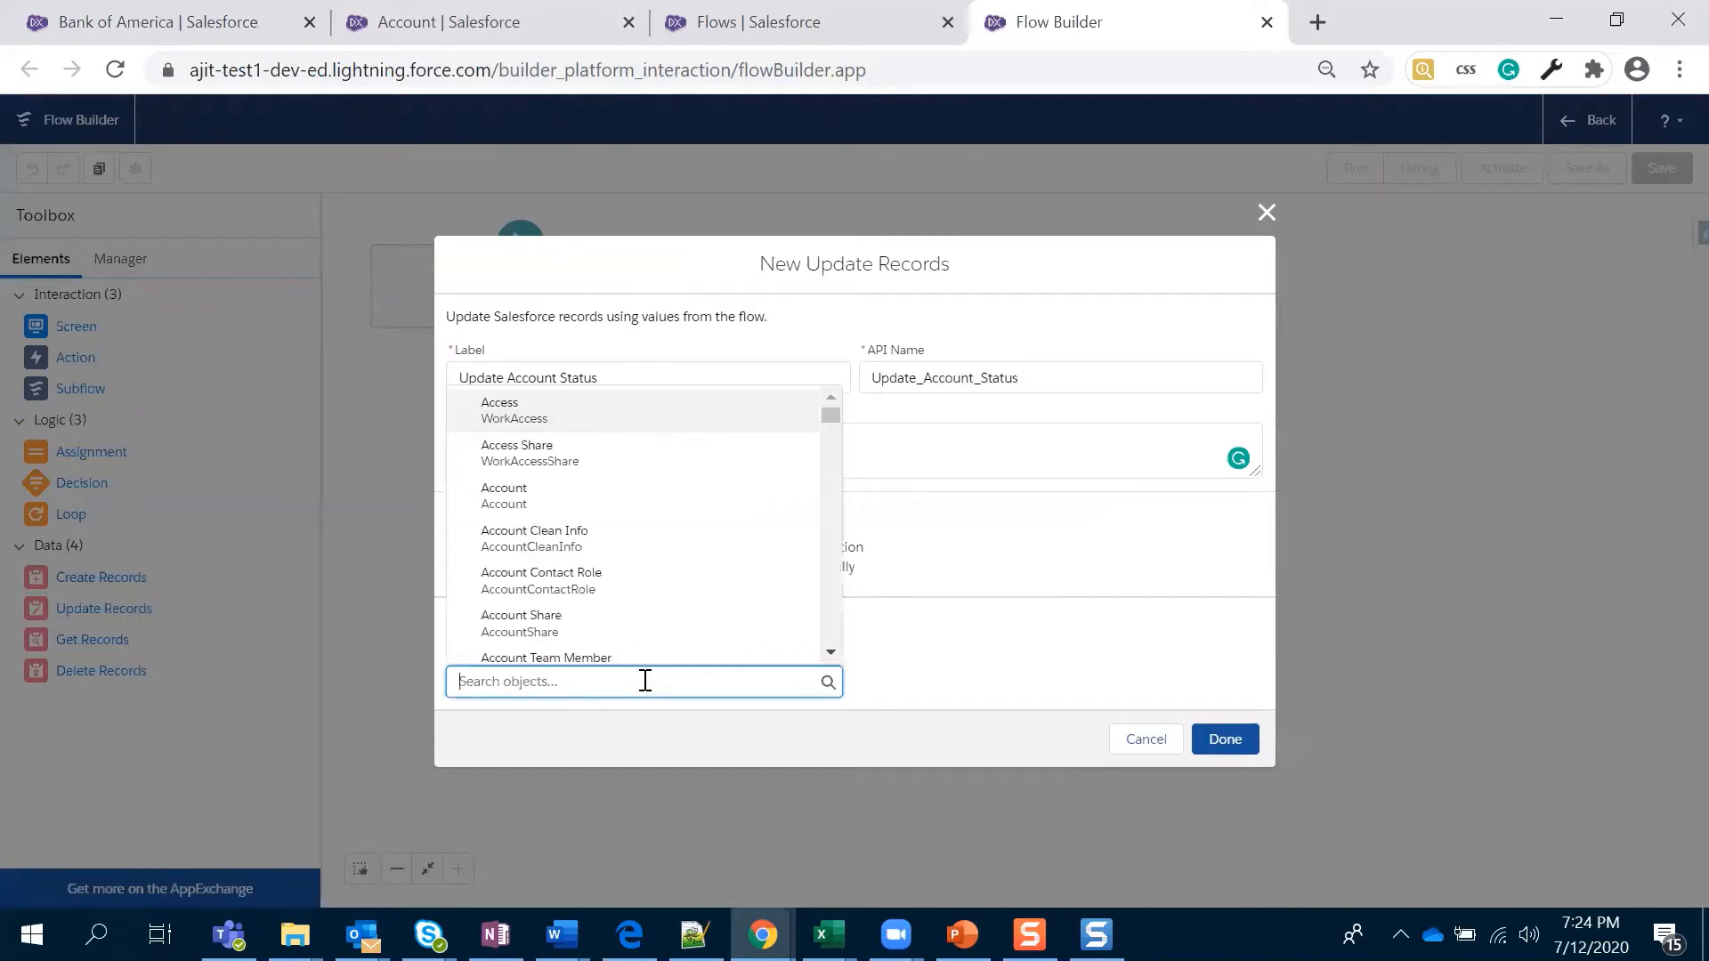
left_click(607, 507)
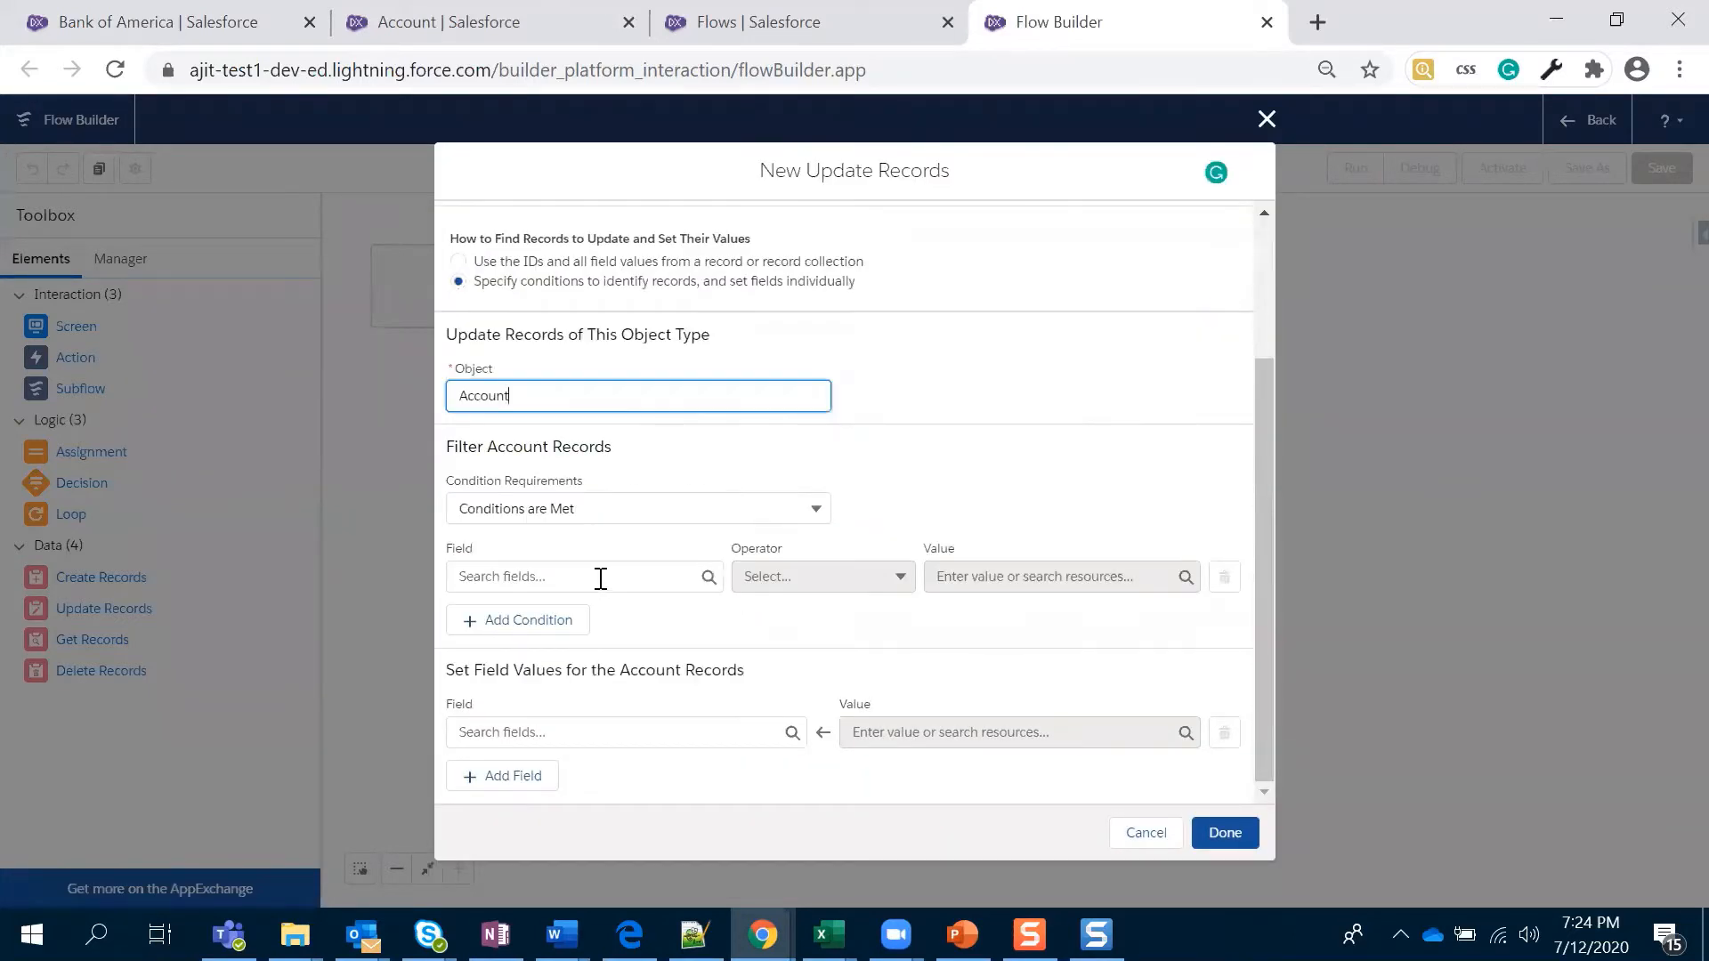
- Choose Id as the field of the condition that filters the Account records
left_click(601, 578)
type("id")
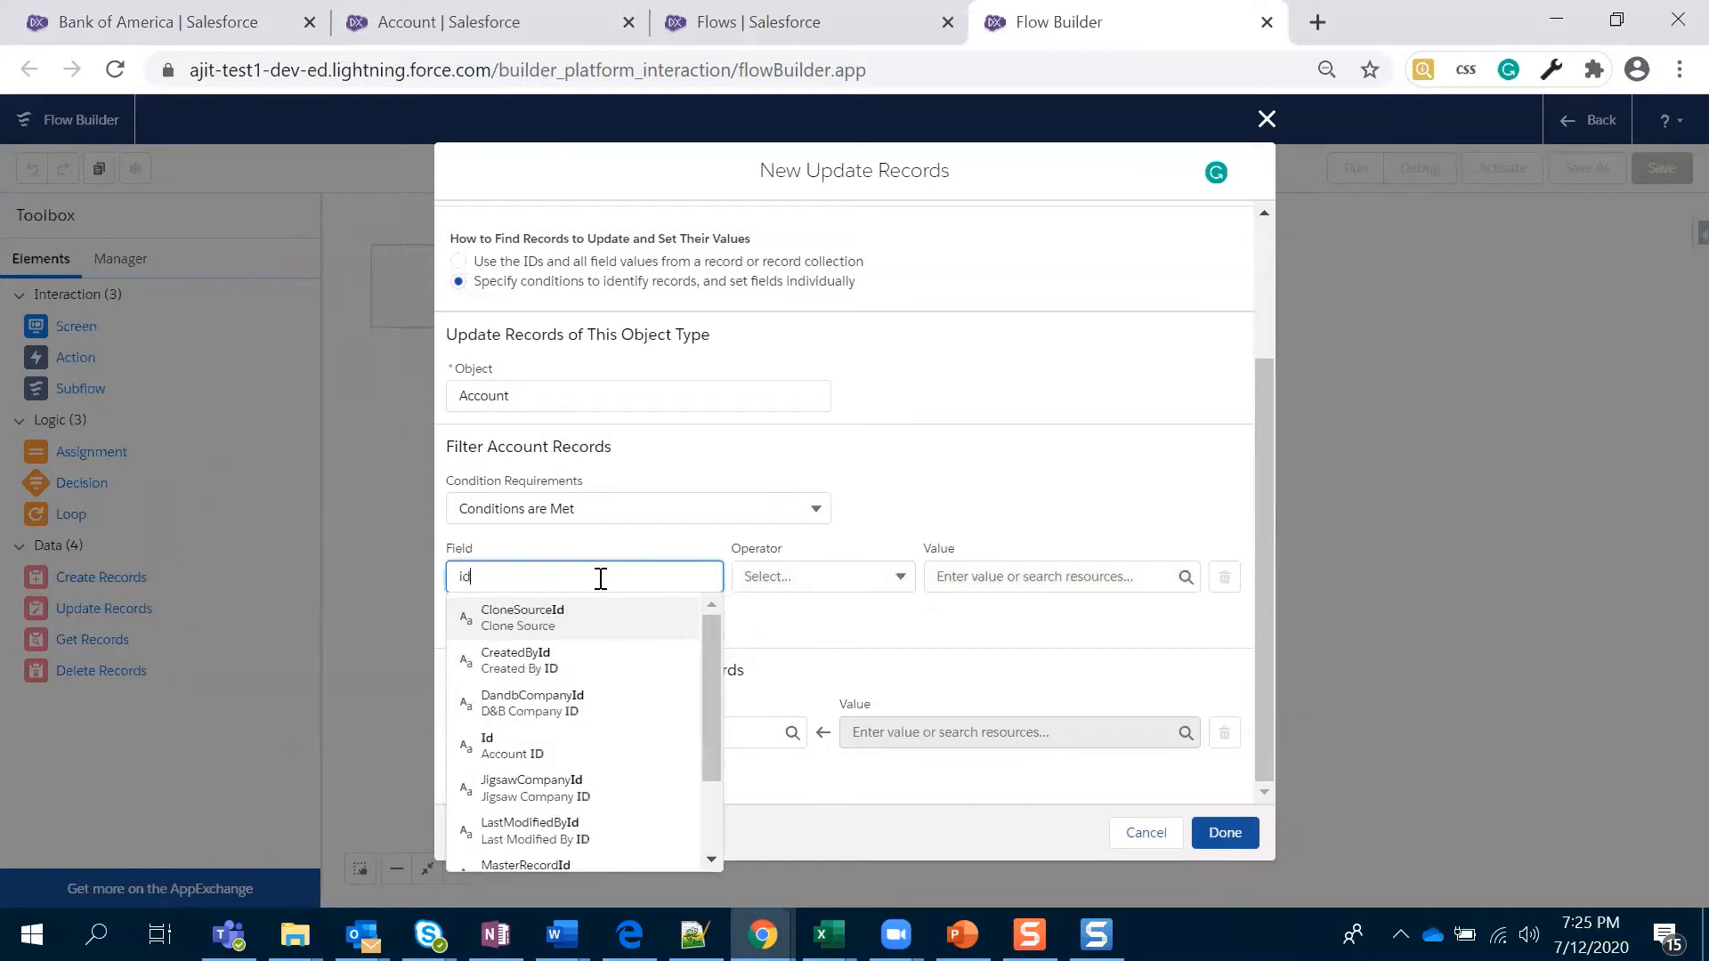
left_click(566, 749)
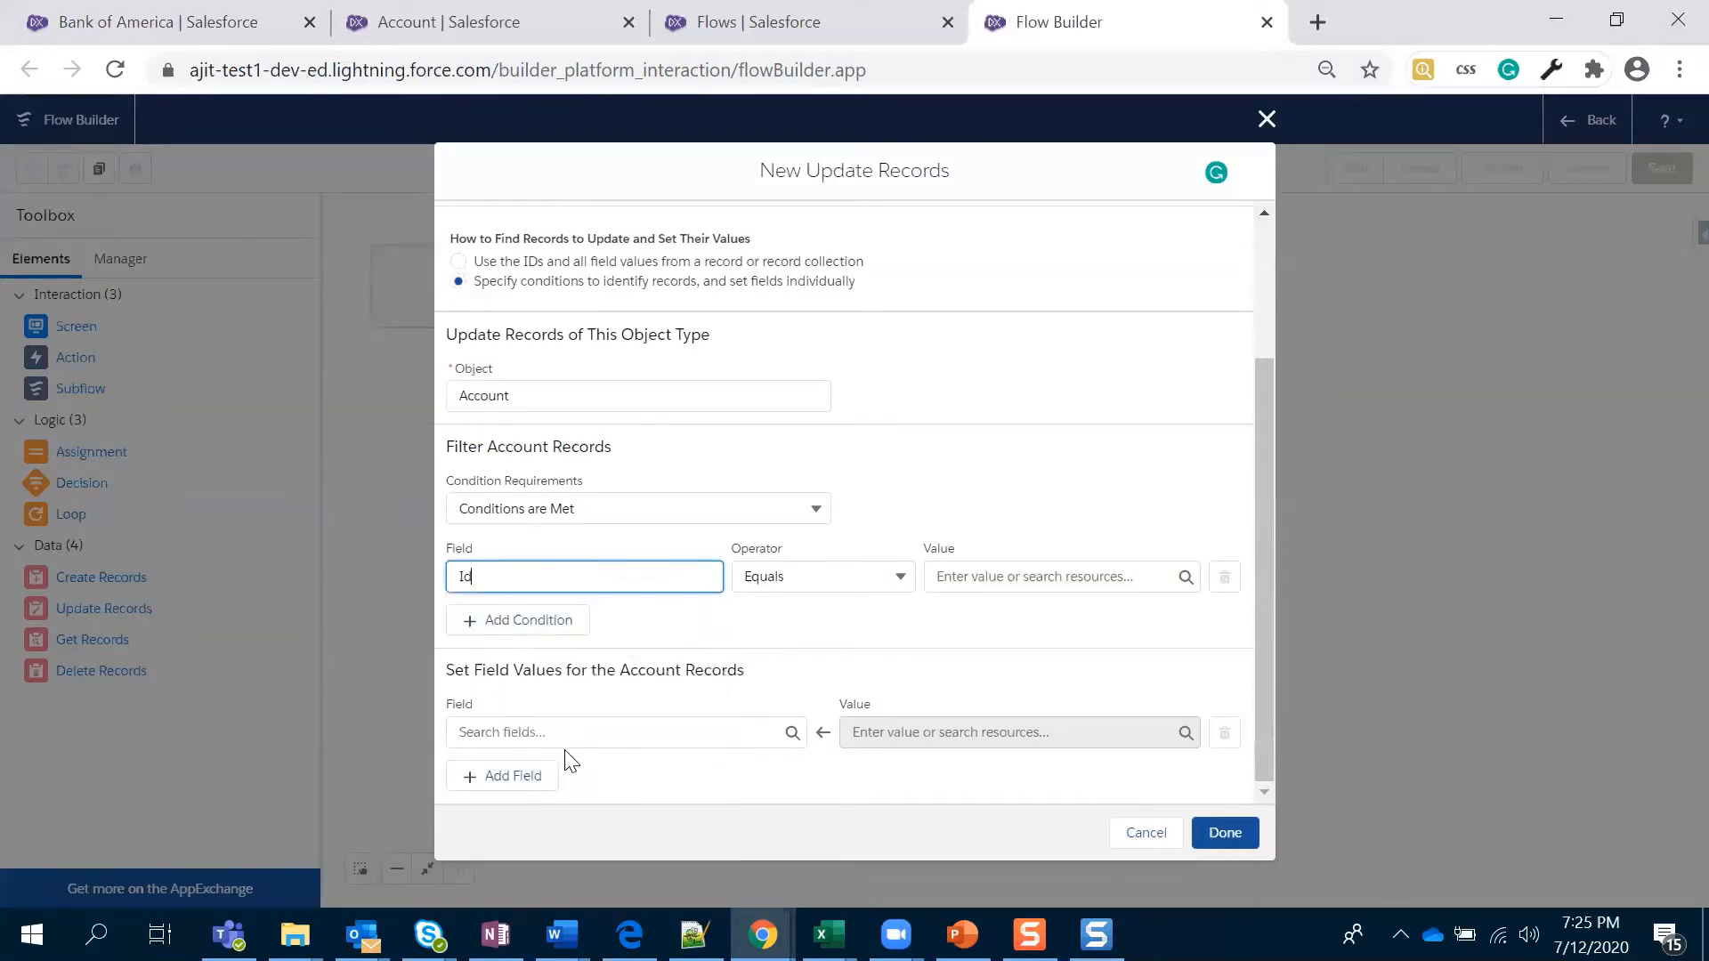
- Start a new variable resource for the Id condition's value, with API name recordId and data type Text
left_click(1044, 574)
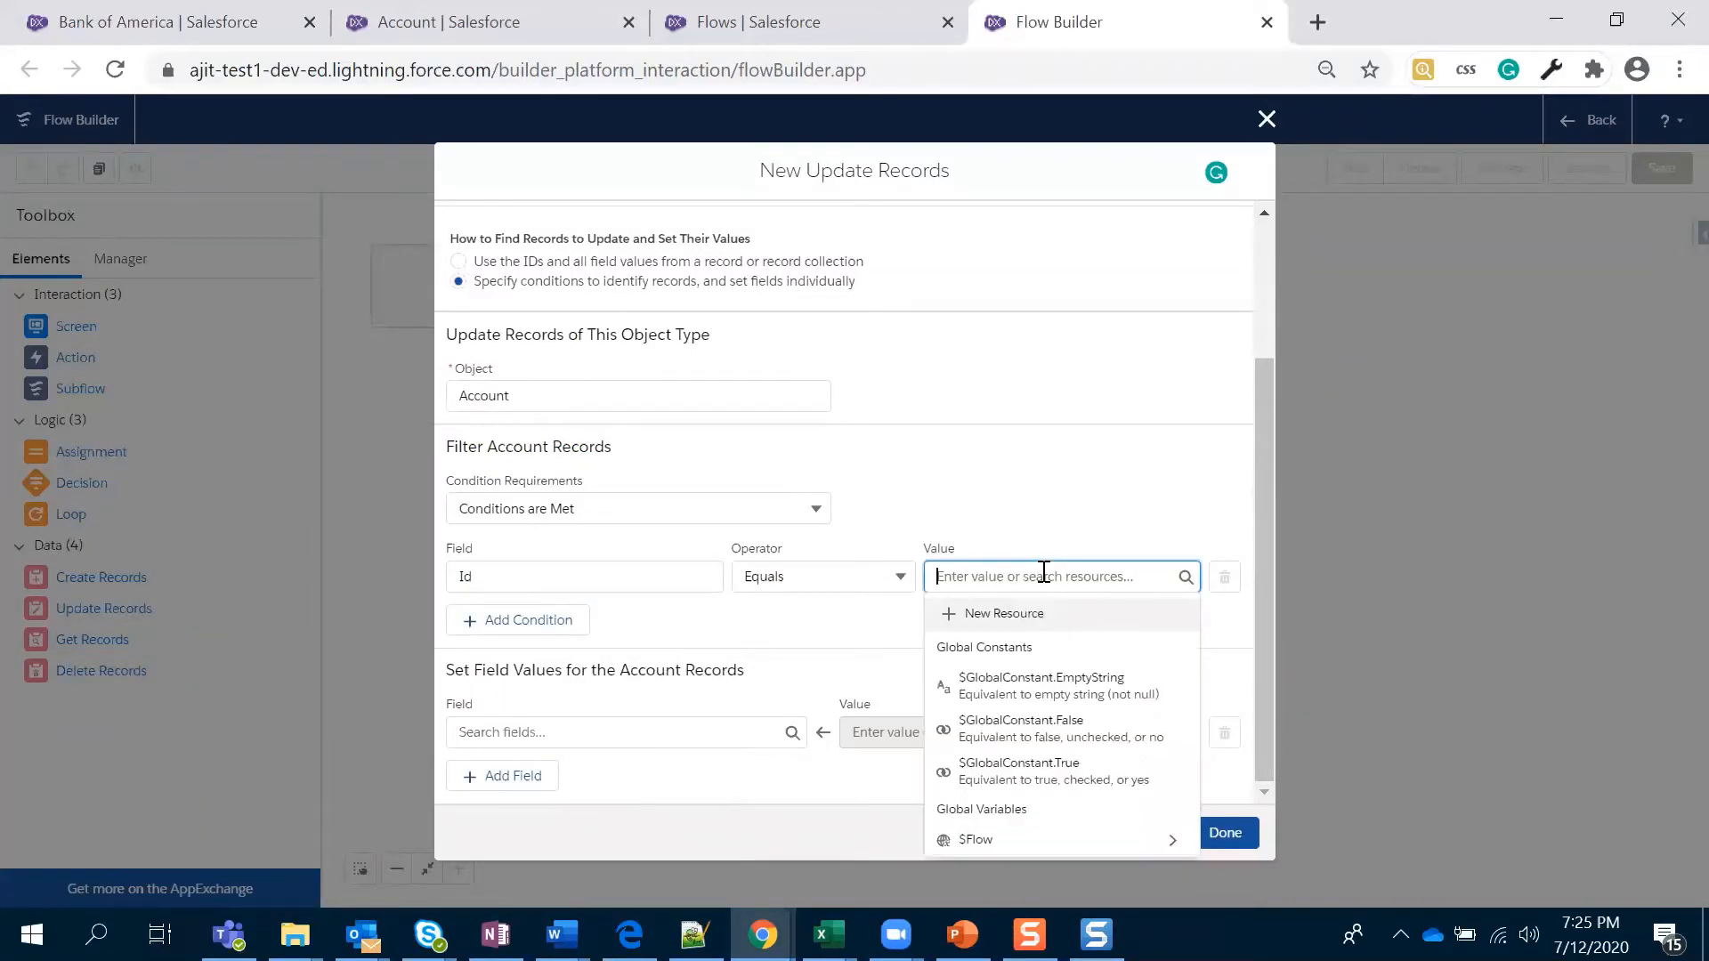
left_click(992, 613)
left_click(610, 435)
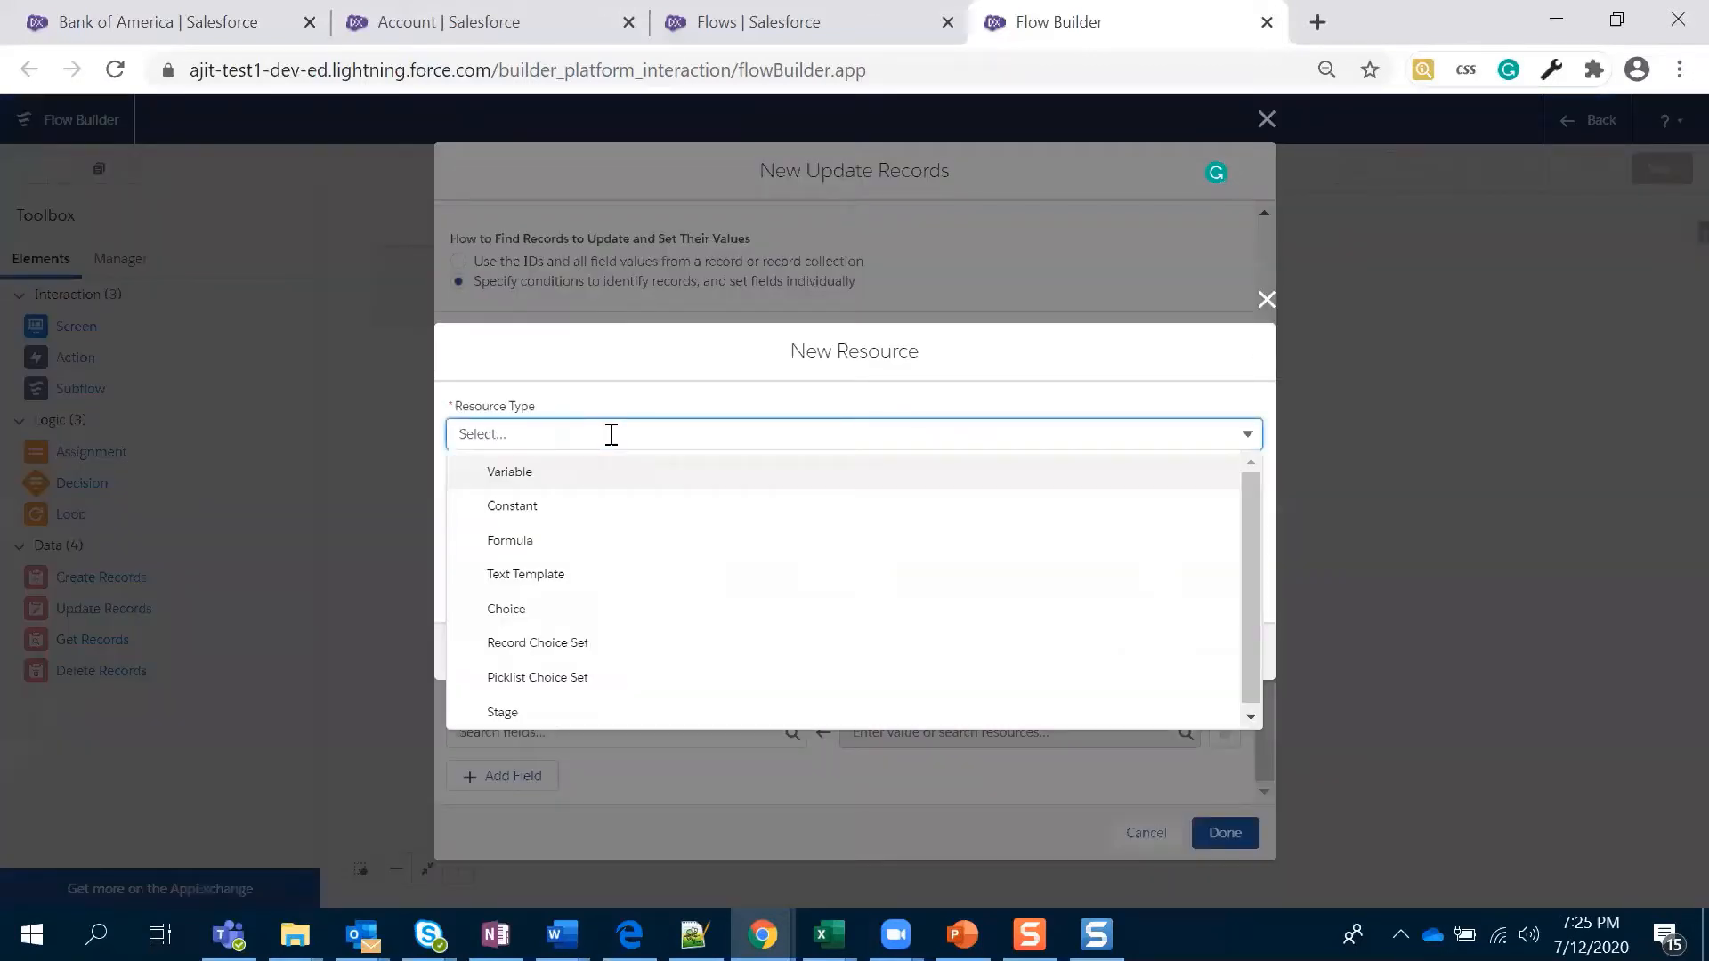
left_click(610, 476)
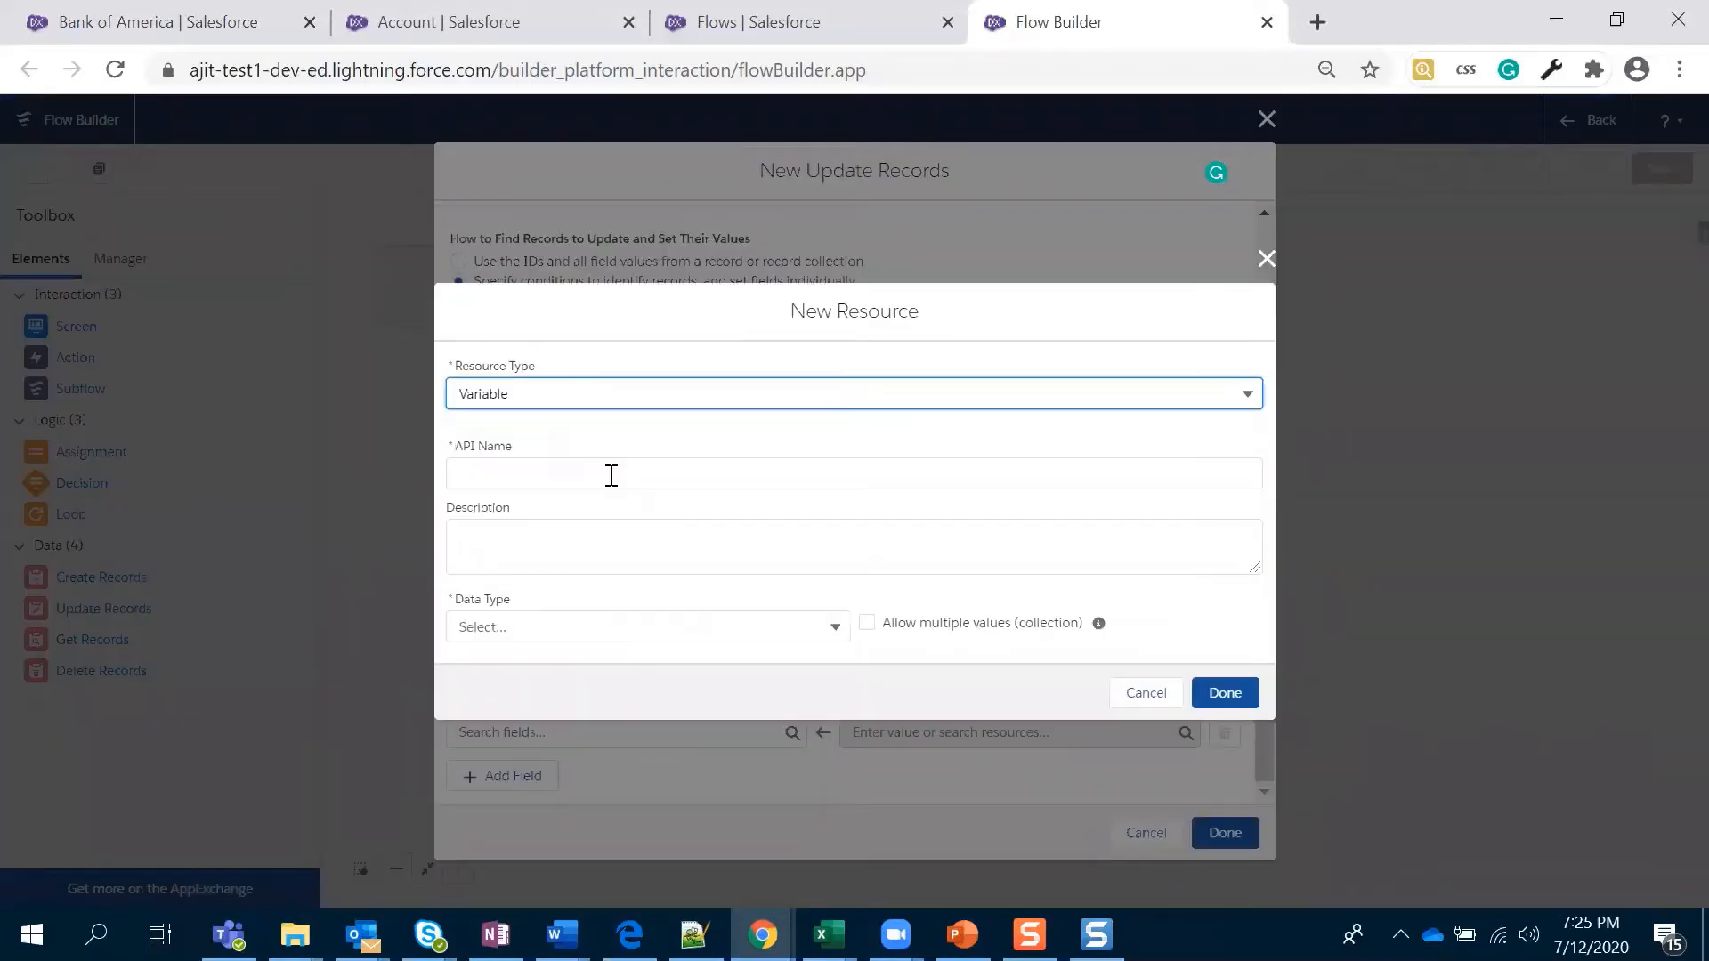
left_click(611, 476)
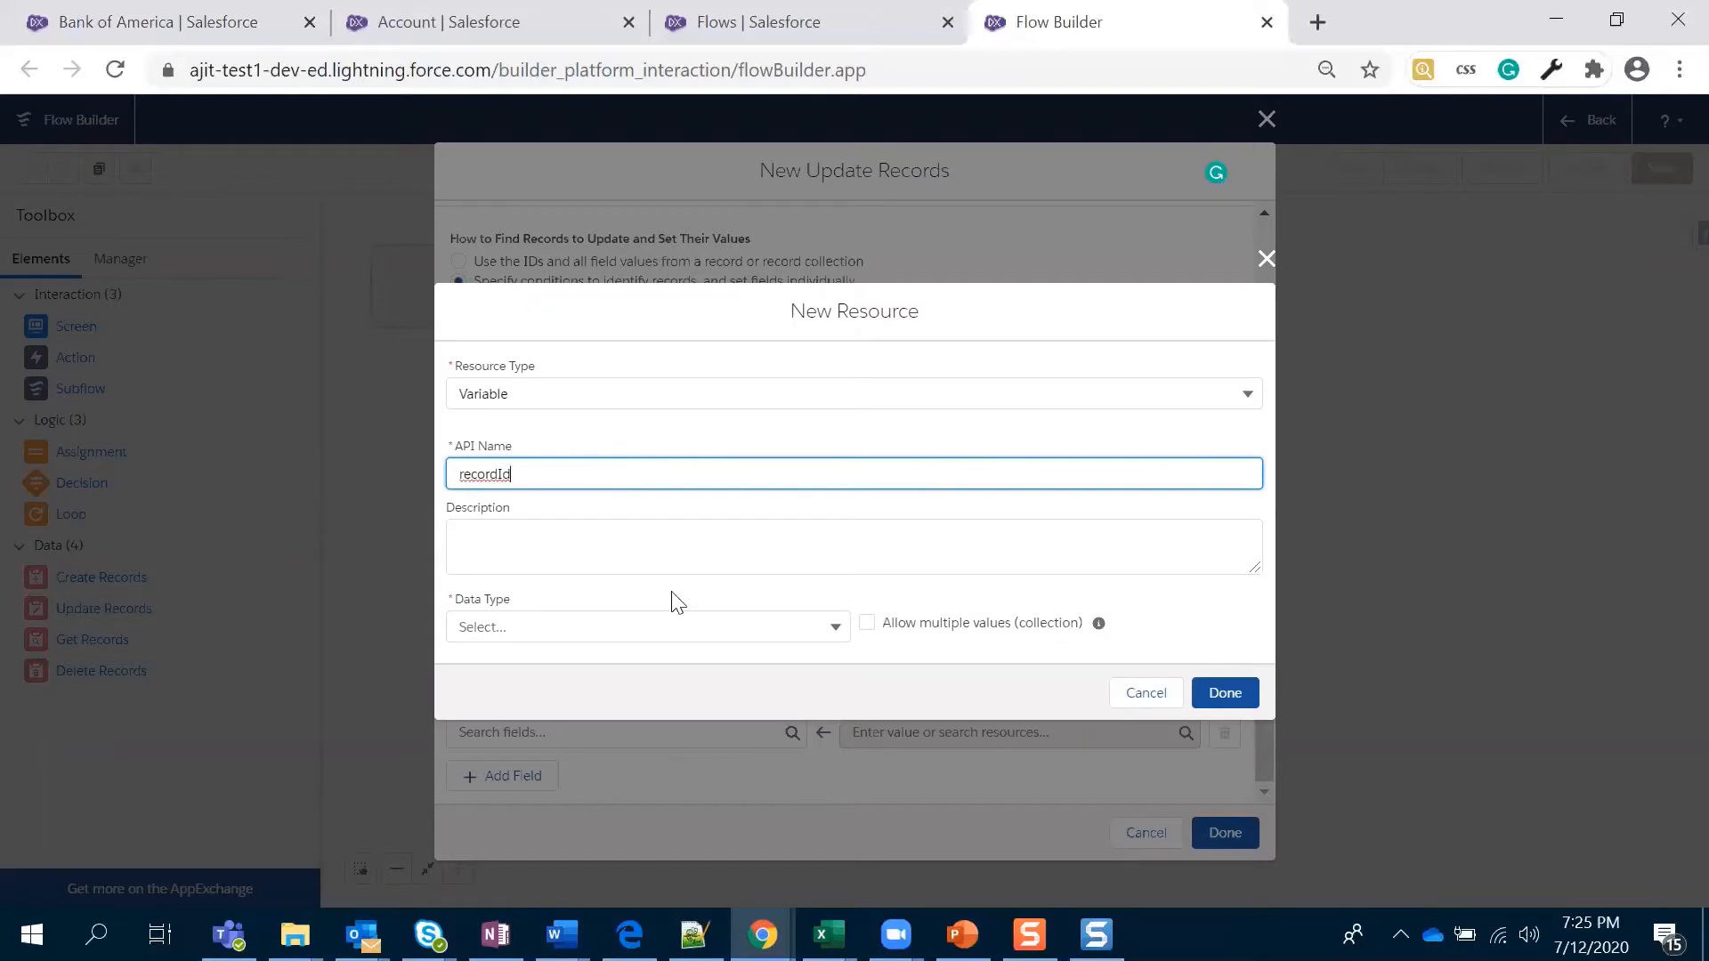
left_click(680, 629)
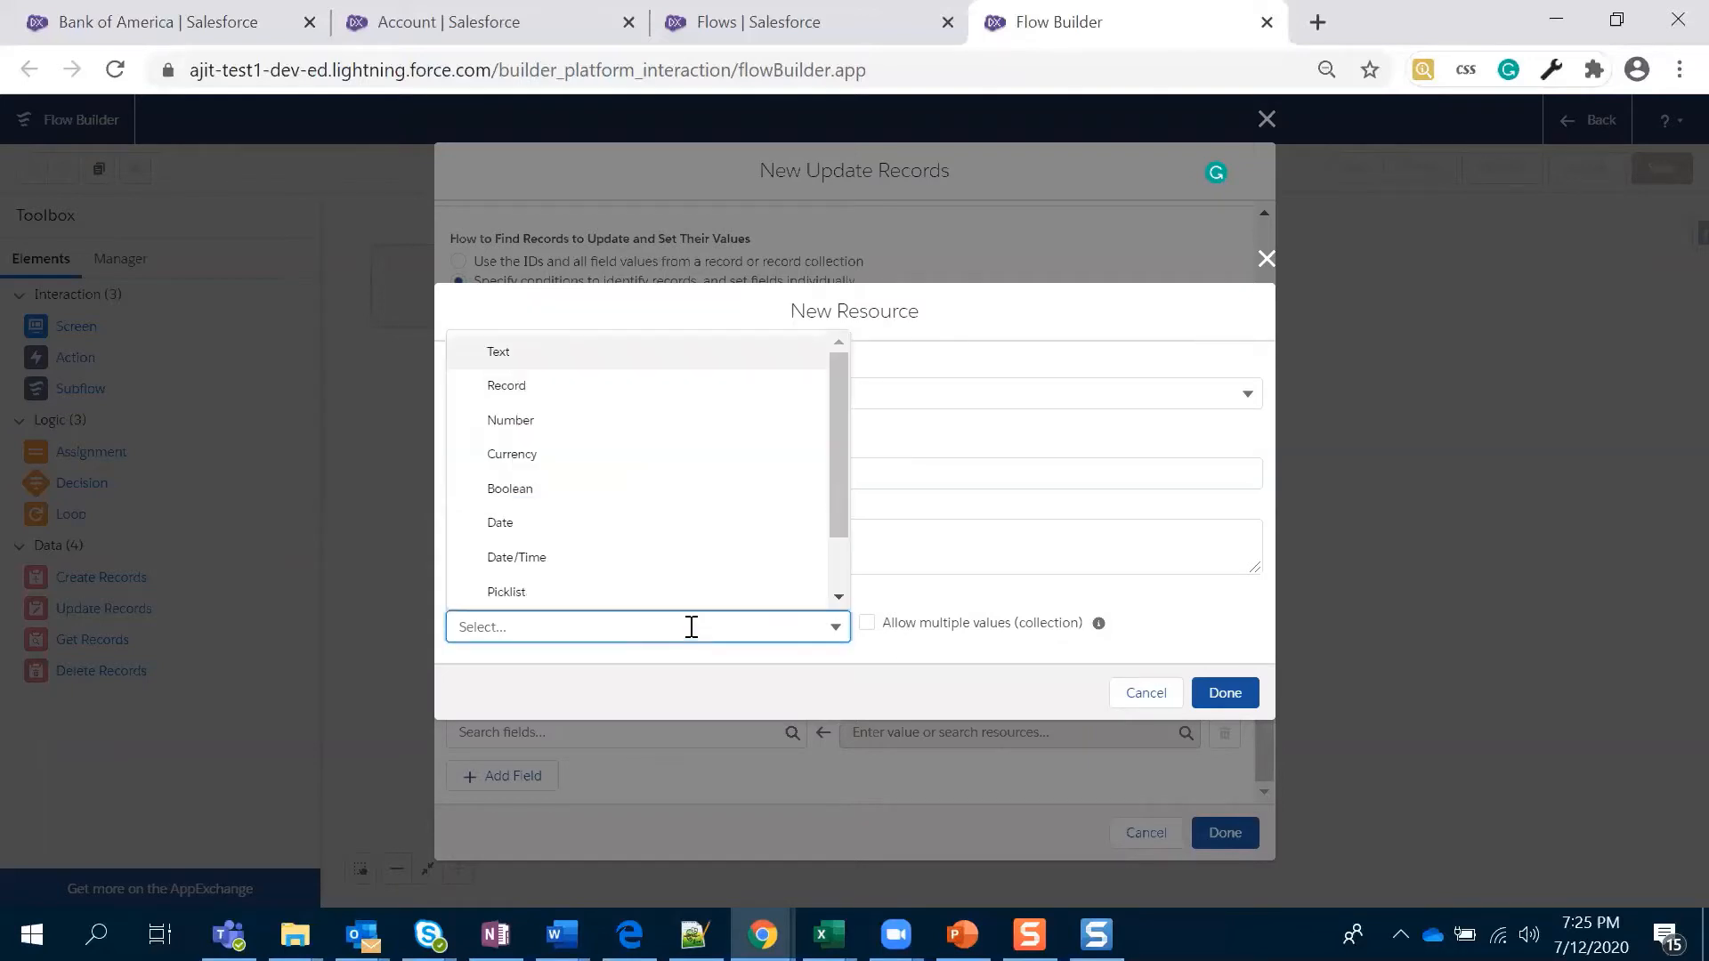
left_click(554, 358)
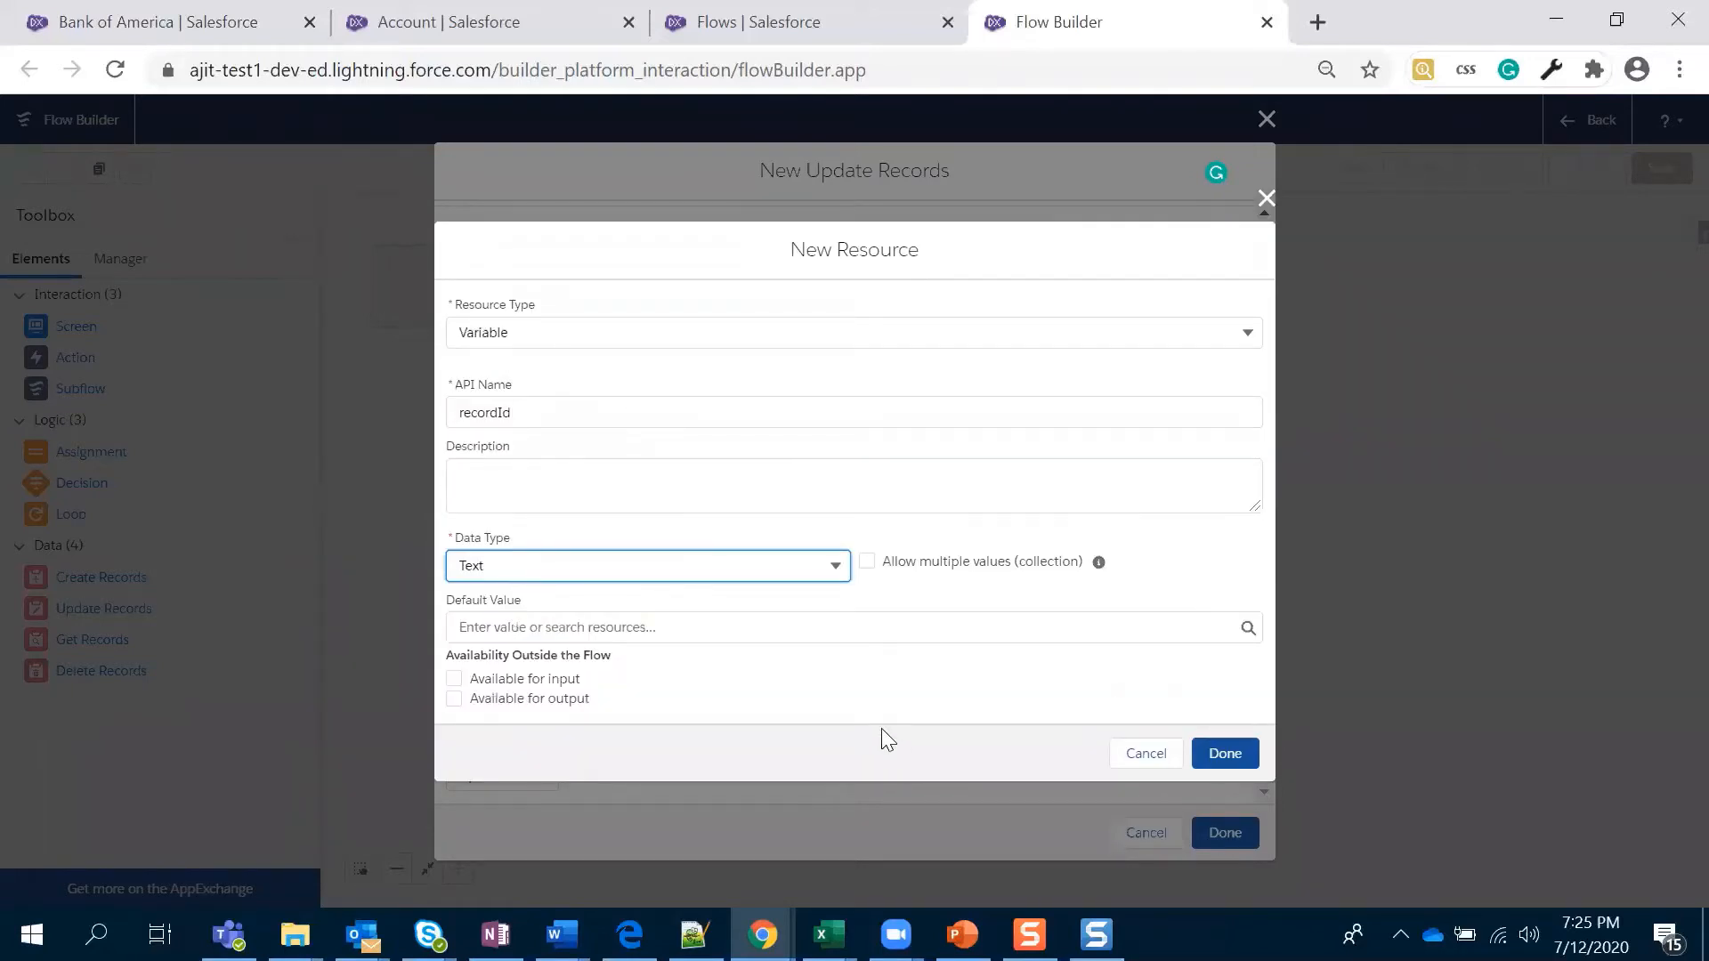
- Give the recordId variable the default value {!$Flow.CurrentRecord}, make it available for input, and finish the resource
left_click(538, 629)
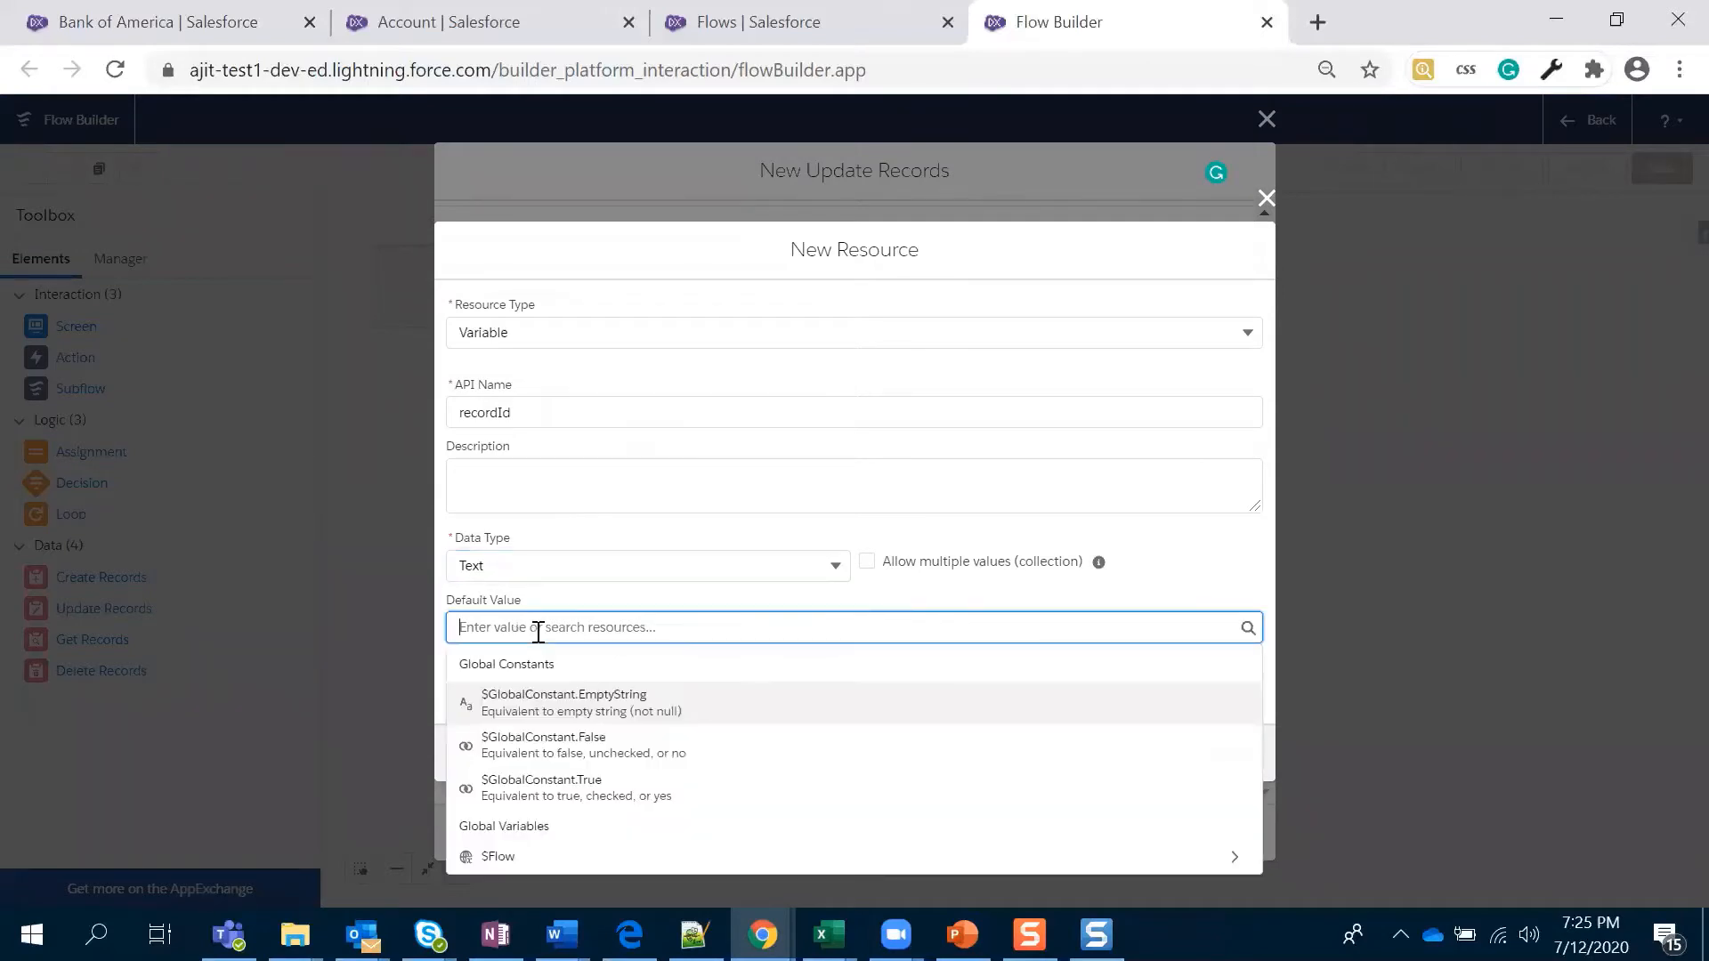
left_click(543, 857)
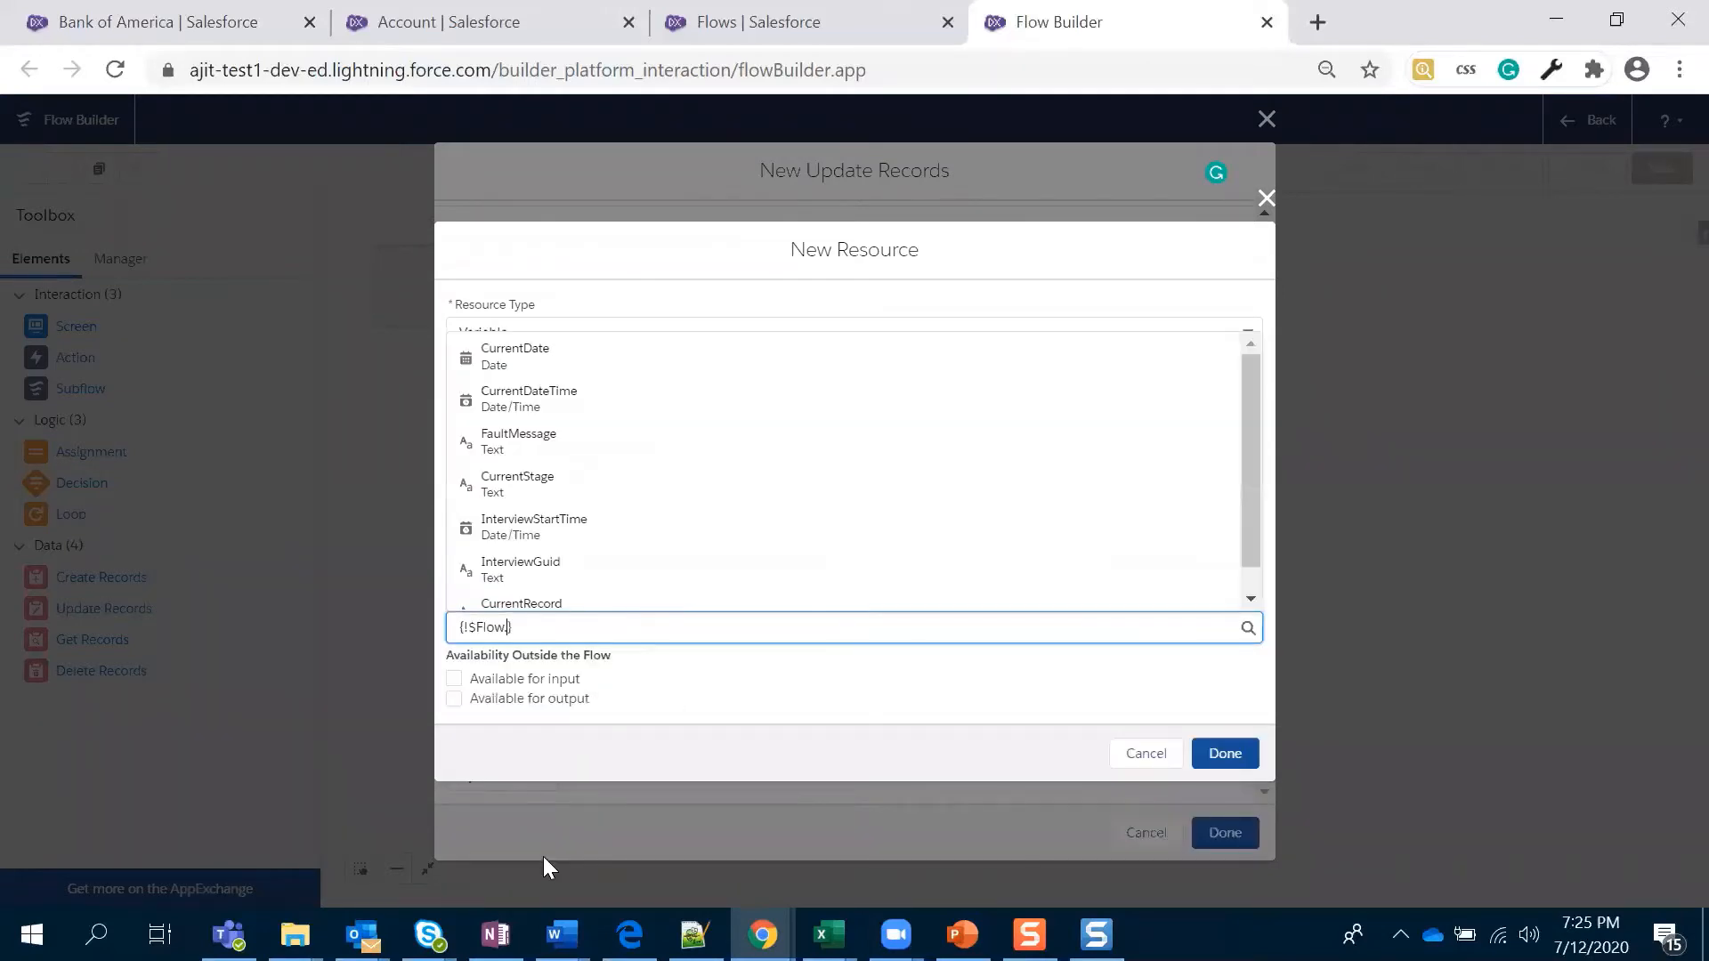
scroll(563, 569, "down", 1)
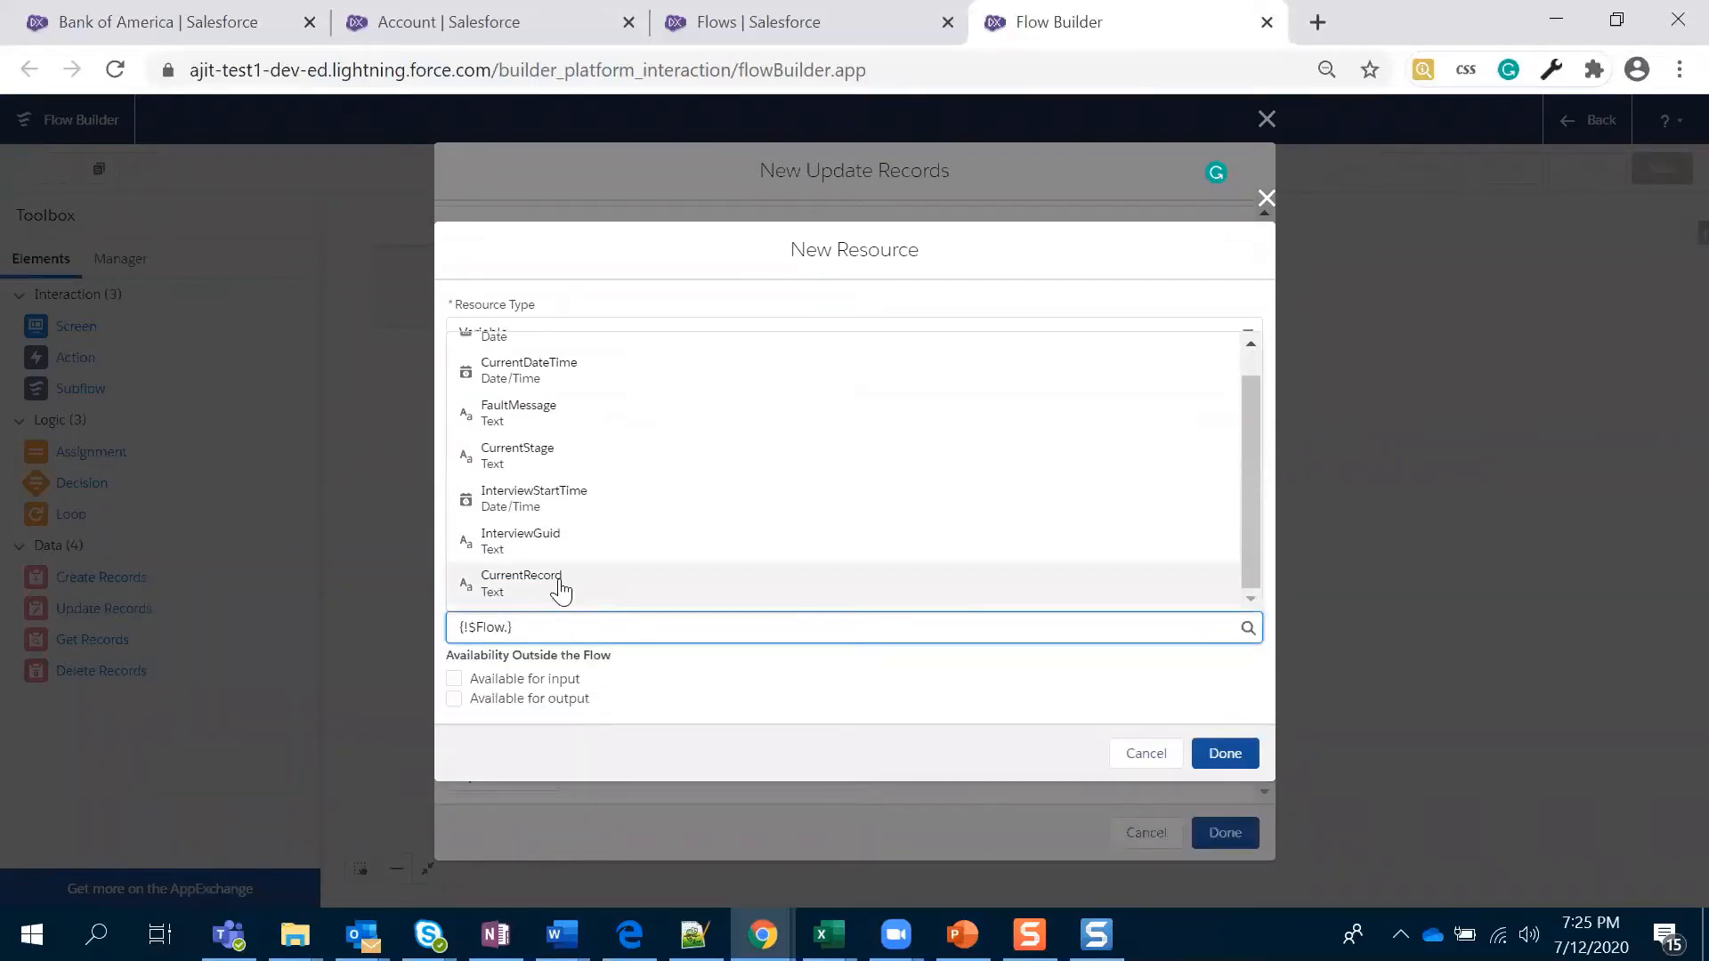
left_click(561, 588)
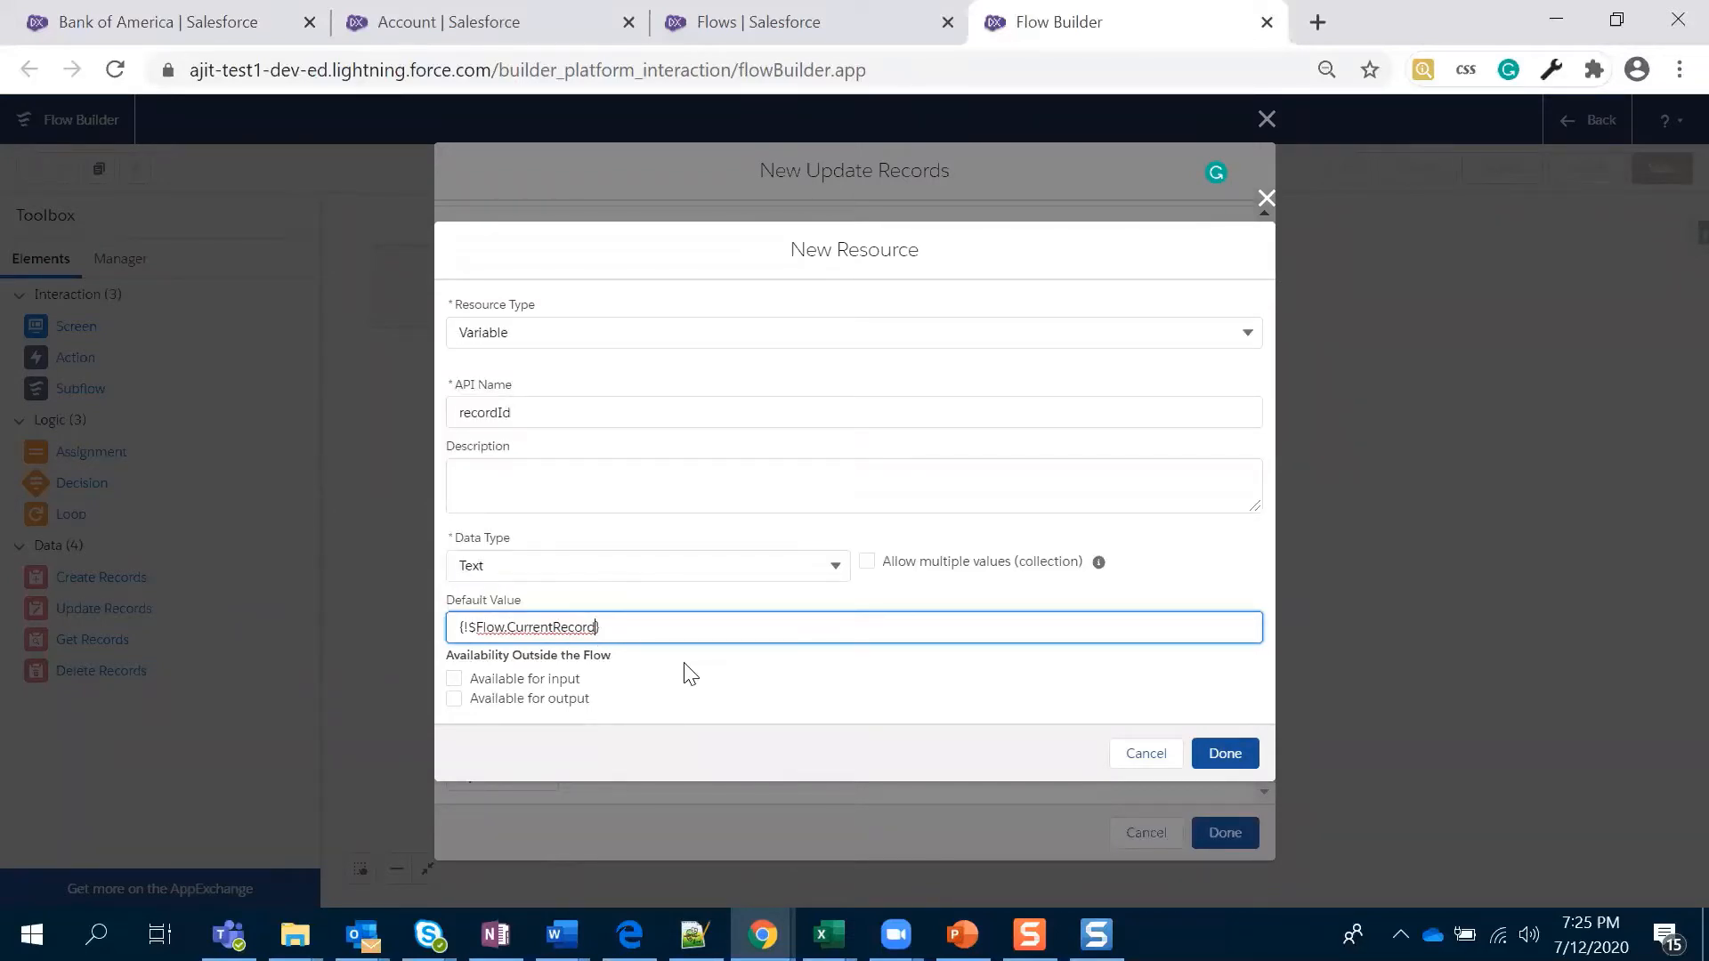
left_click(534, 680)
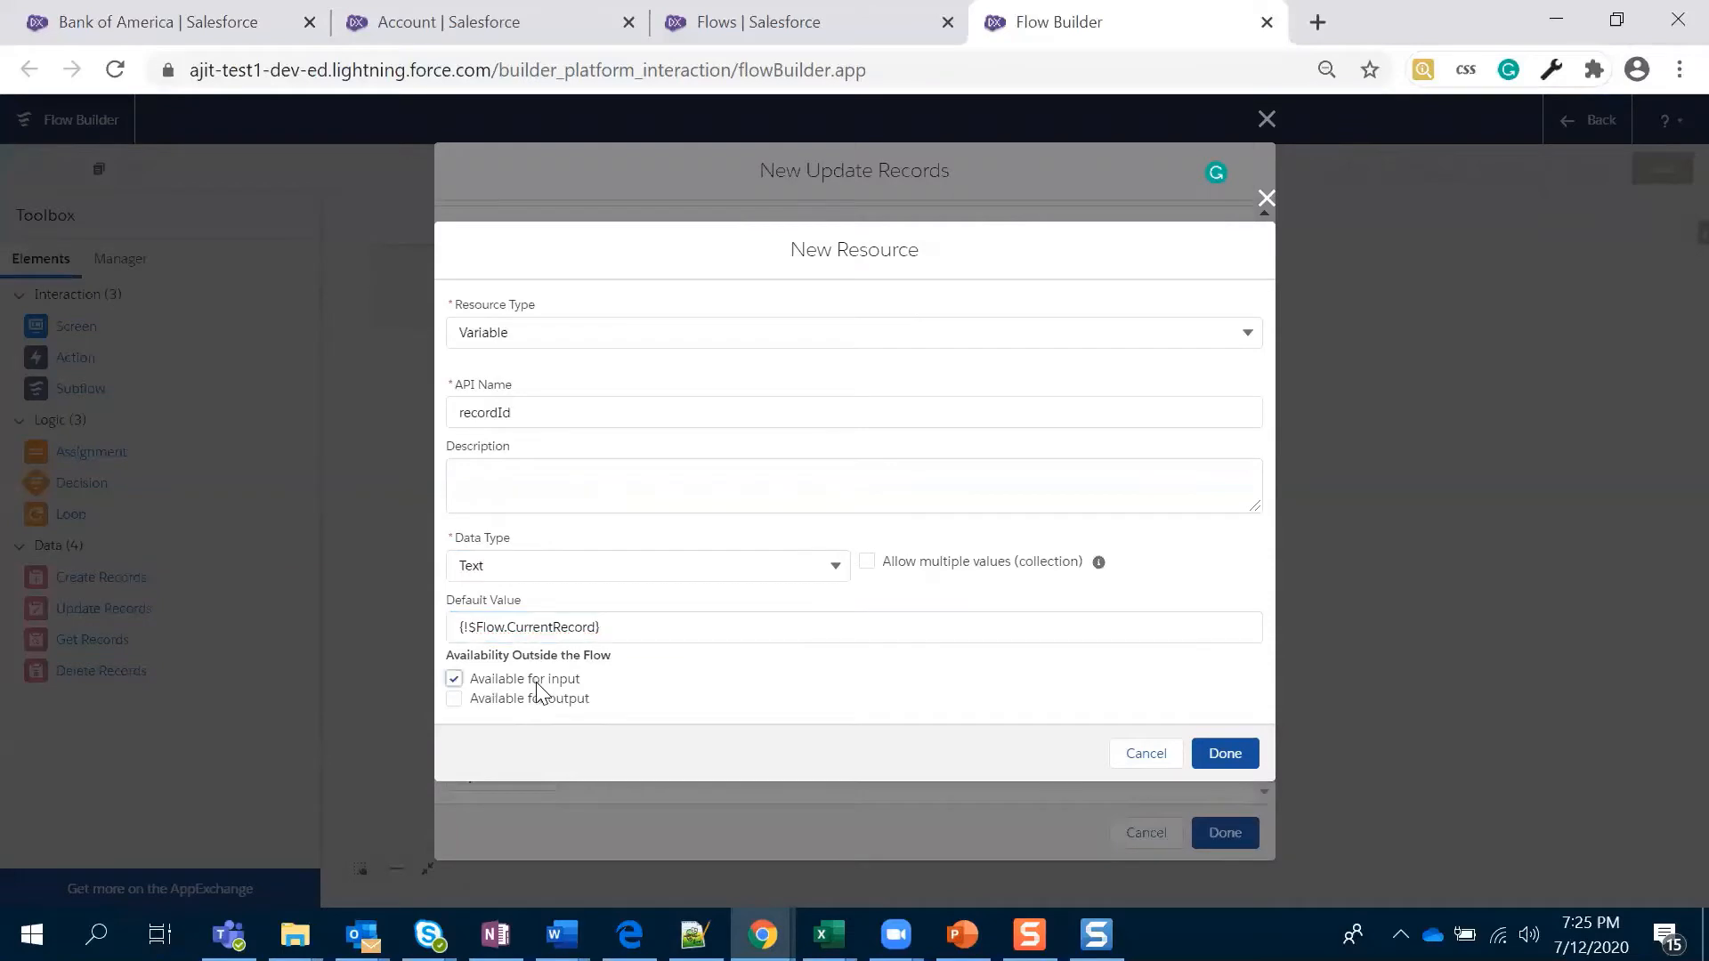
left_click(1226, 757)
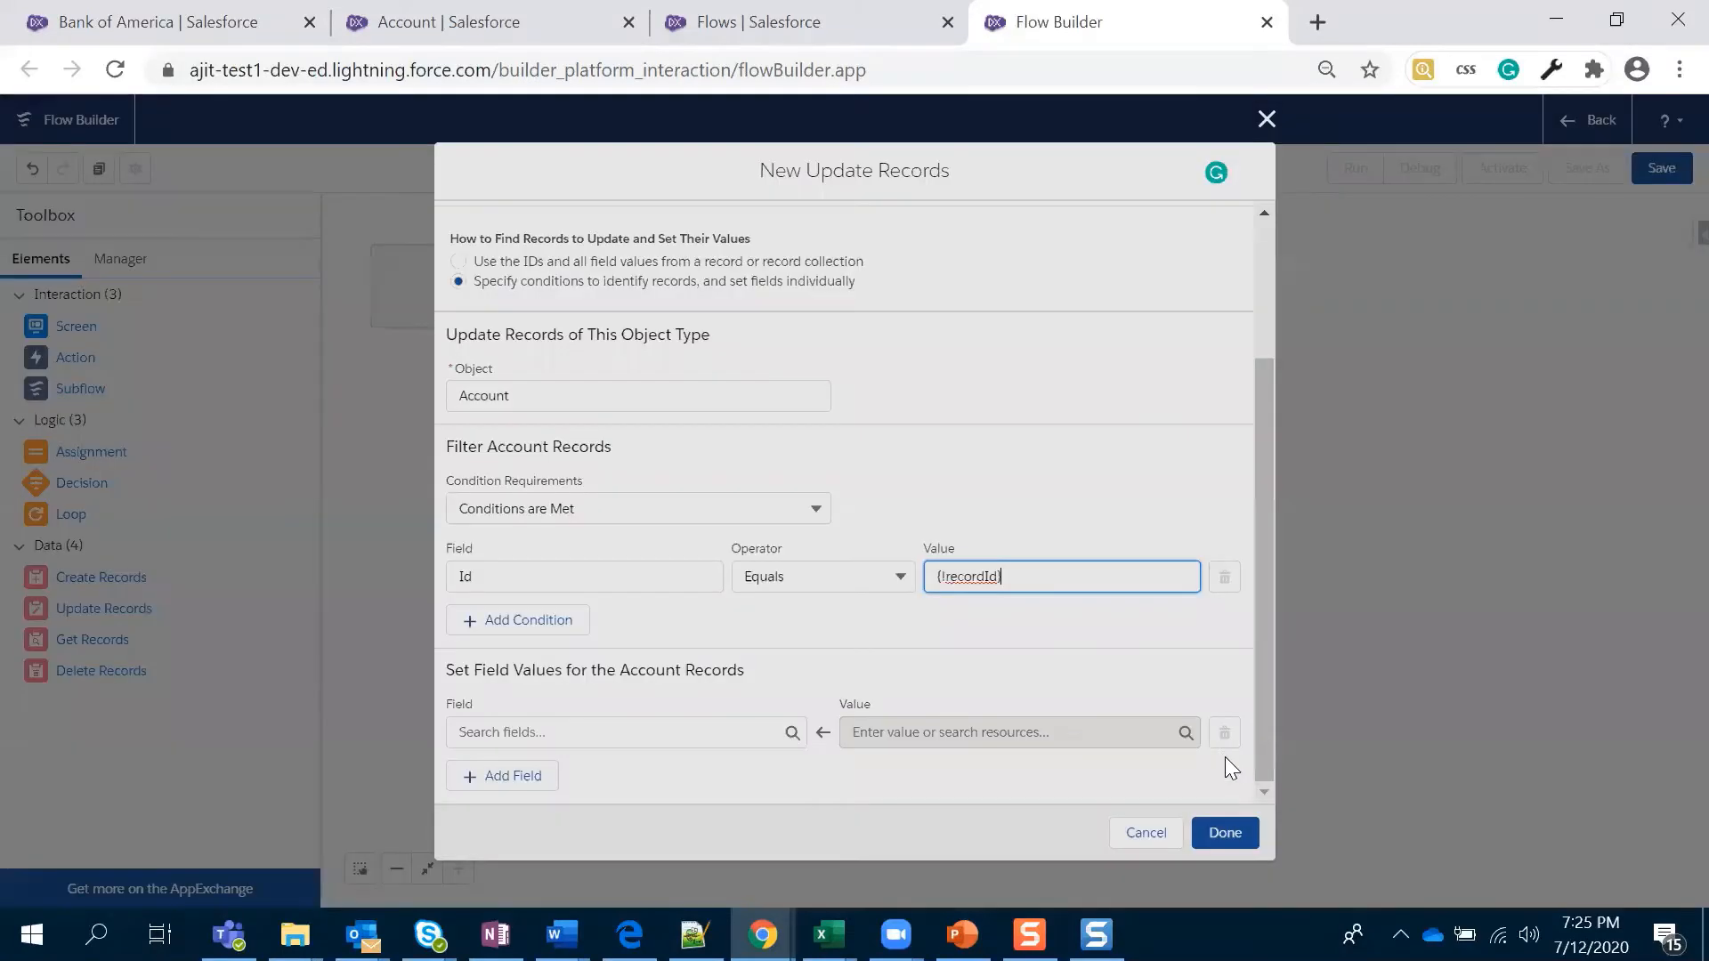
- Set the Account field Status__c to Active and finish the Update Records element
scroll(1050, 681, "down", 3)
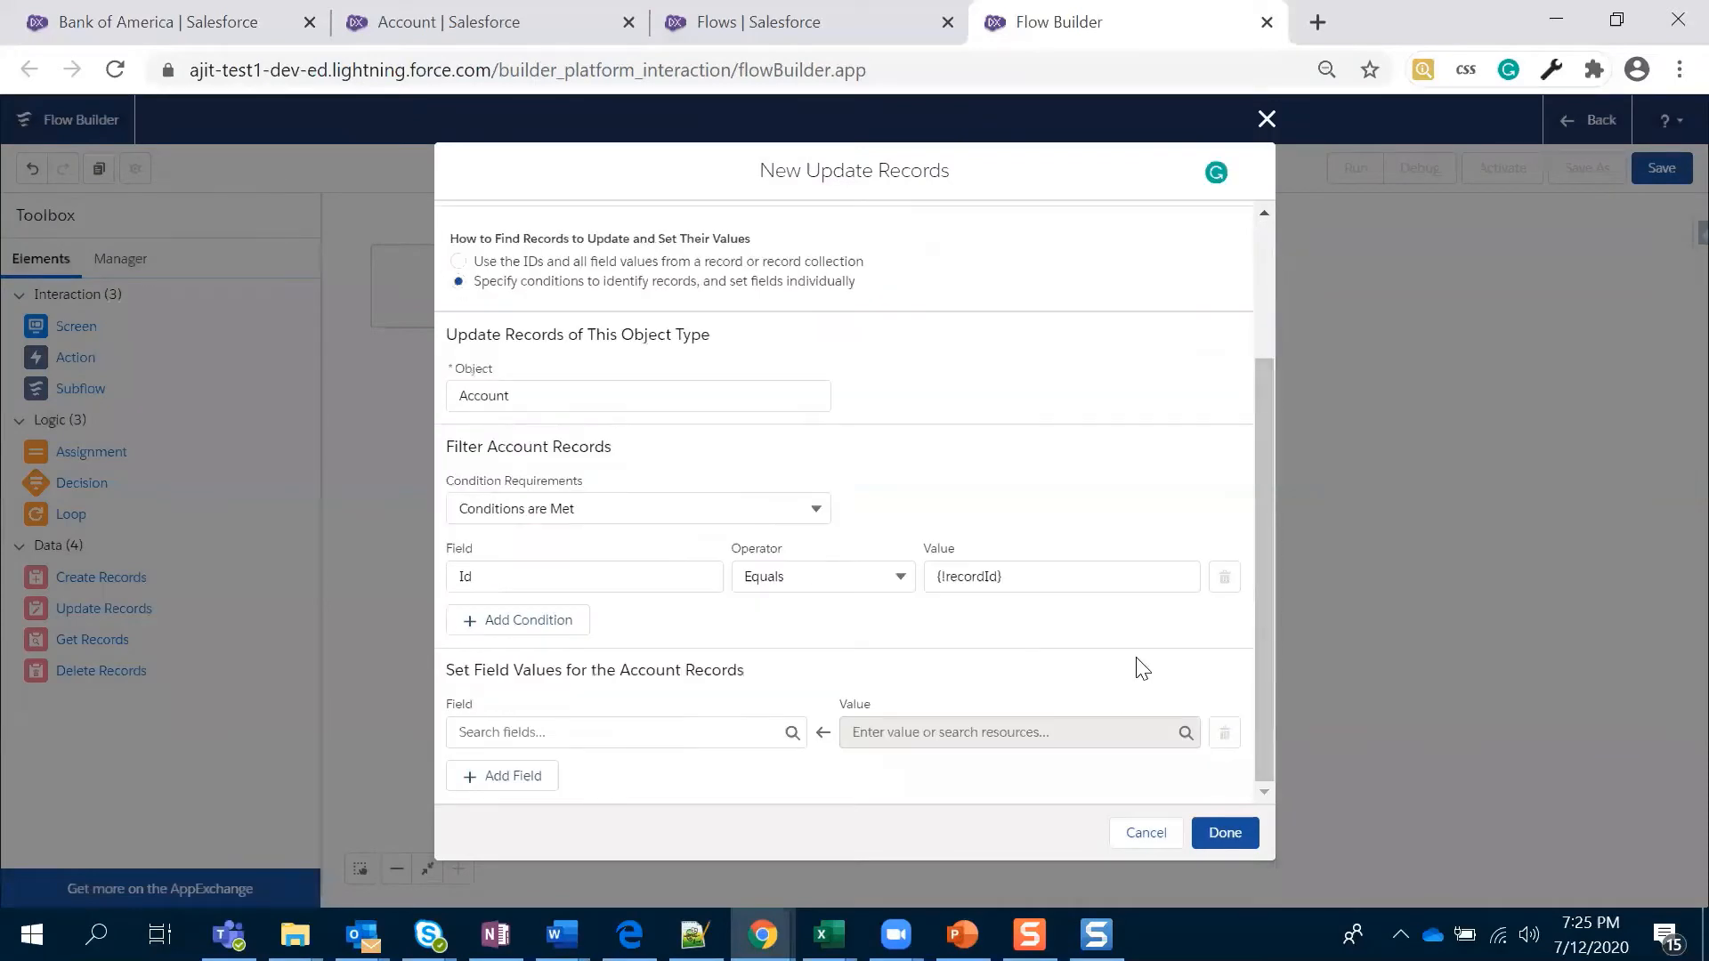
left_click(666, 732)
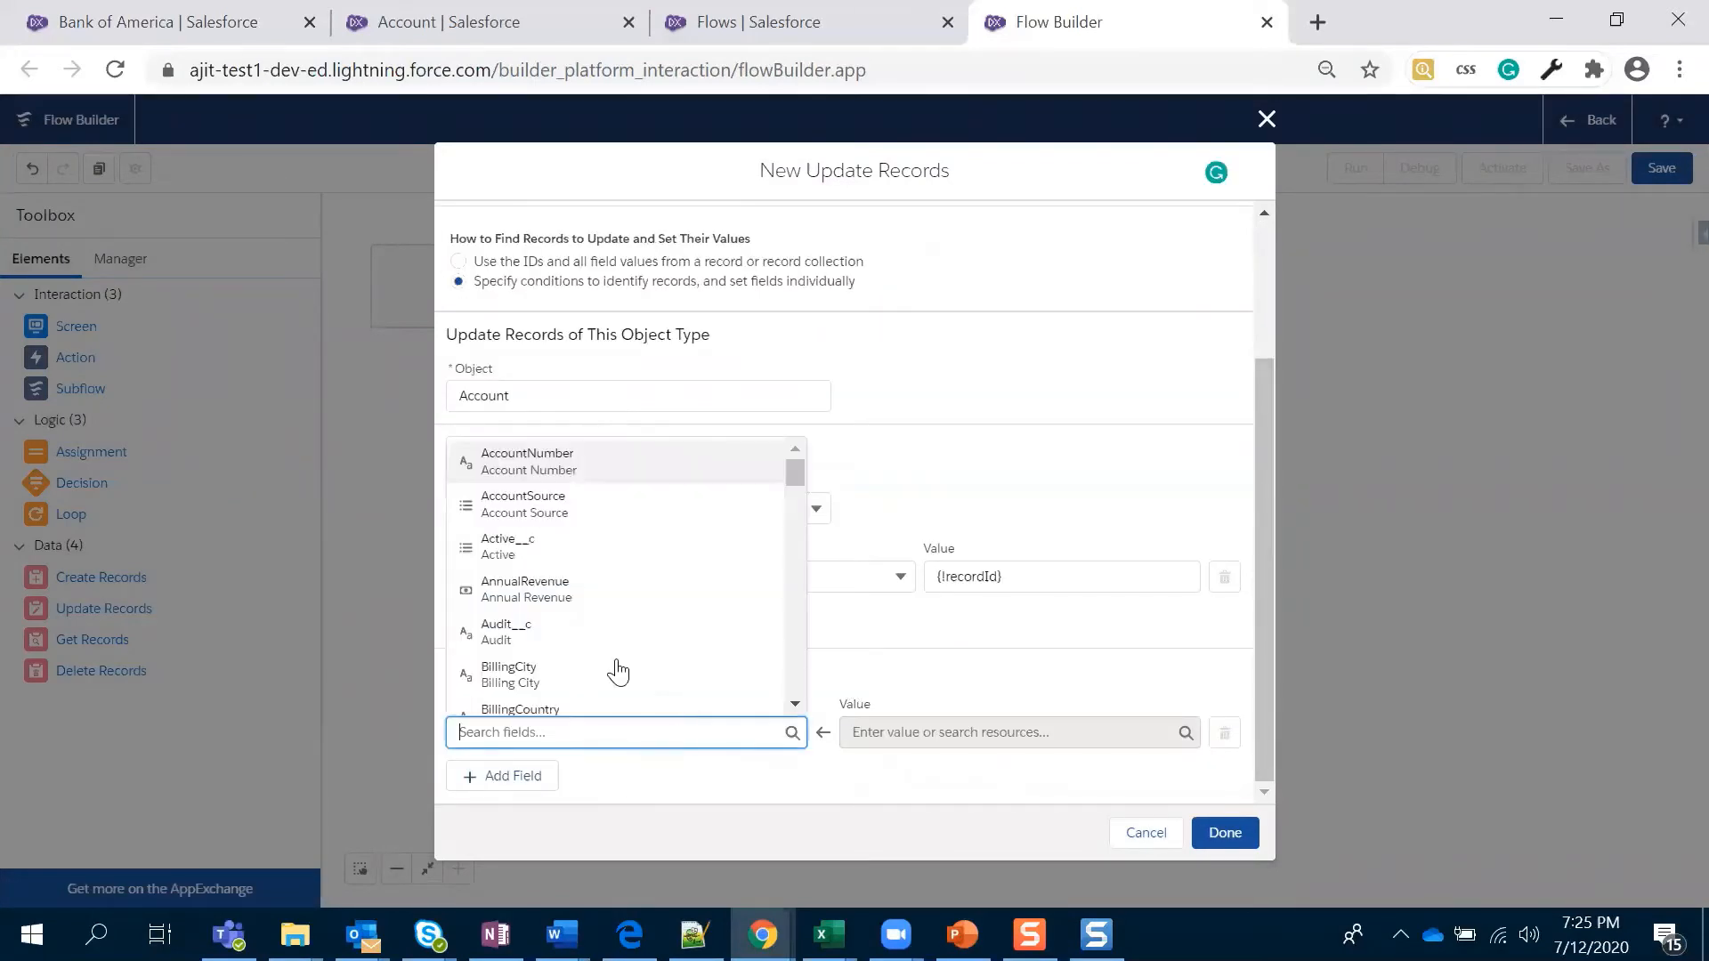
type("sta")
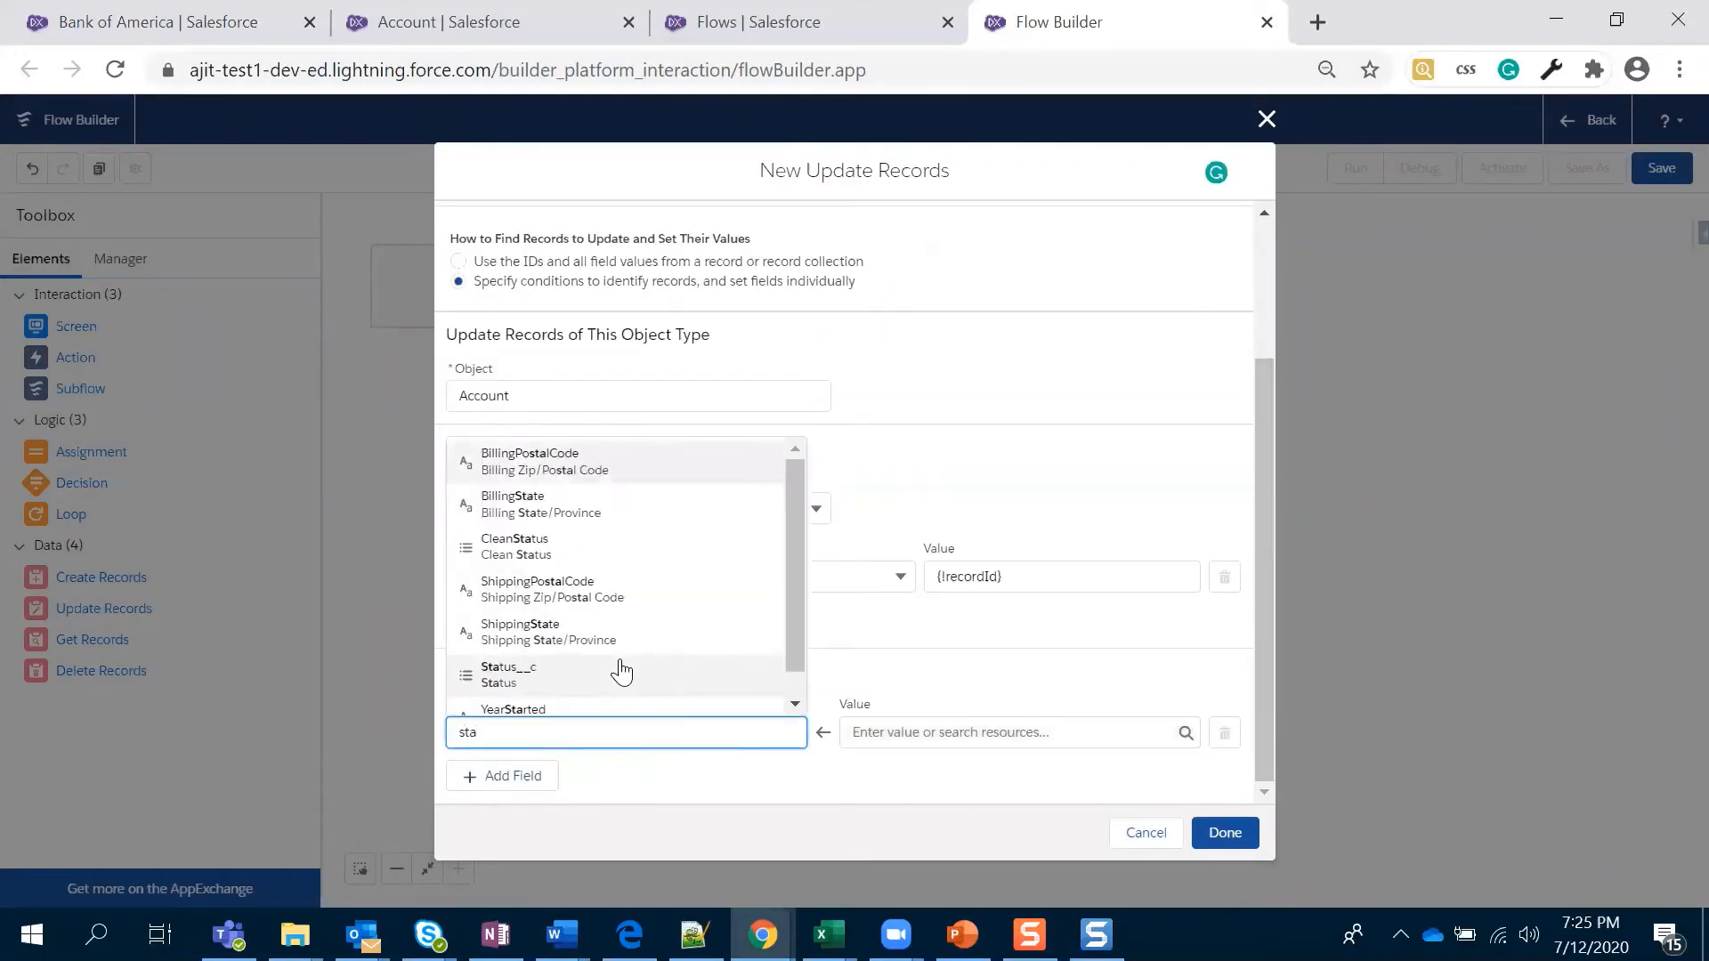
left_click(627, 681)
left_click(888, 731)
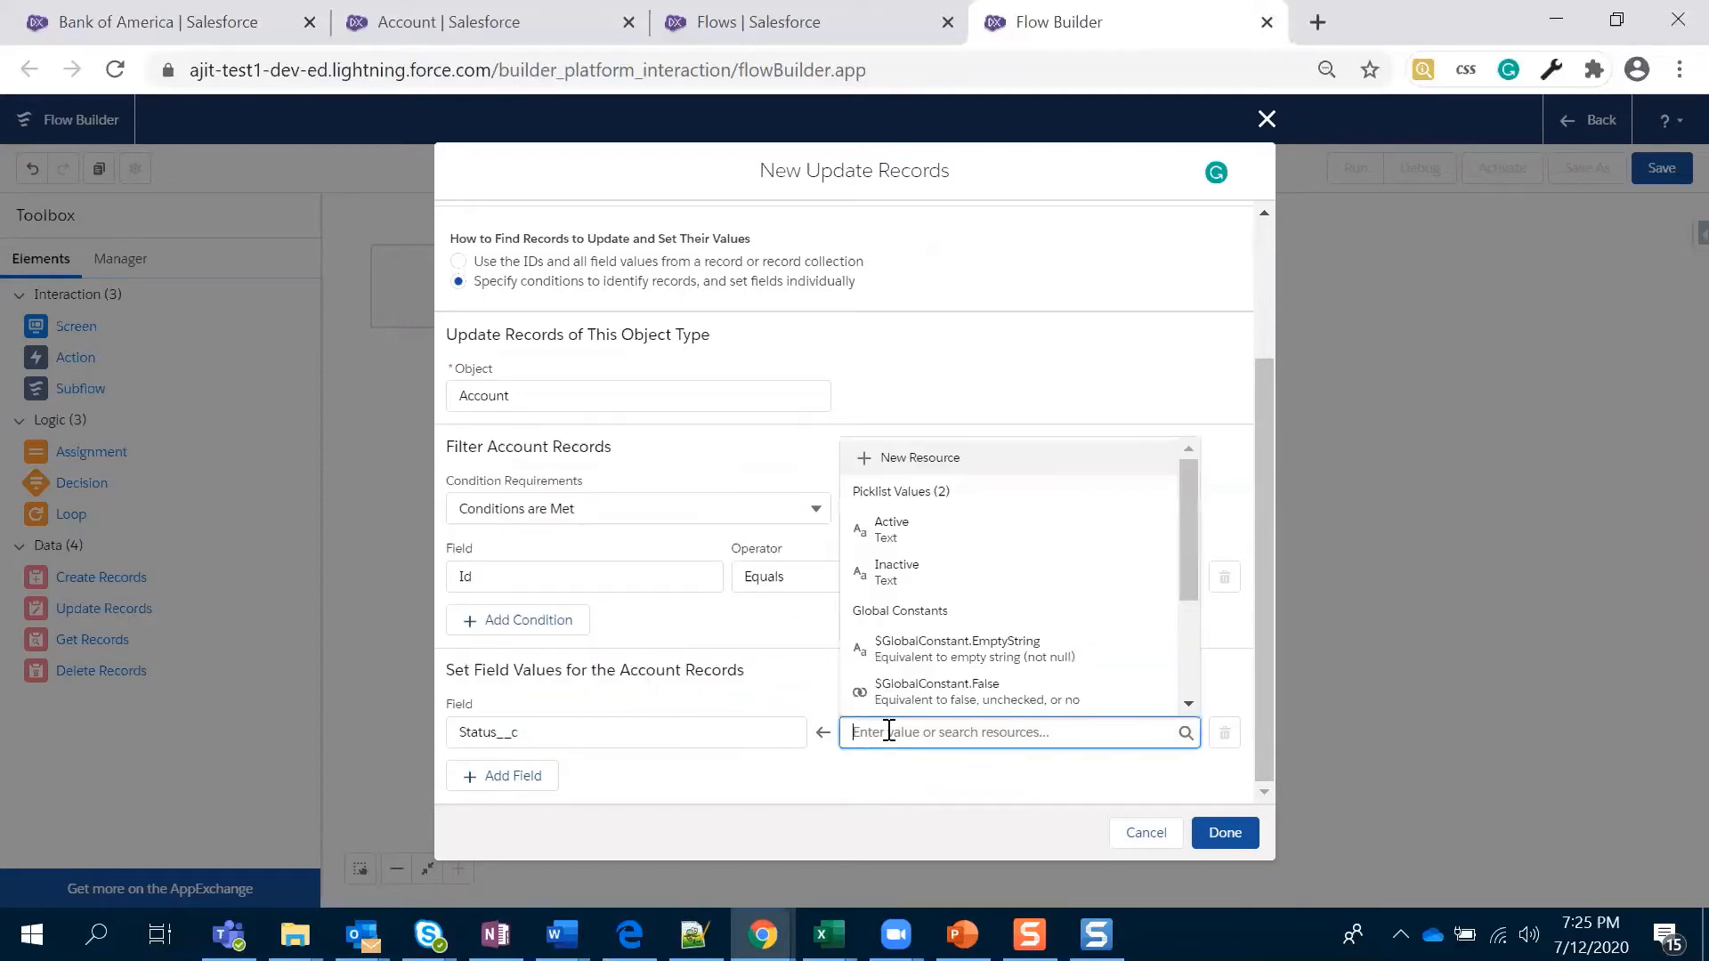
left_click(930, 532)
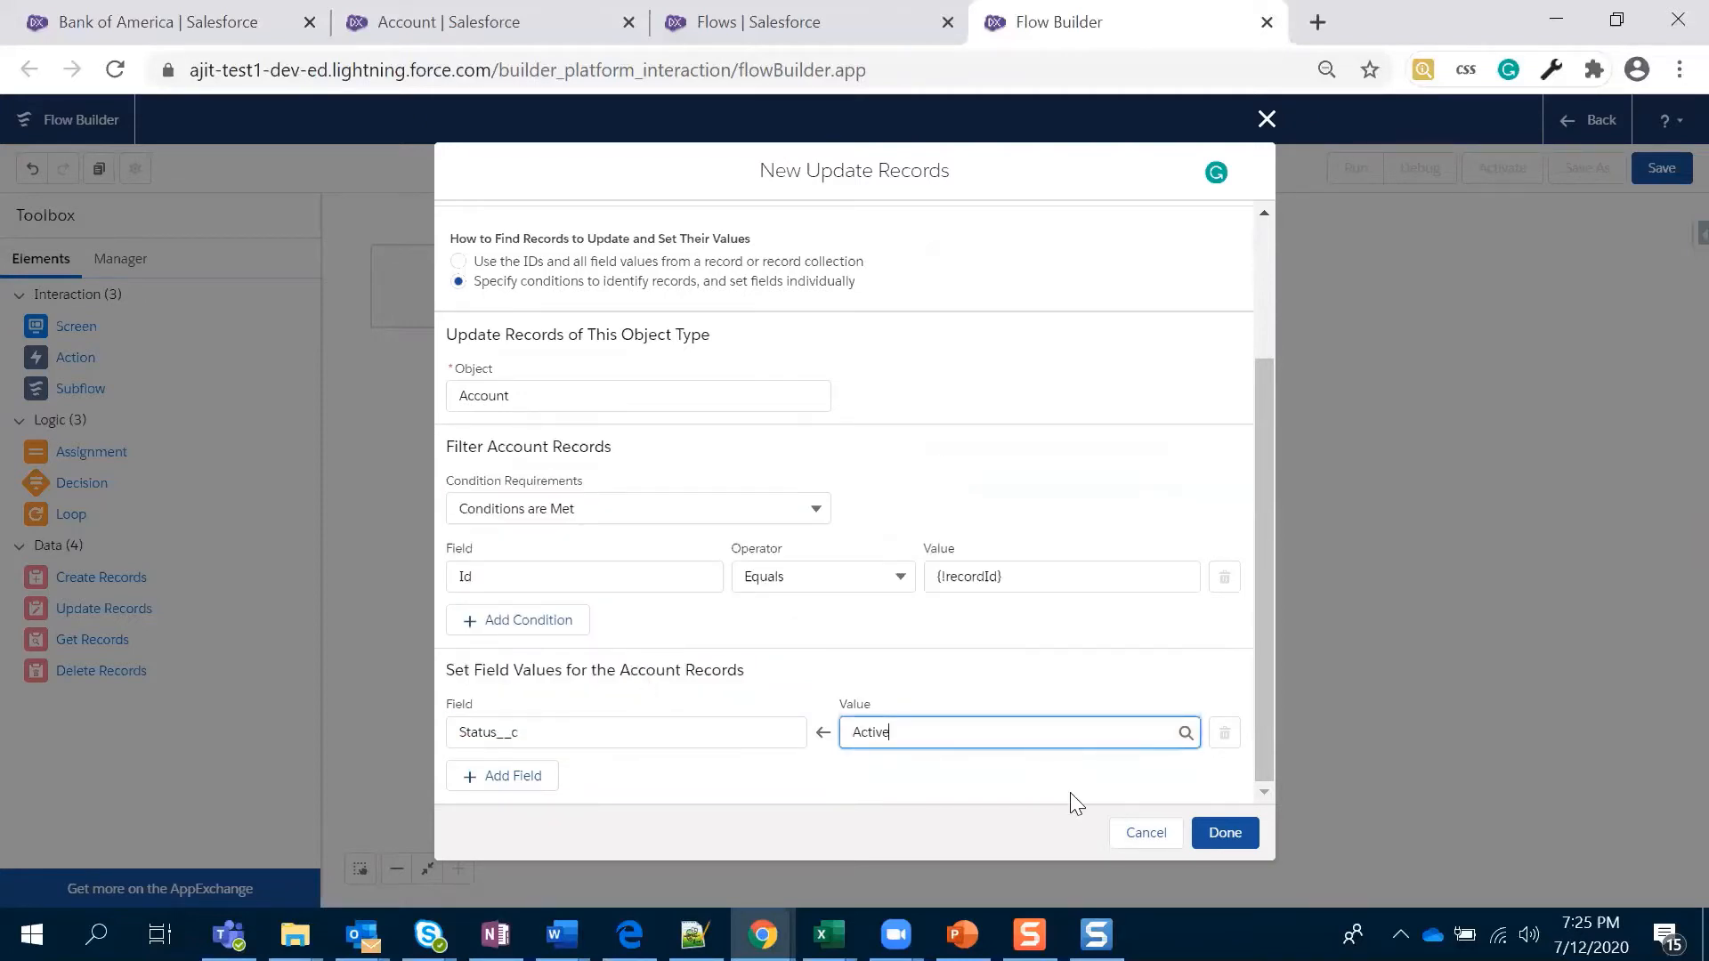
left_click(1222, 831)
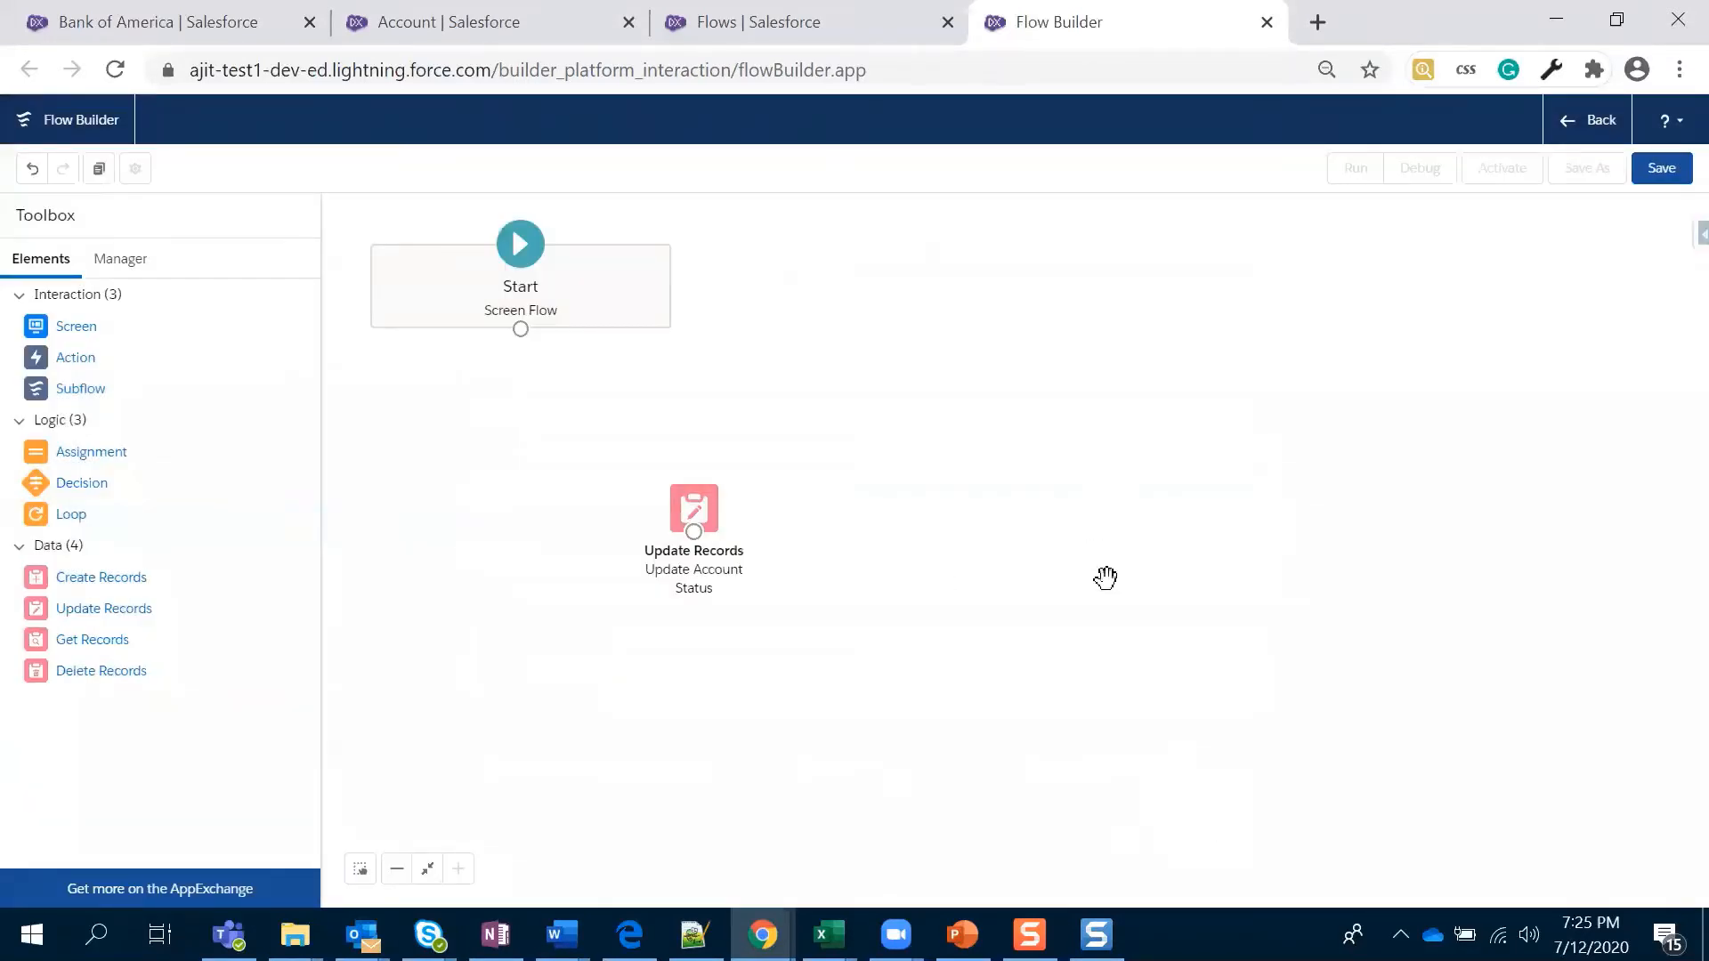
- Connect Start to the Update Records element and save the flow with the label Update Account Status
left_click_drag(522, 330, 690, 529)
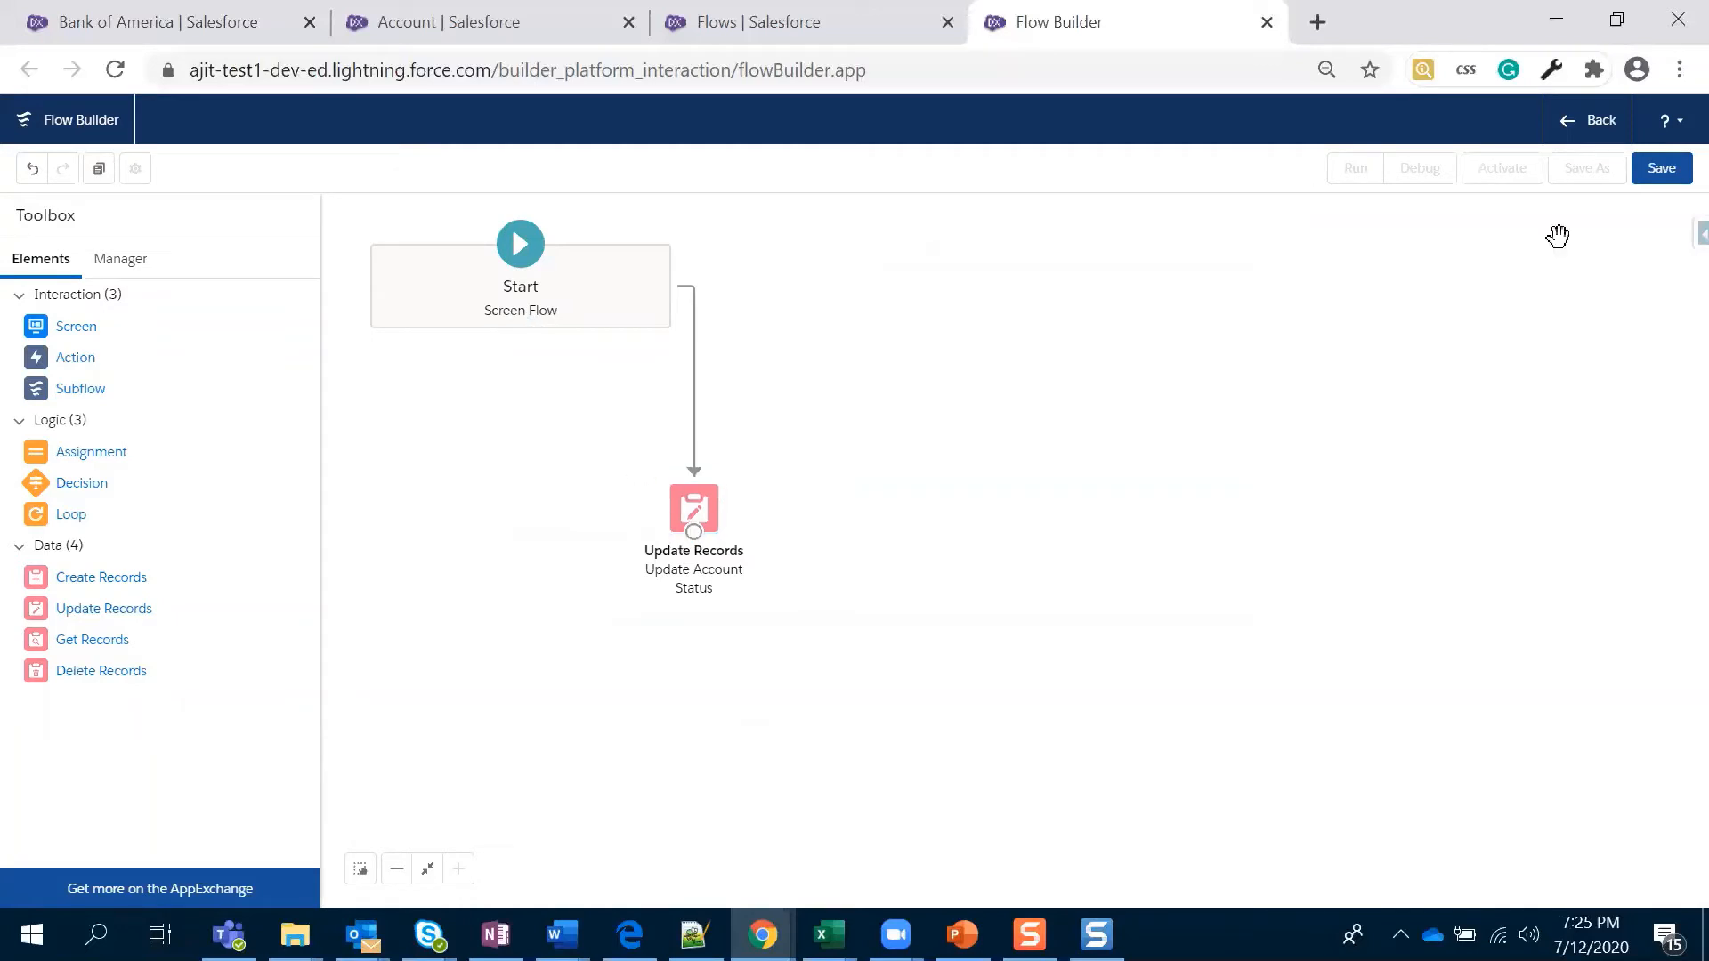
left_click(1661, 169)
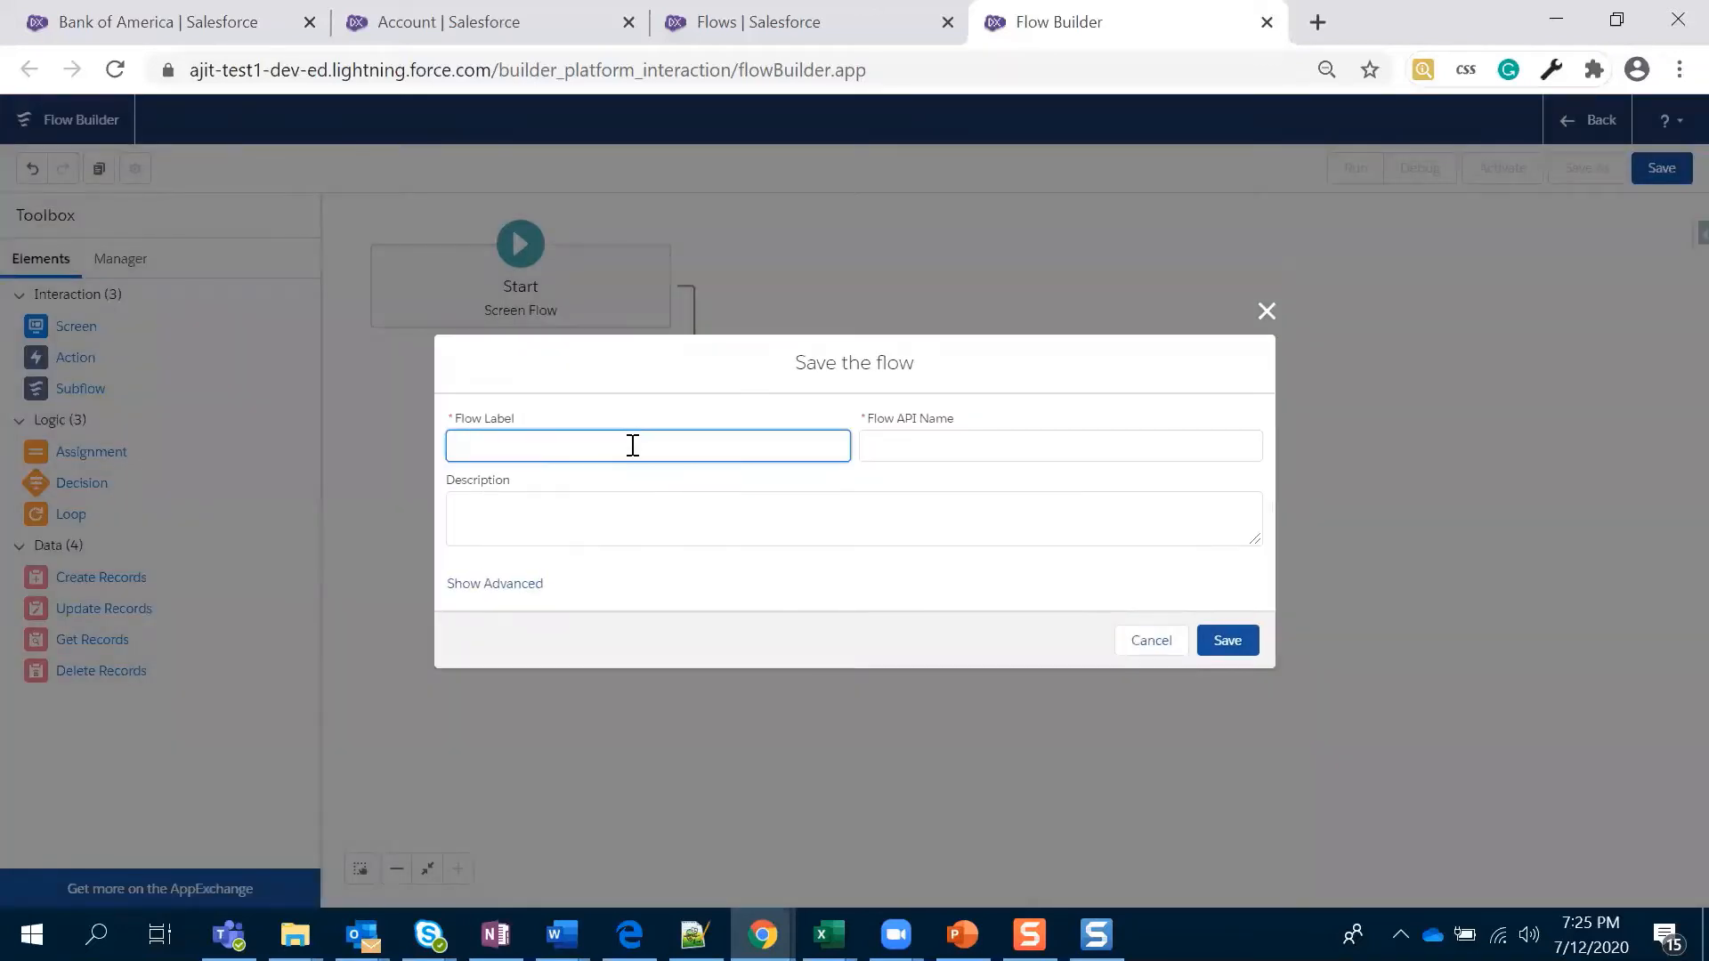
type("Update Account Status")
left_click(930, 561)
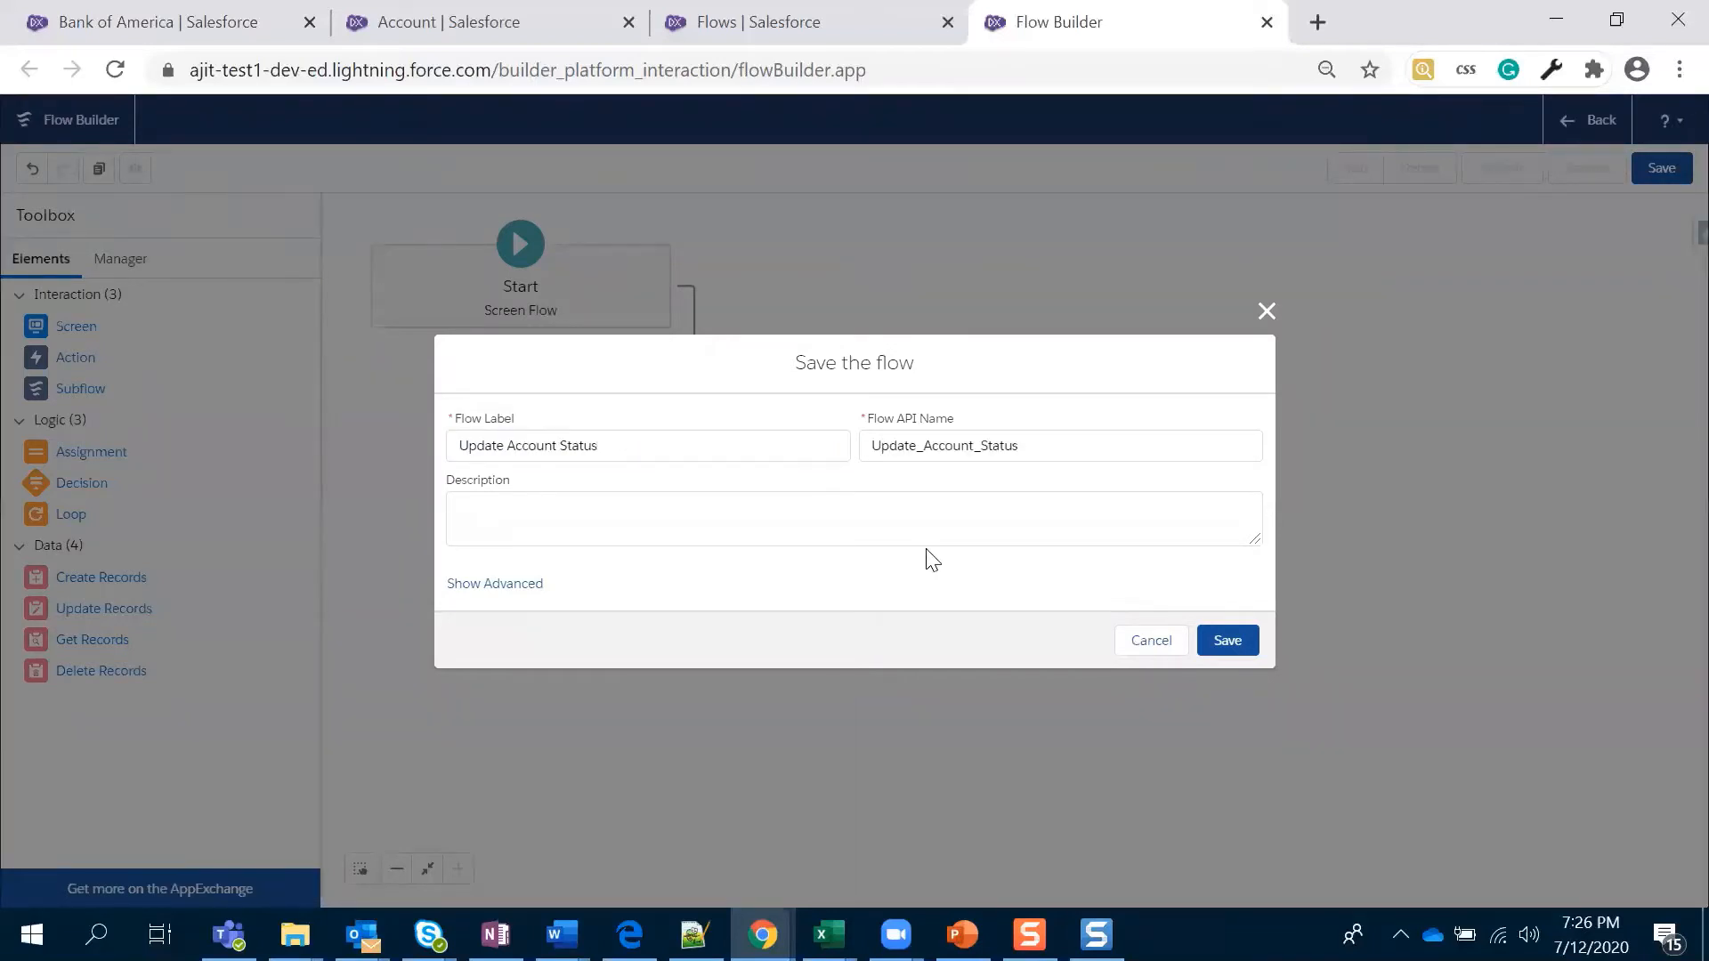
left_click(1228, 641)
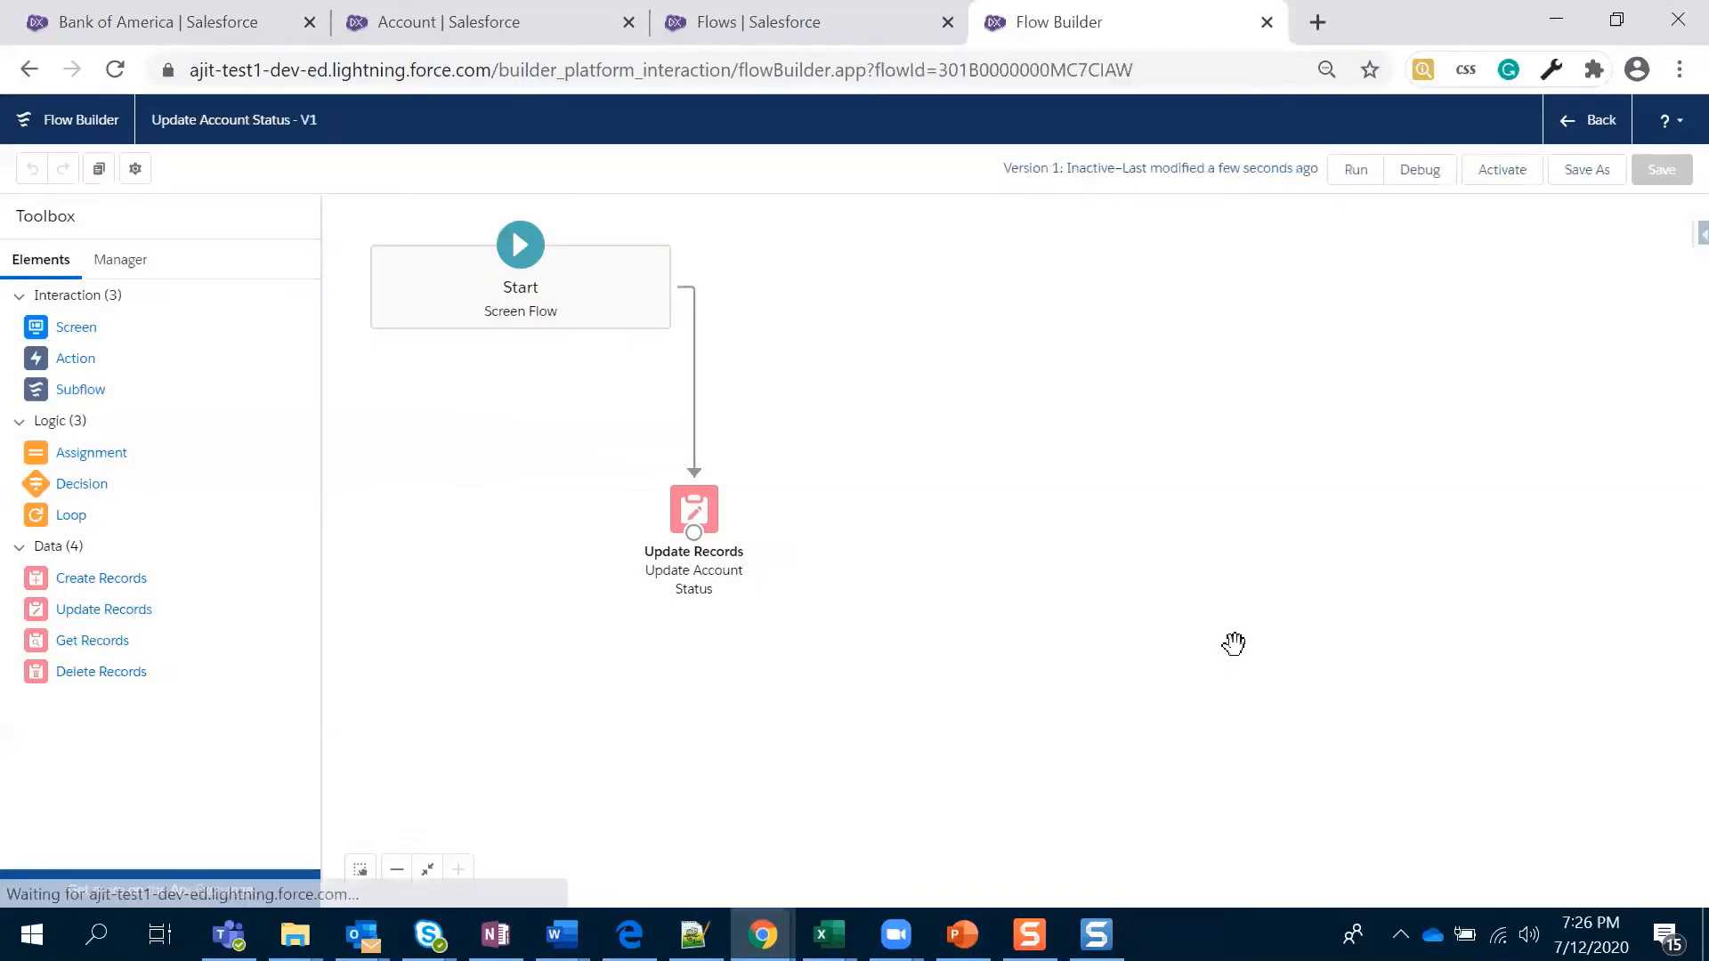
- Activate the Update Account Status flow and check which actions are available on the Bank of America account
left_click(1488, 170)
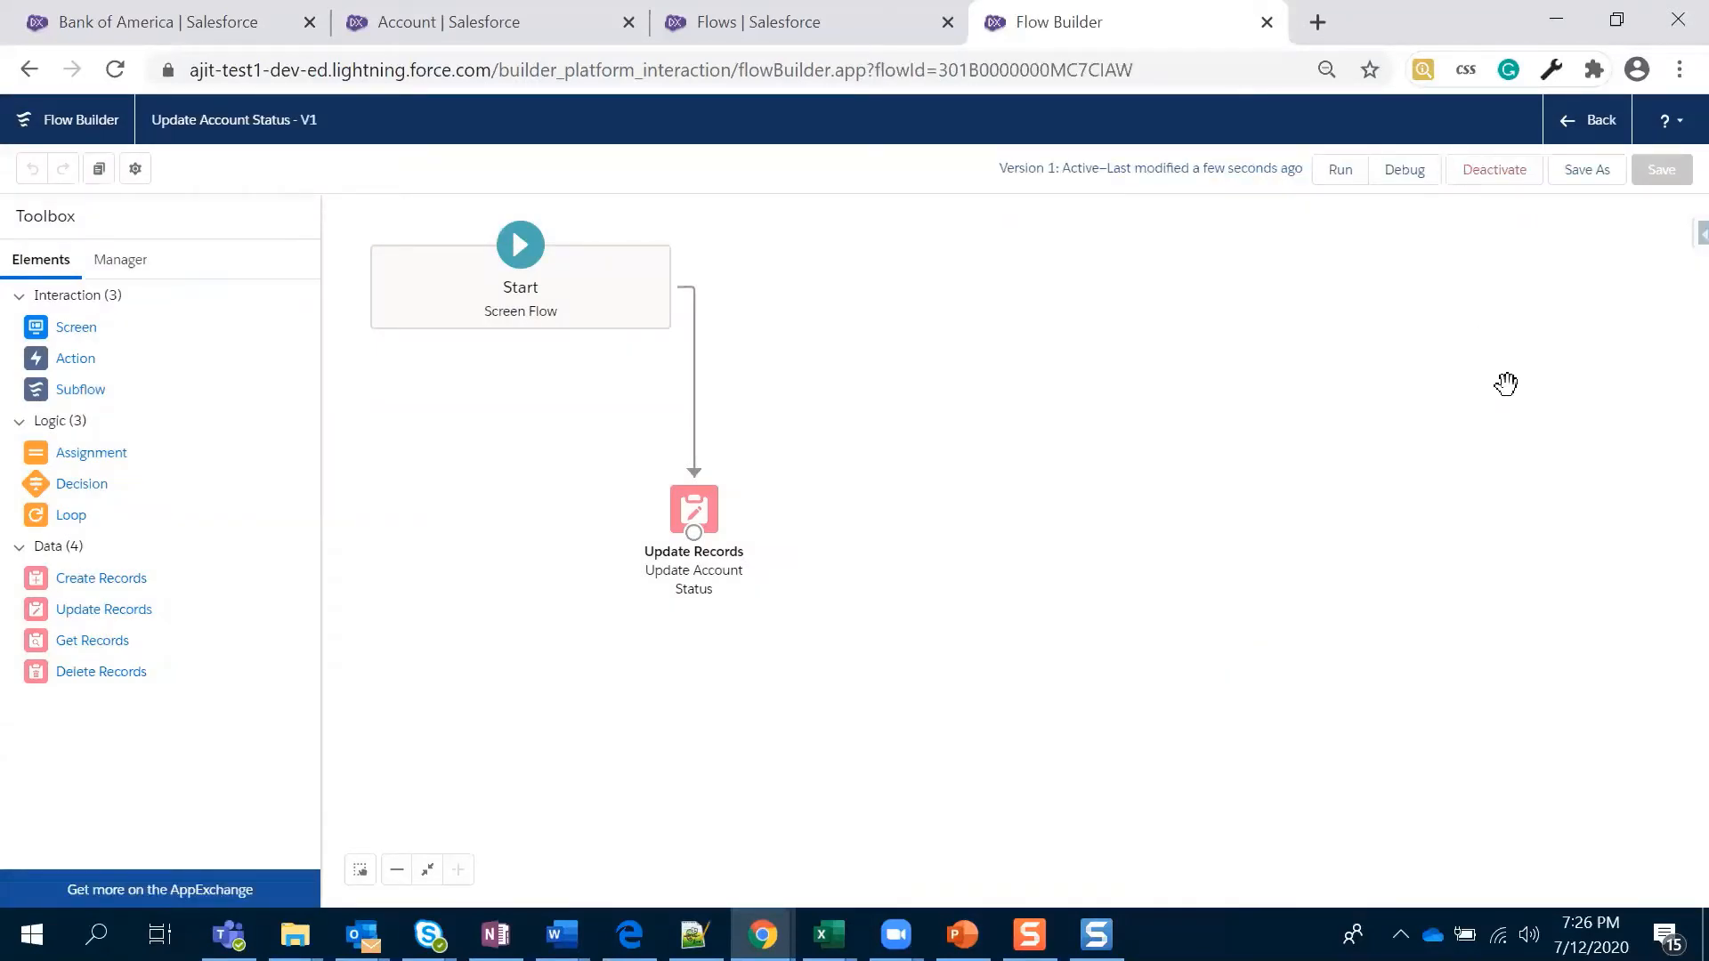
left_click(245, 29)
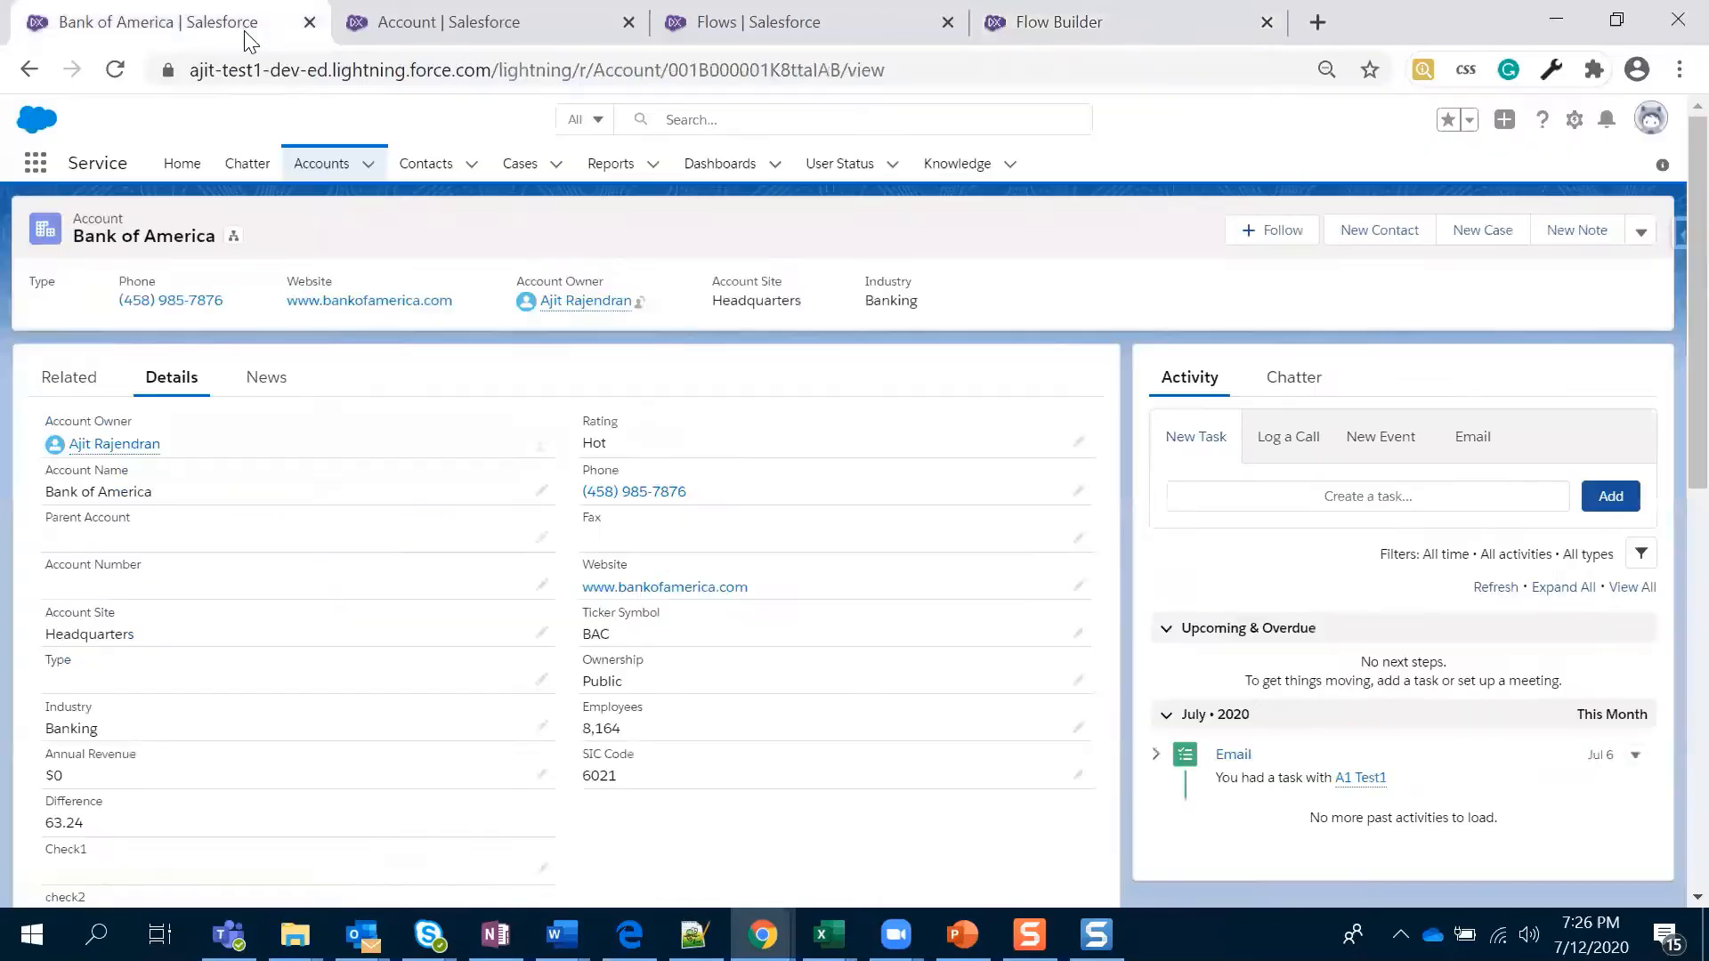
left_click(1641, 241)
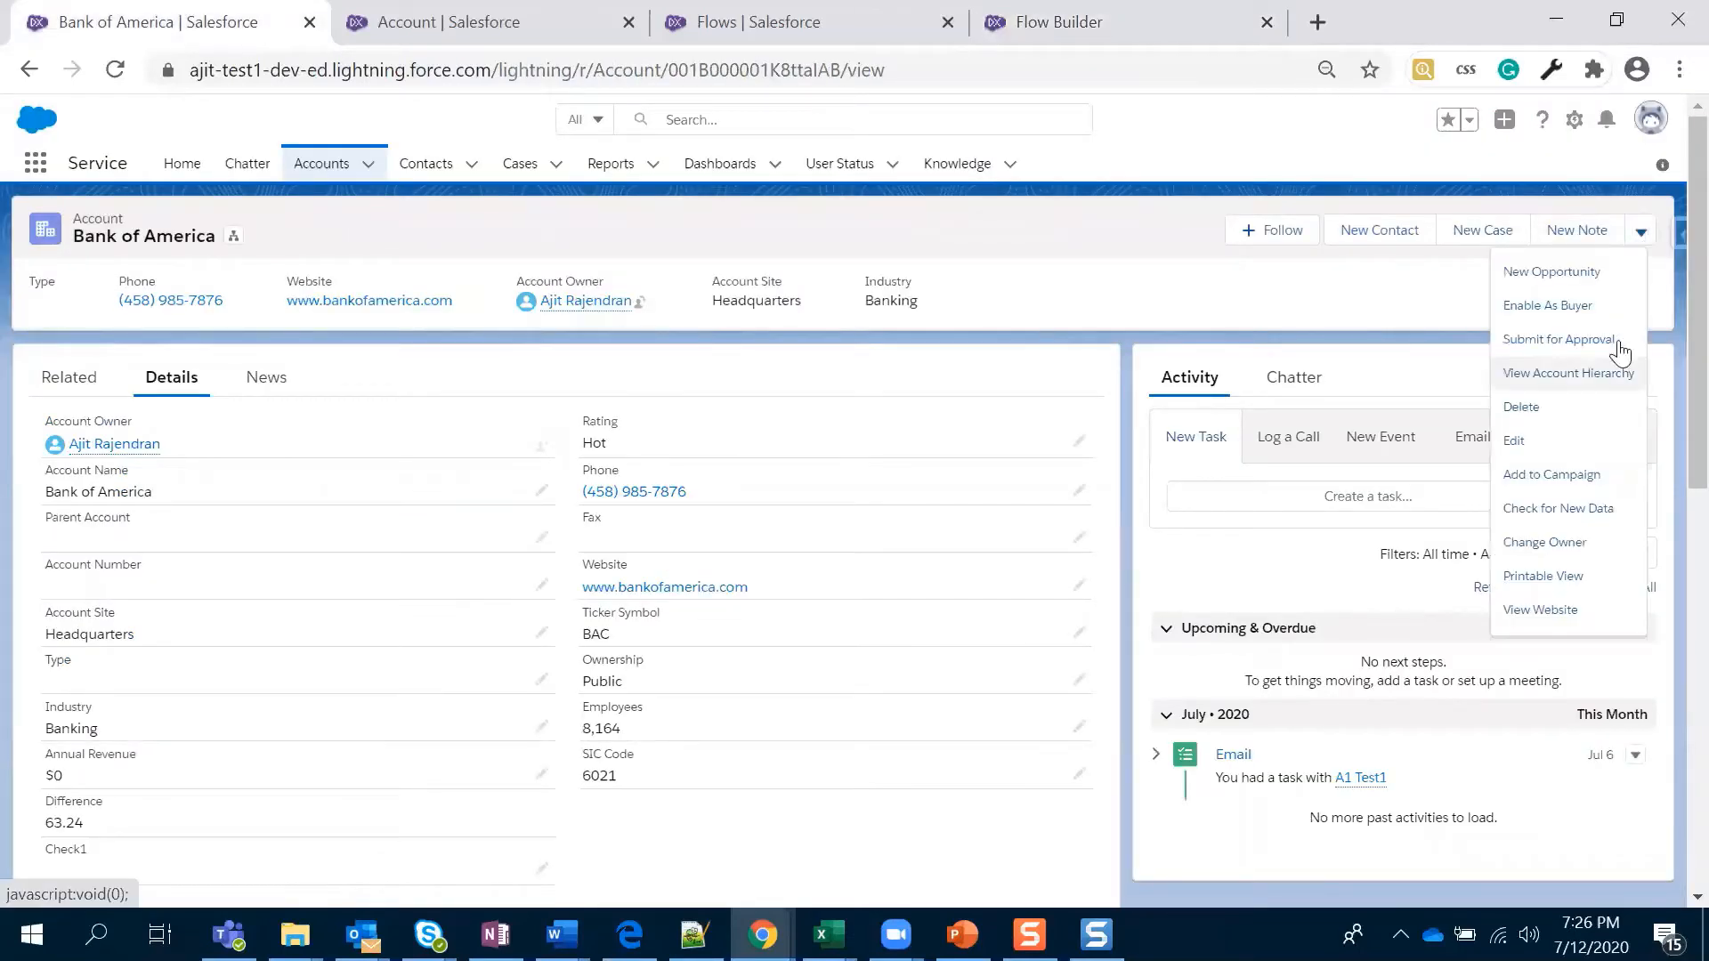
left_click(1241, 295)
- Start a new action on the Account object with action type Flow and the Update Account Status flow
left_click(446, 27)
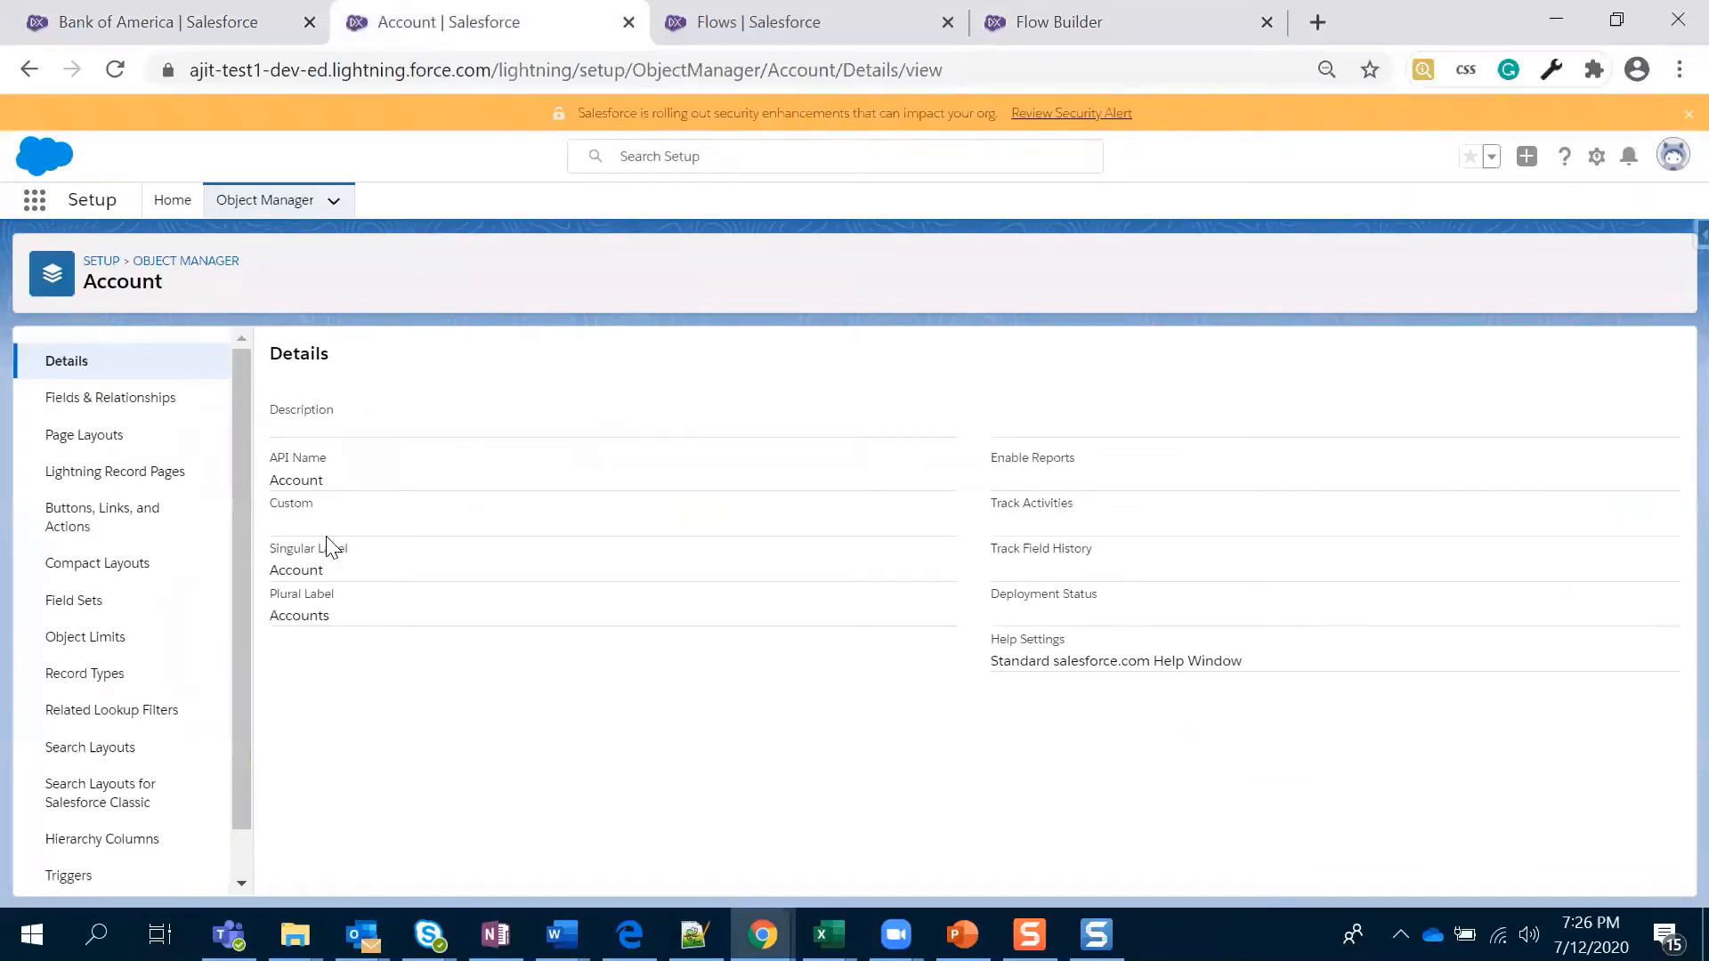
left_click(147, 527)
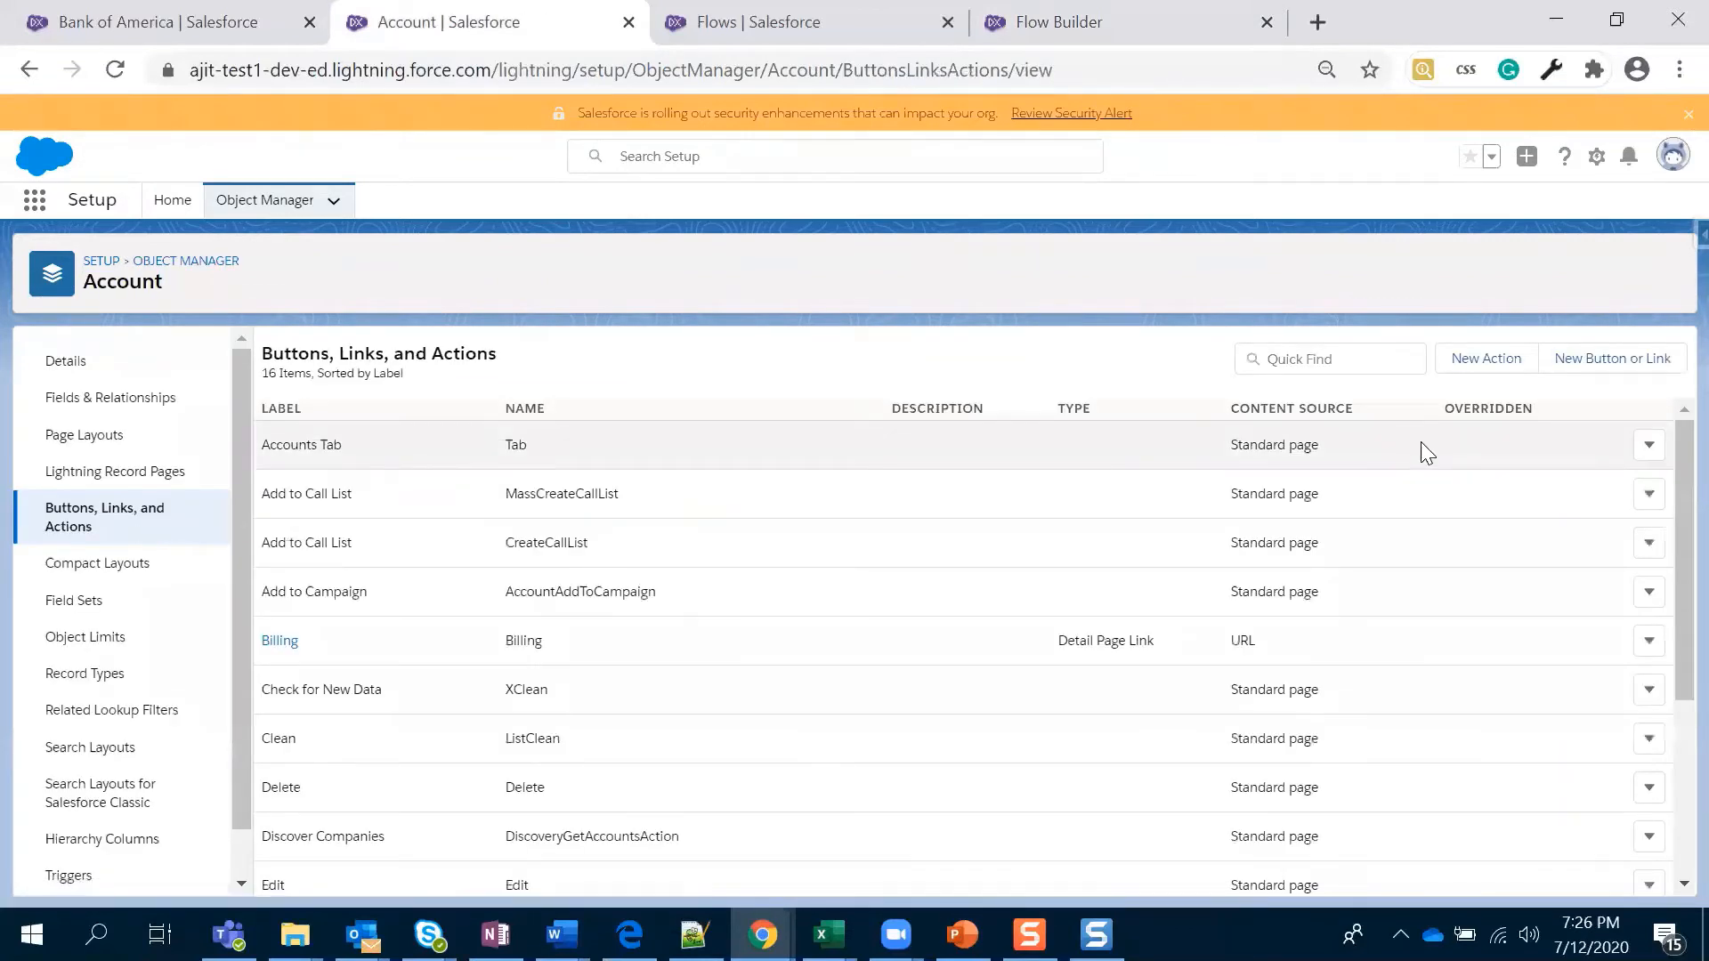
left_click(1485, 358)
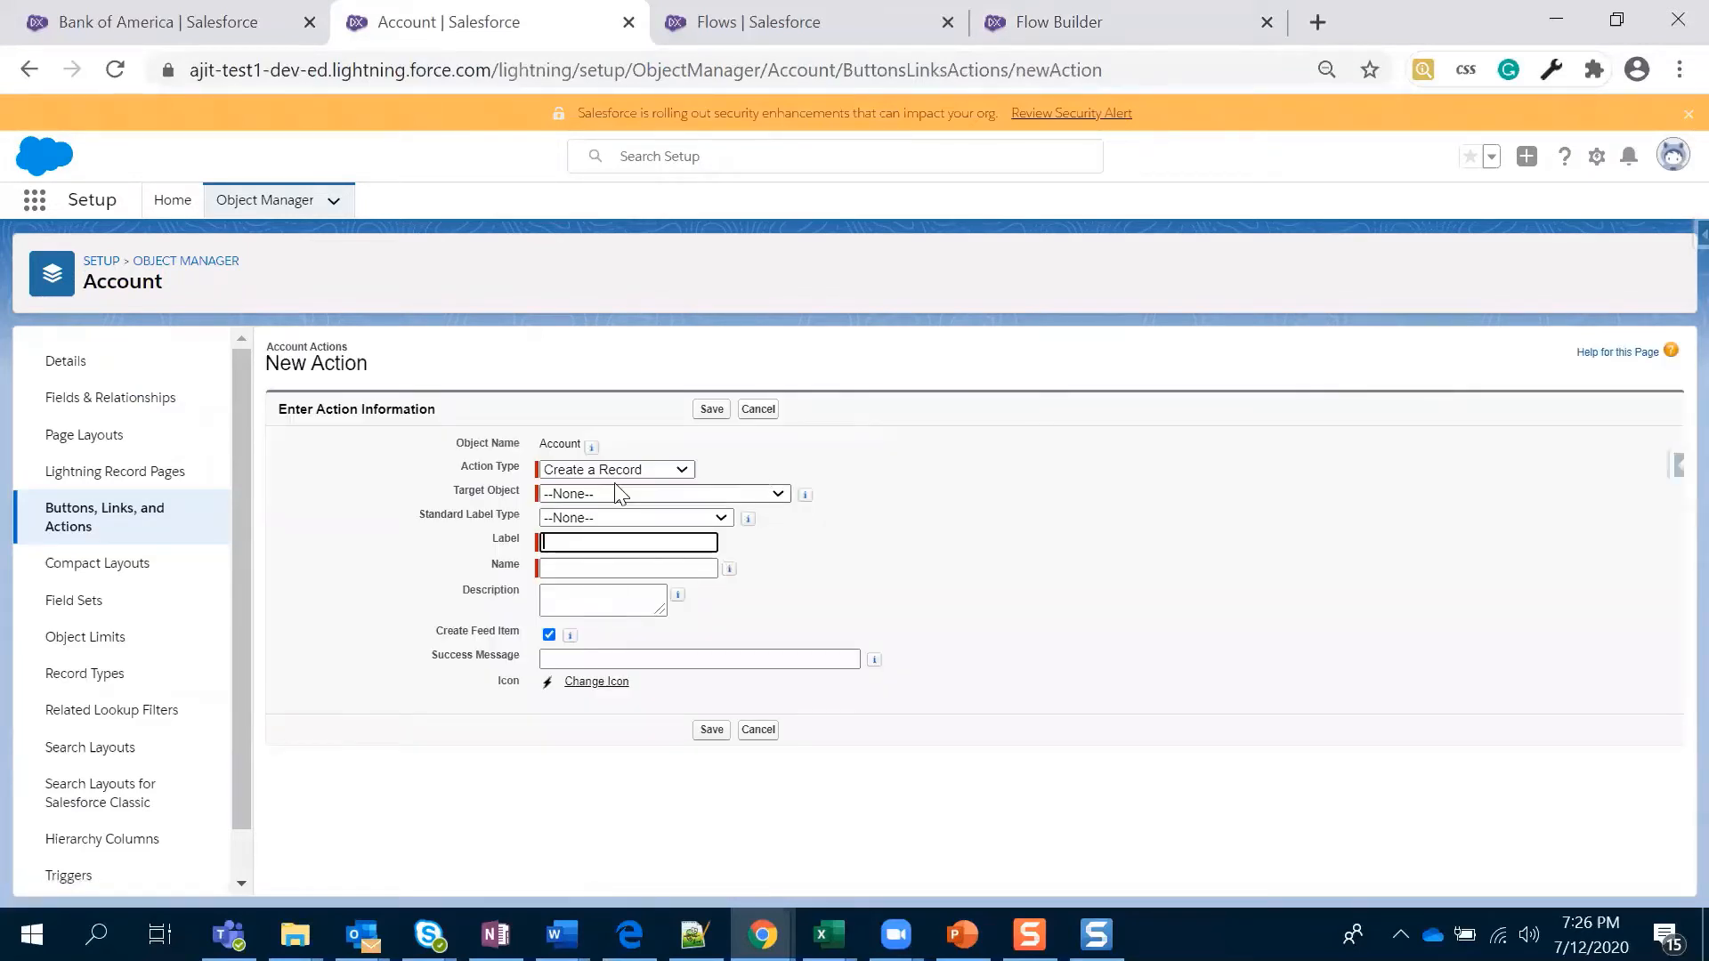
left_click(614, 472)
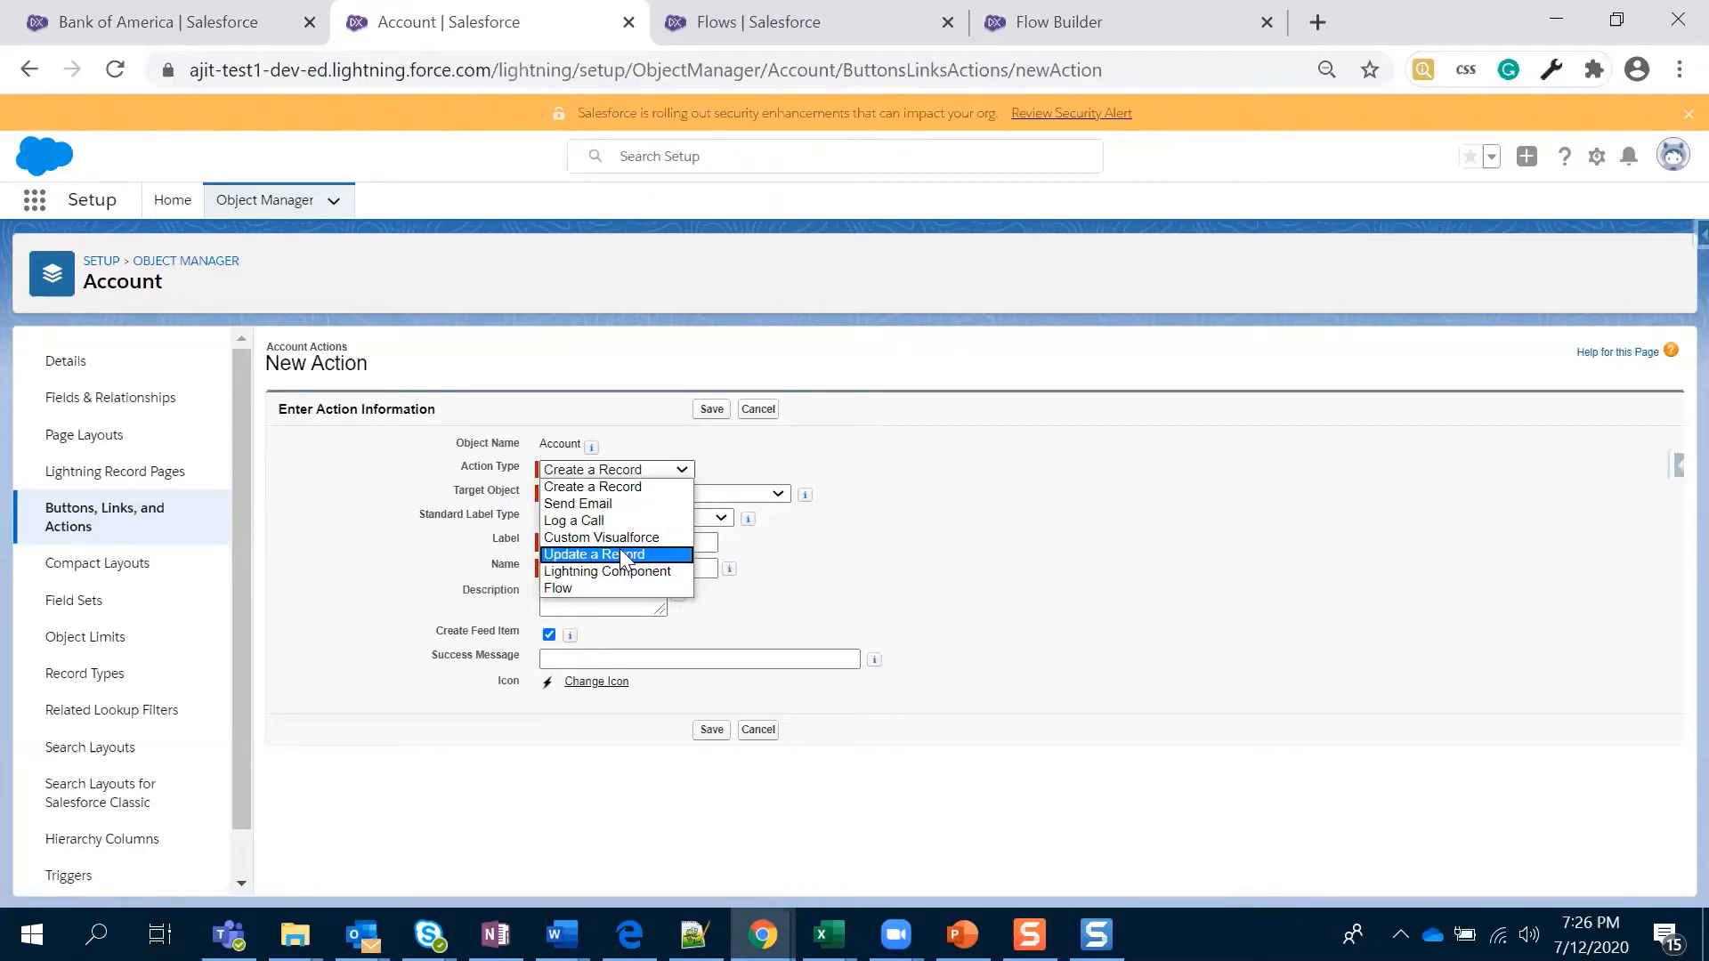
left_click(617, 589)
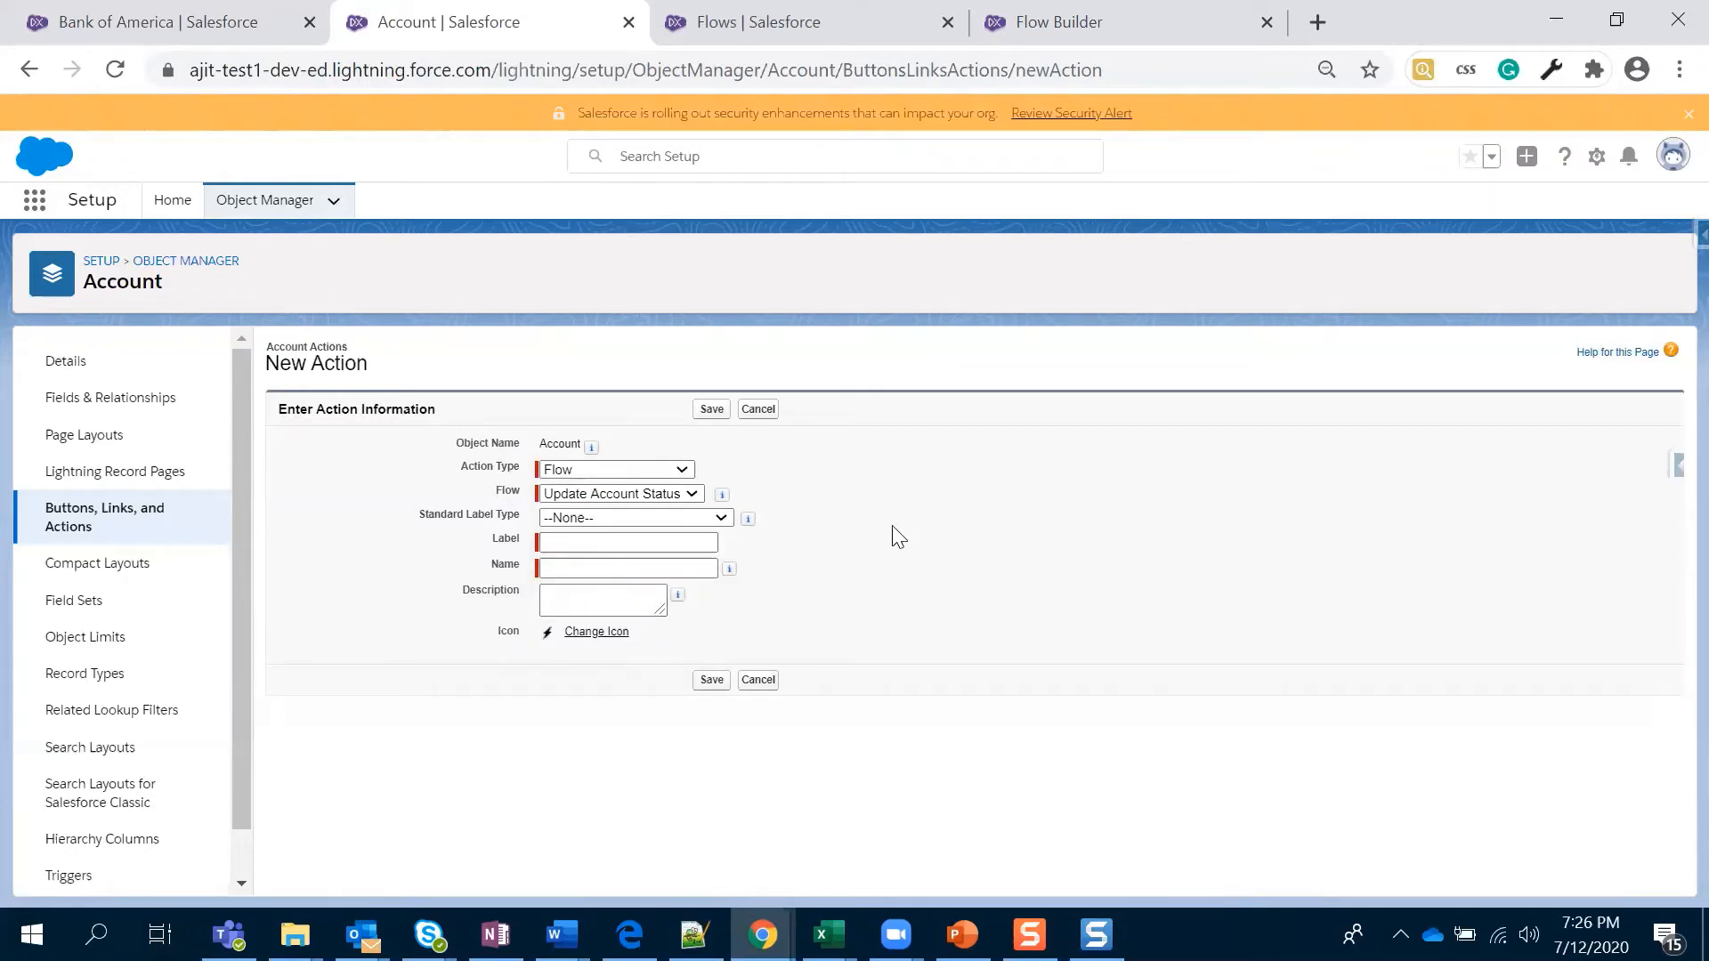
left_click(614, 495)
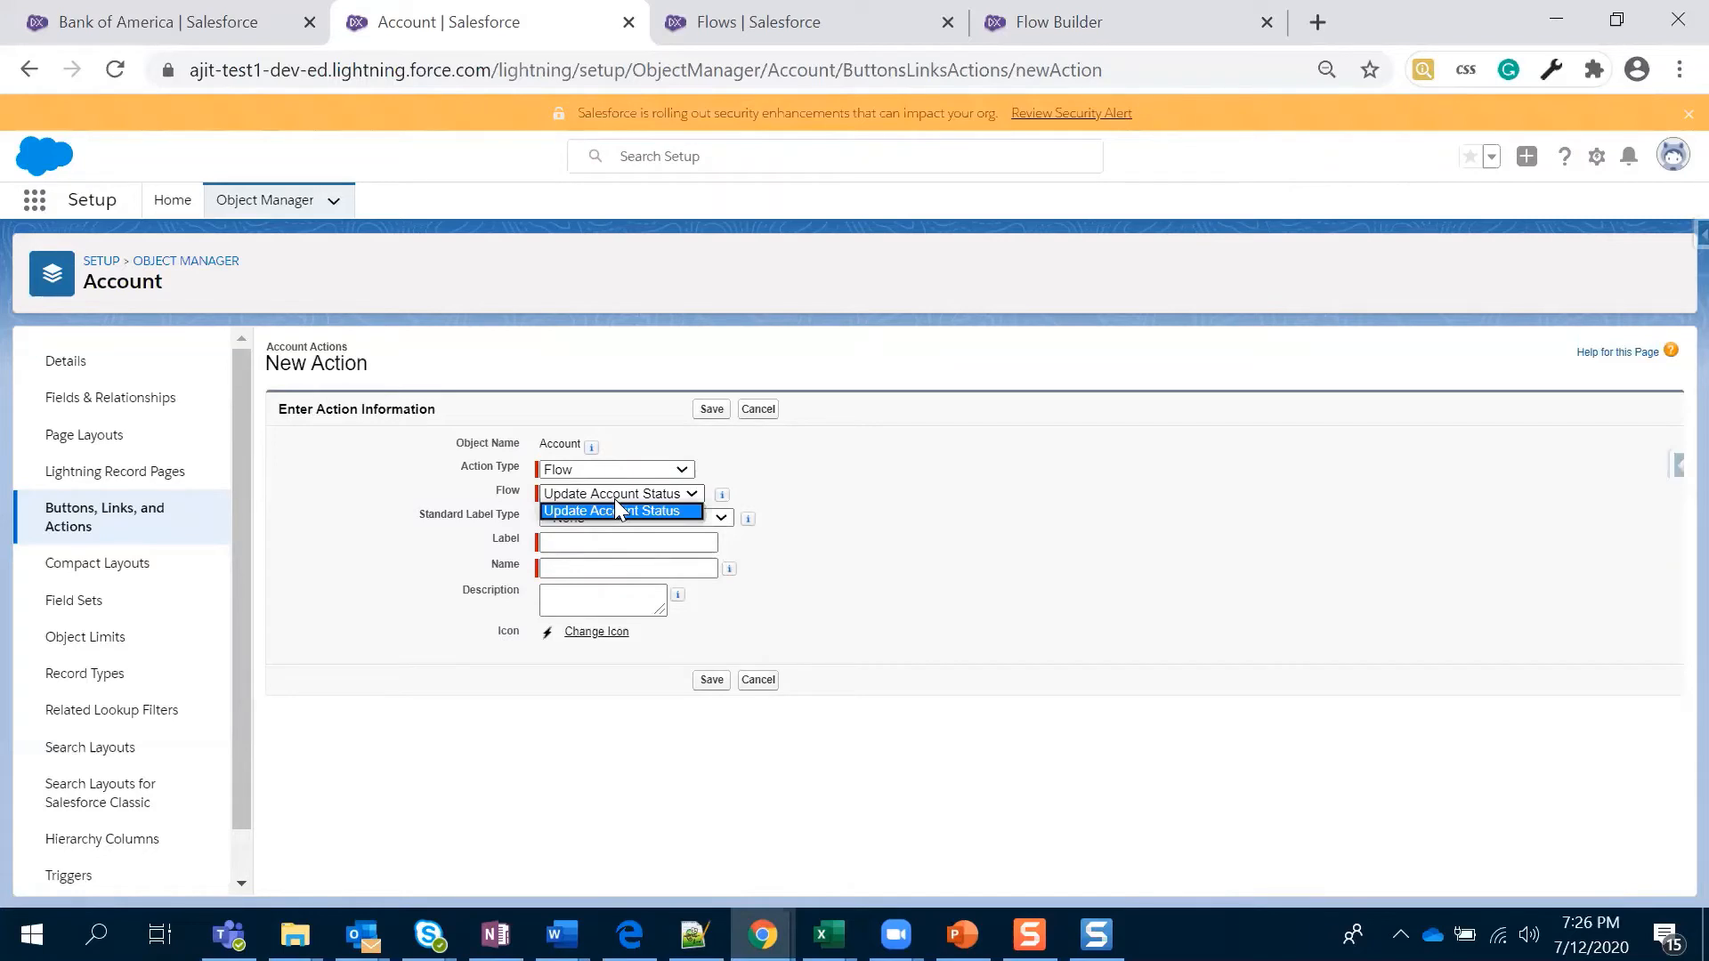
left_click(1033, 488)
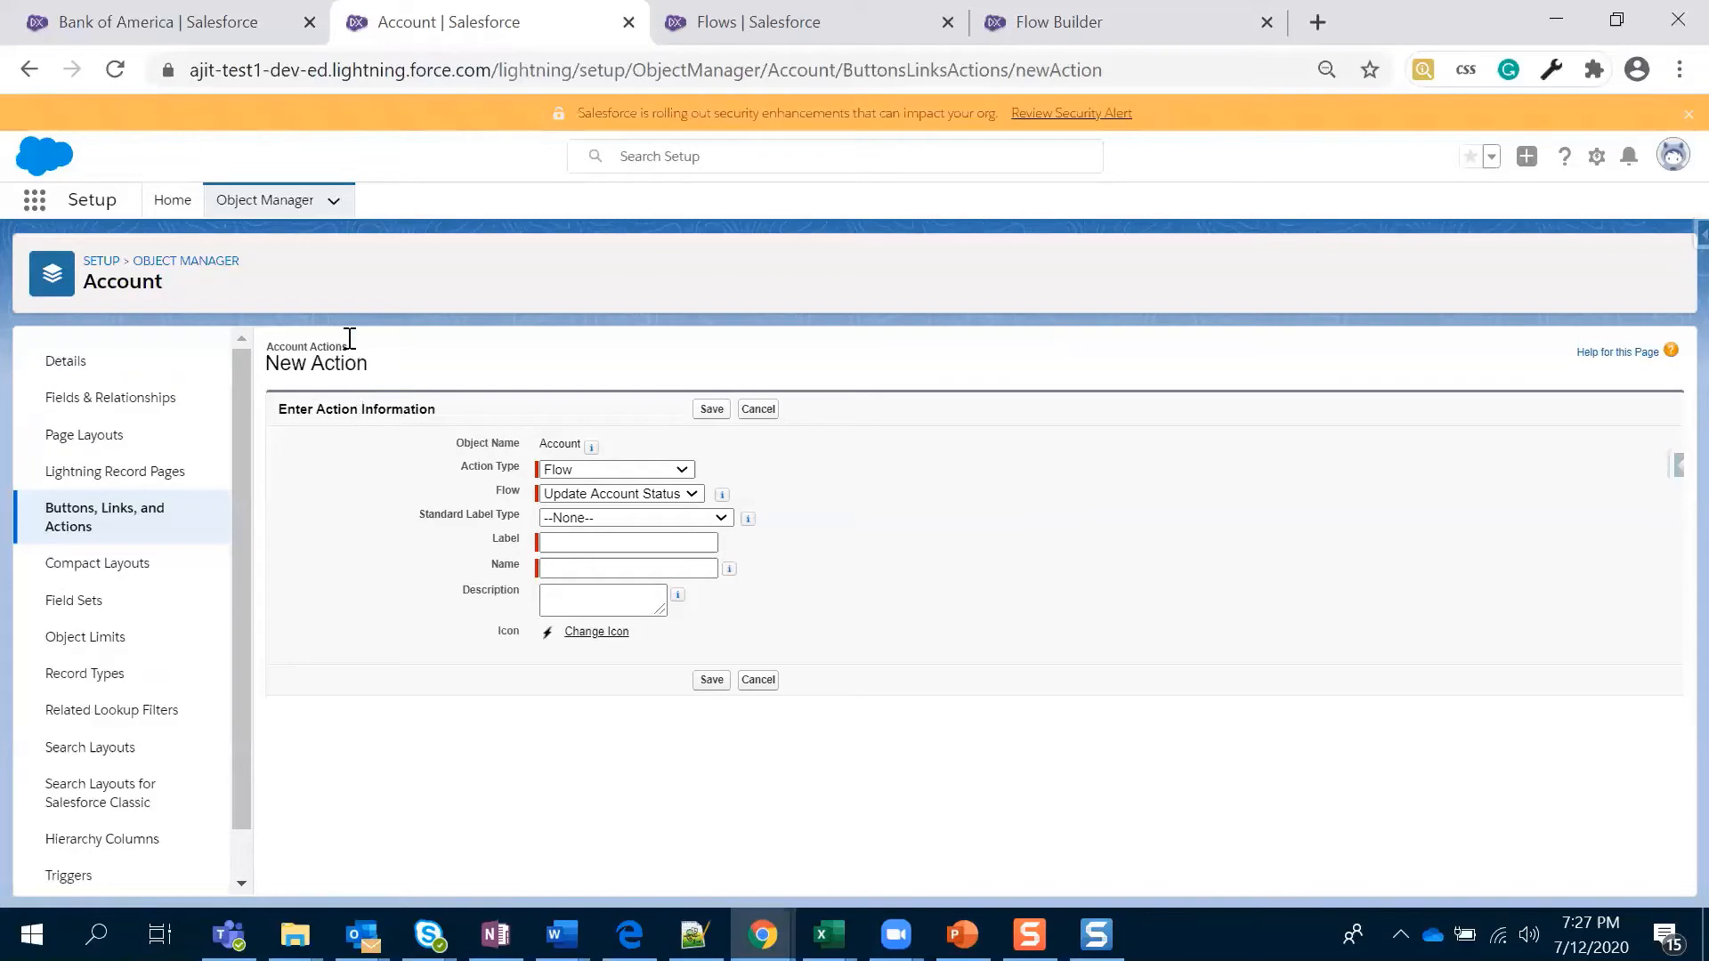
- Check the process types in the flow list, and save the new action with the label Update Account Status
left_click(748, 21)
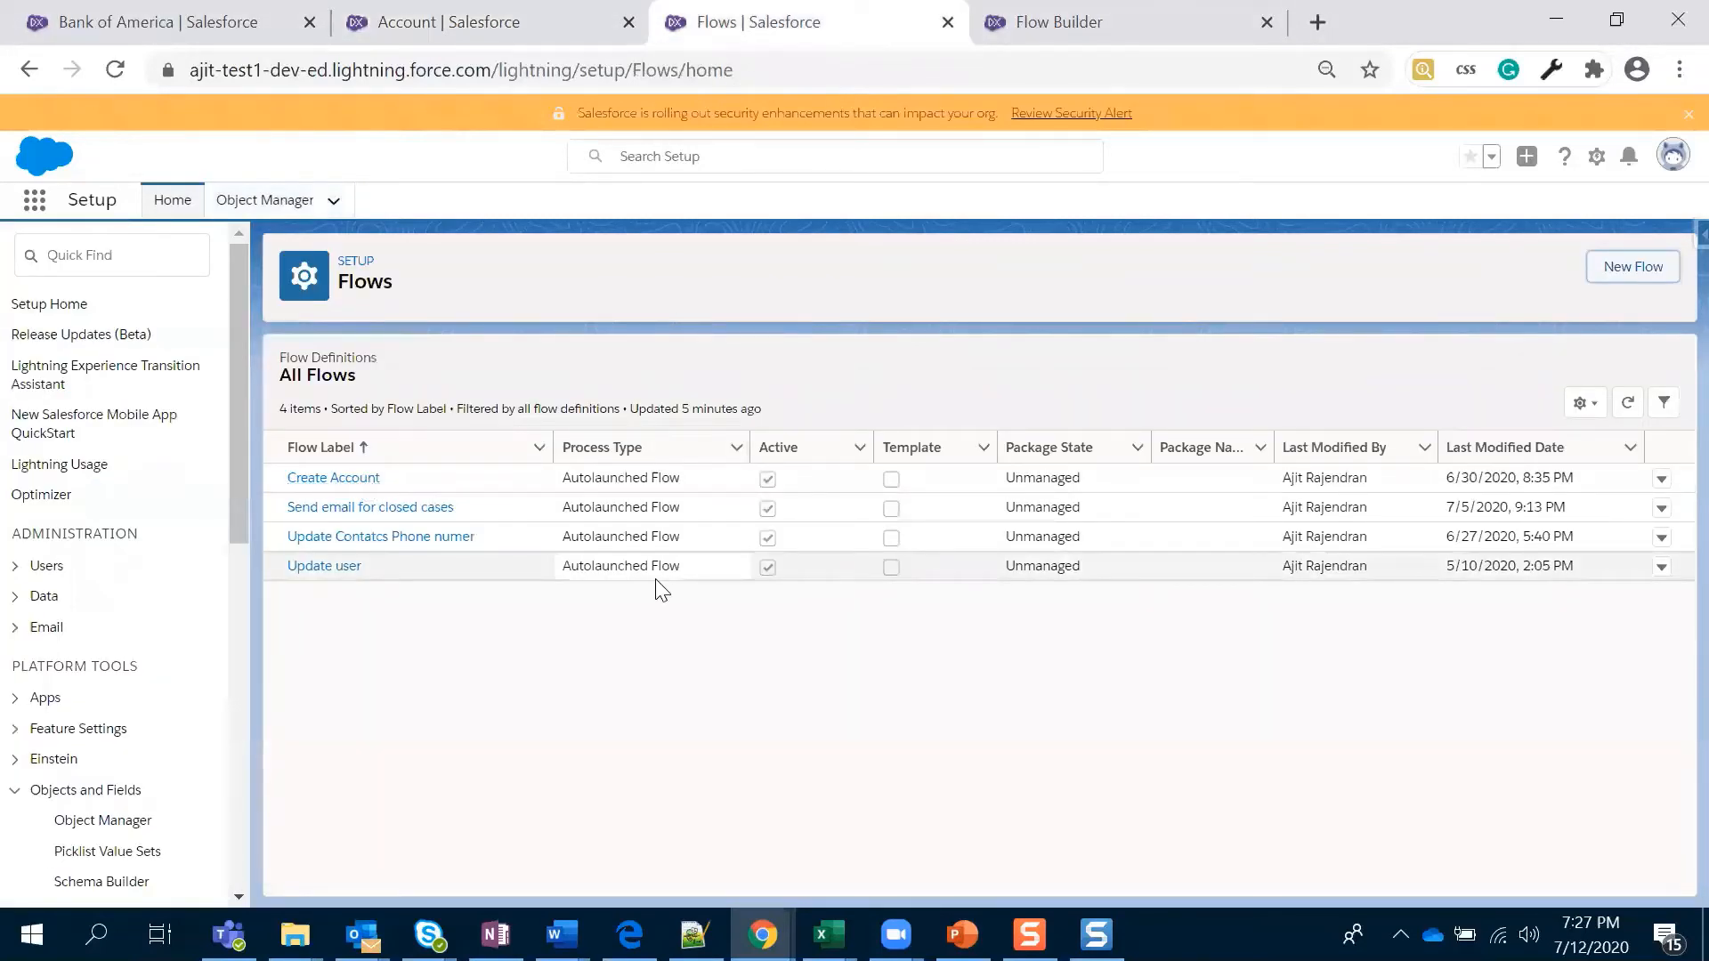
left_click(534, 24)
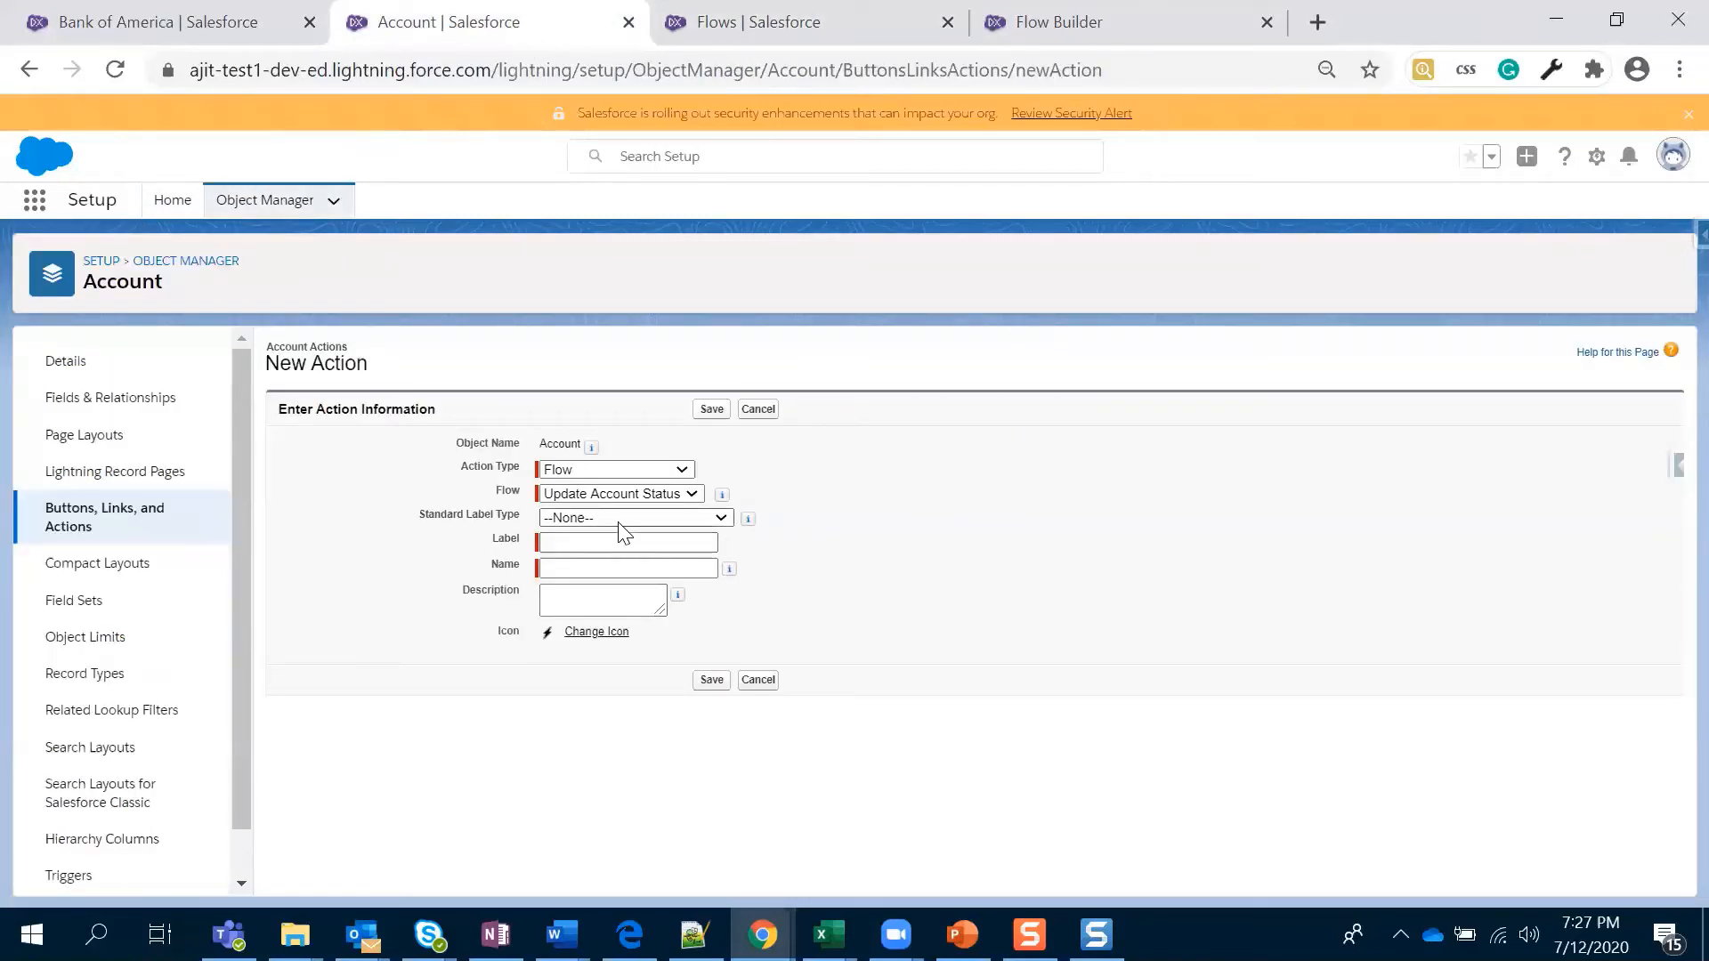
left_click(613, 545)
left_click(613, 546)
type("Update")
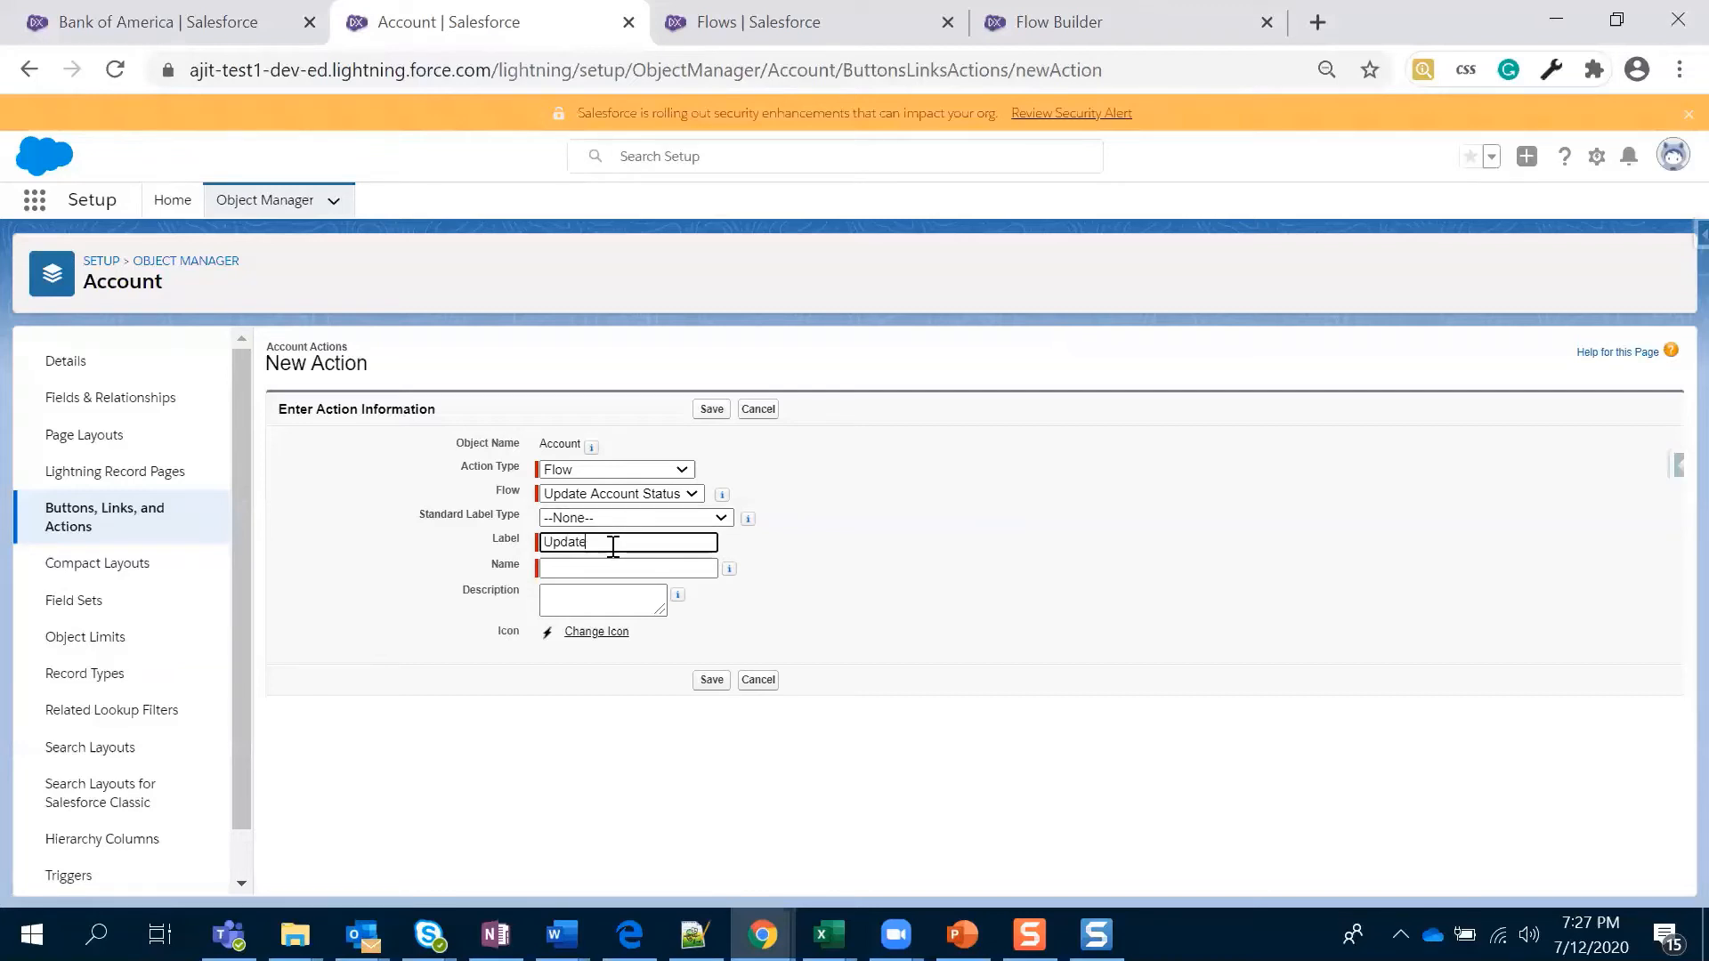
type(" Account Status")
left_click(1242, 594)
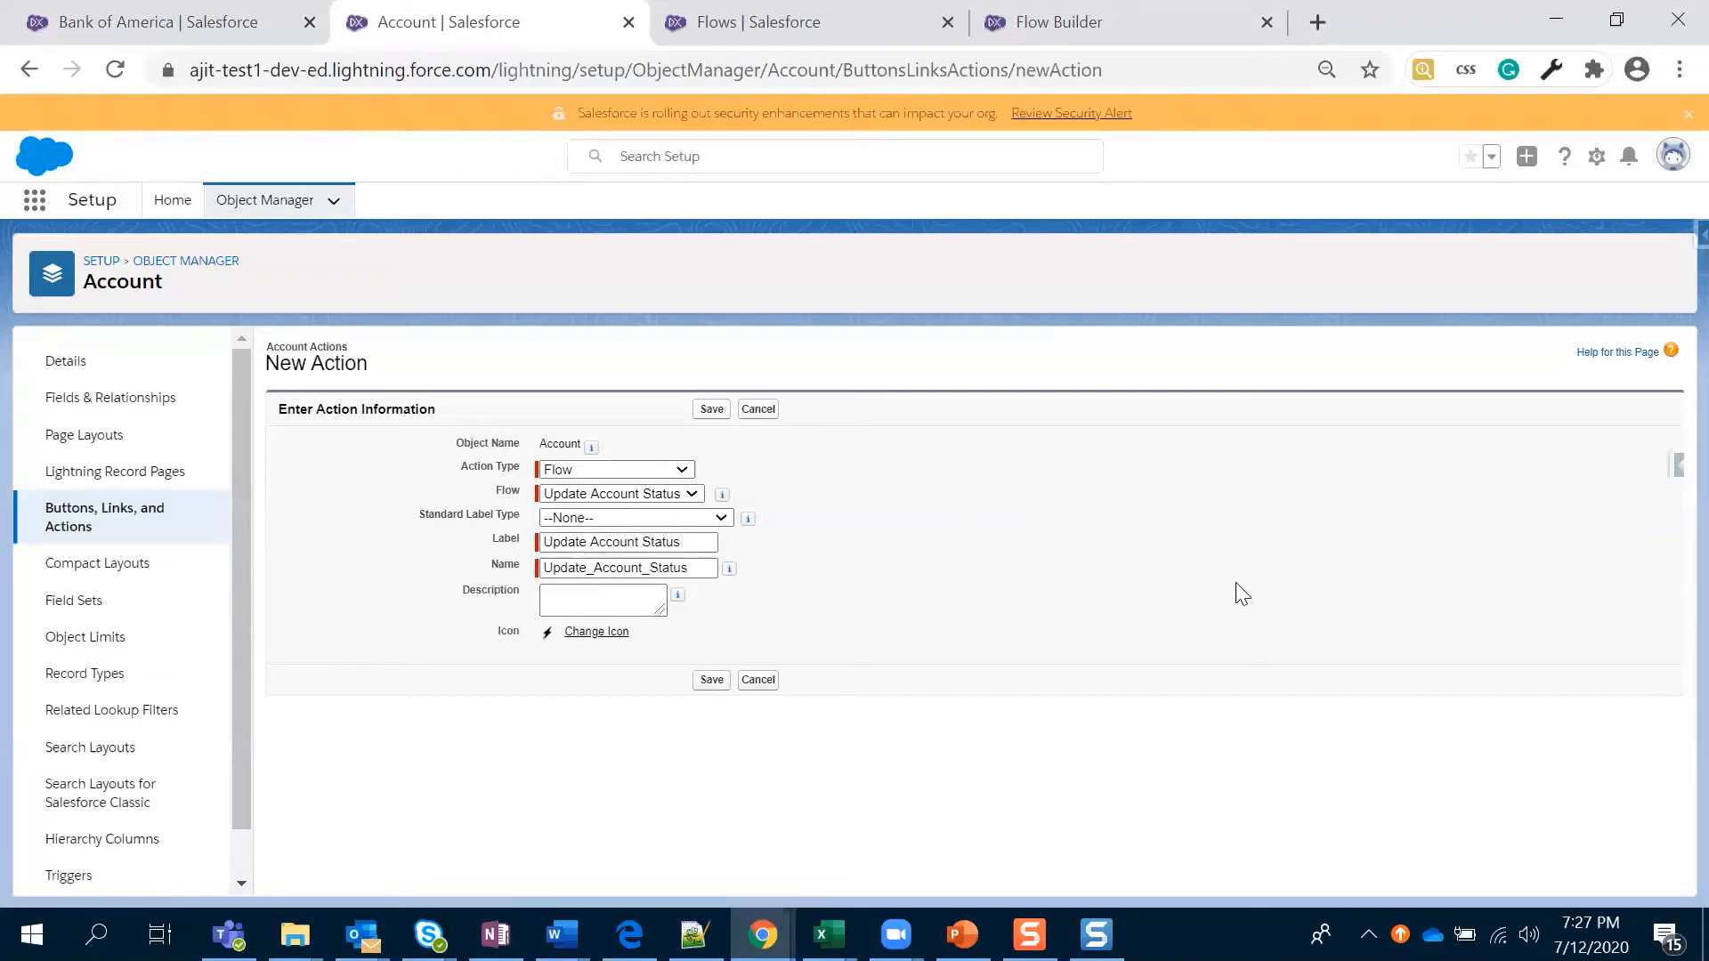
left_click(711, 409)
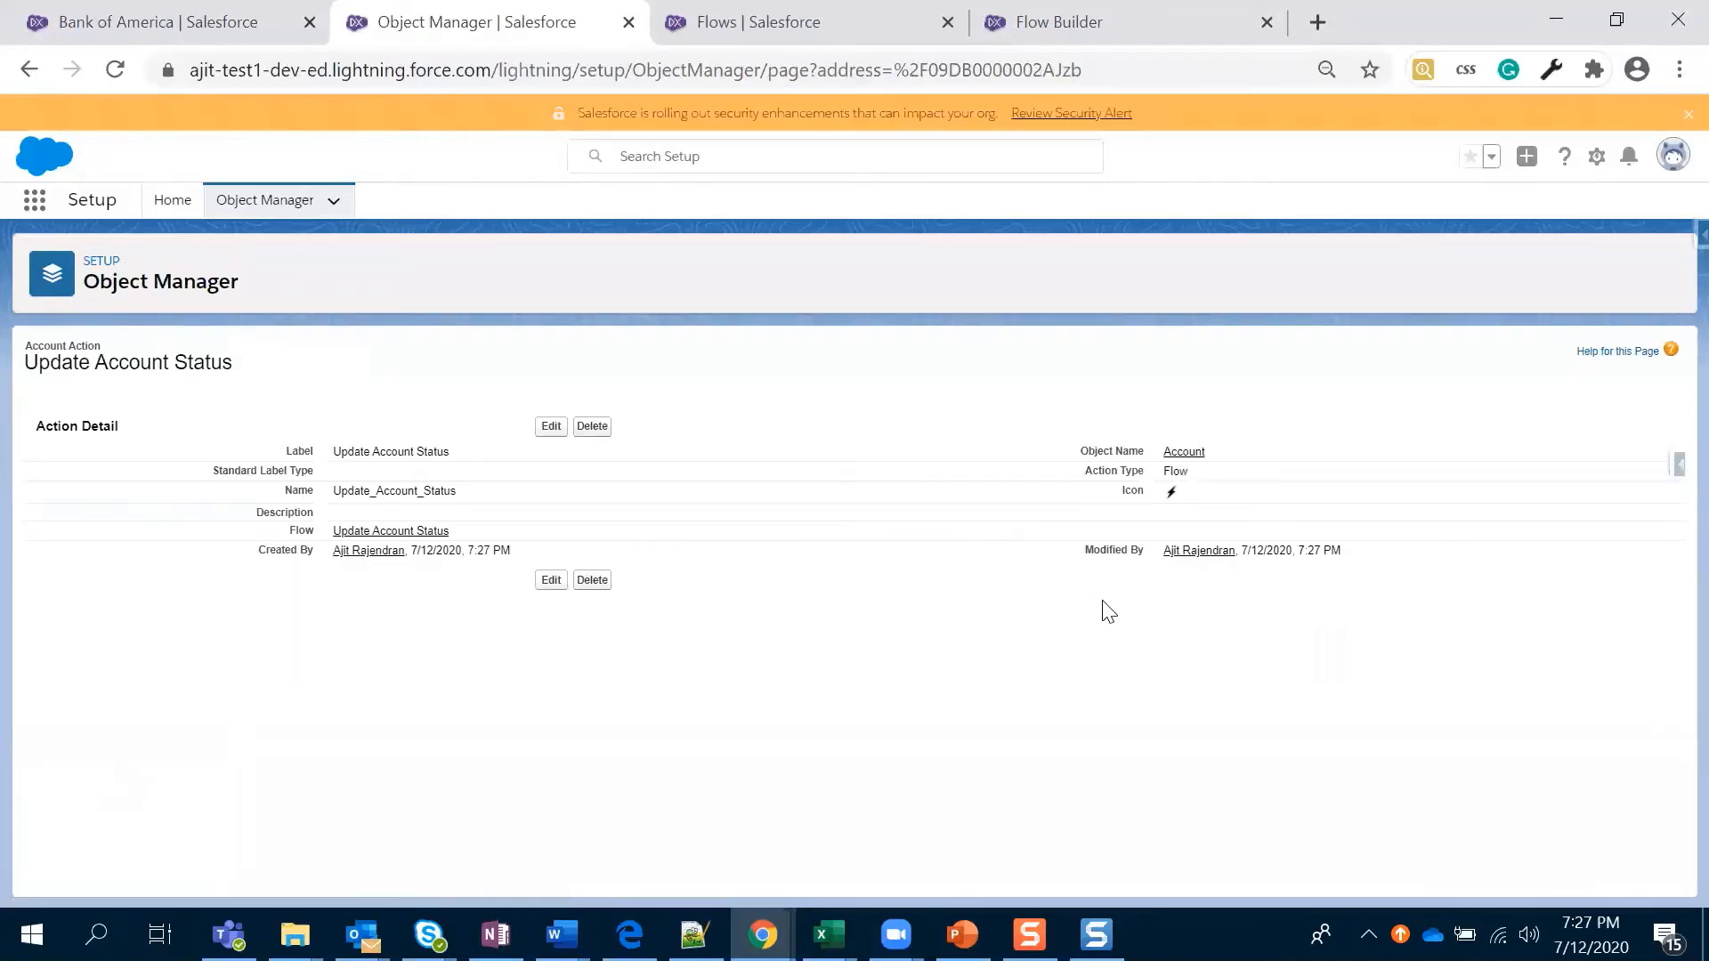
- Add the Update Account Status action to the Salesforce Mobile and Lightning Experience Actions of the Account Layout and save the layout
left_click(29, 69)
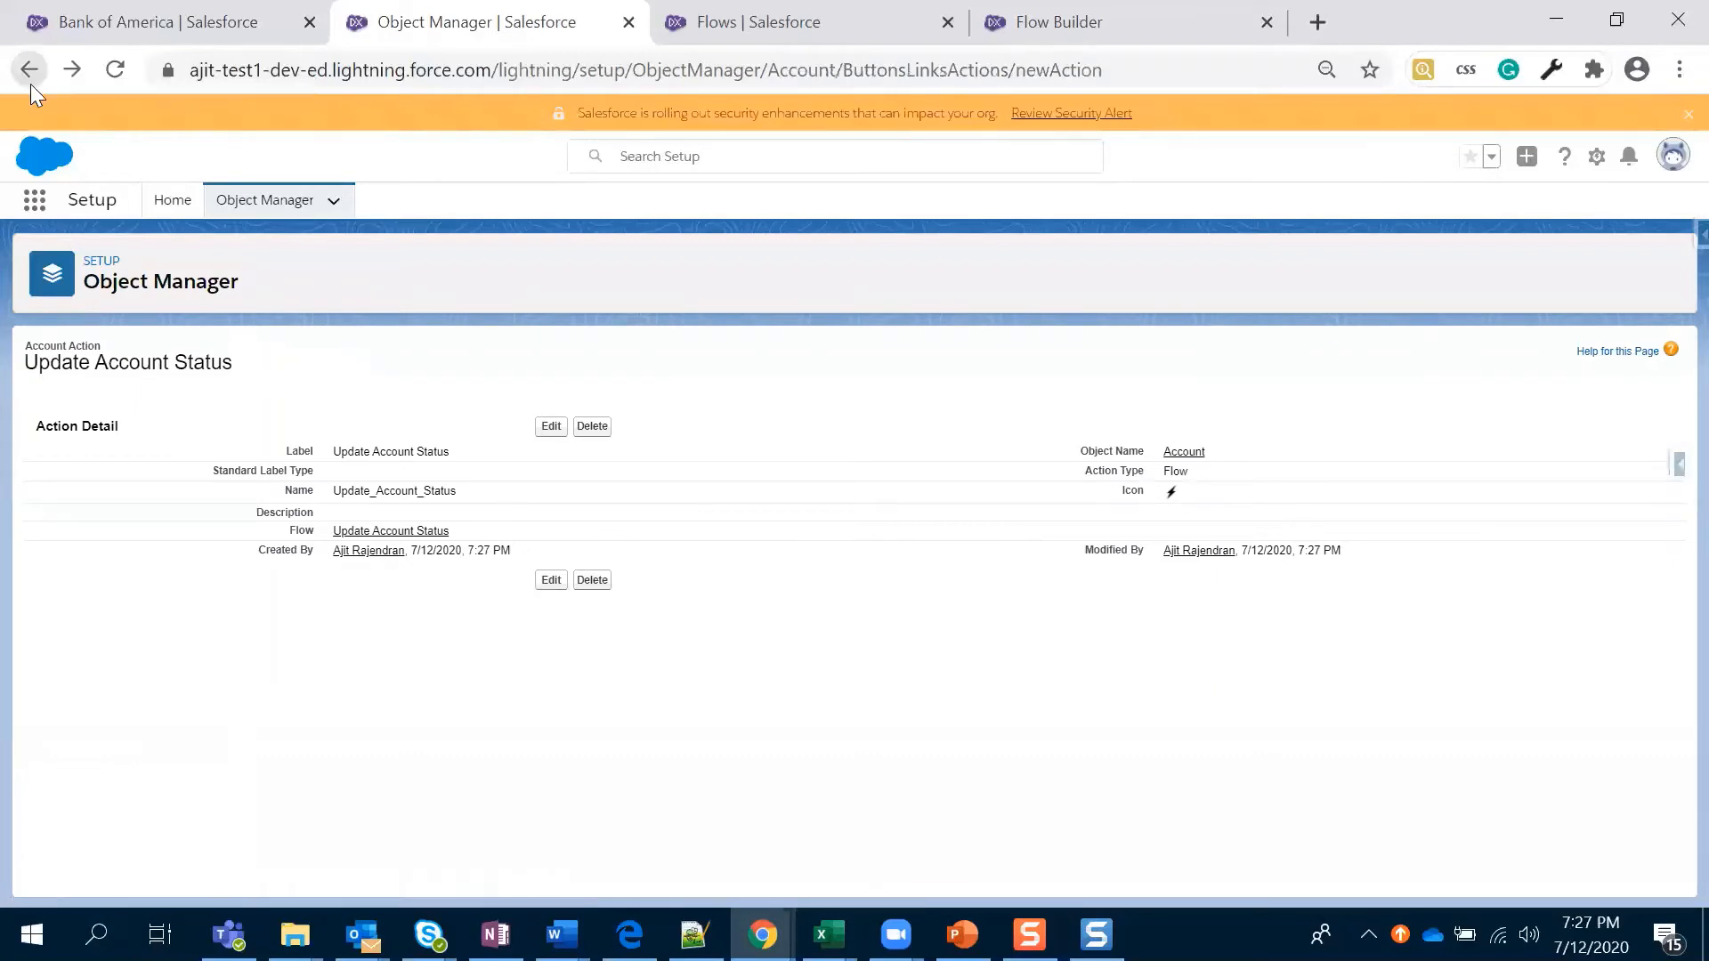
left_click(114, 434)
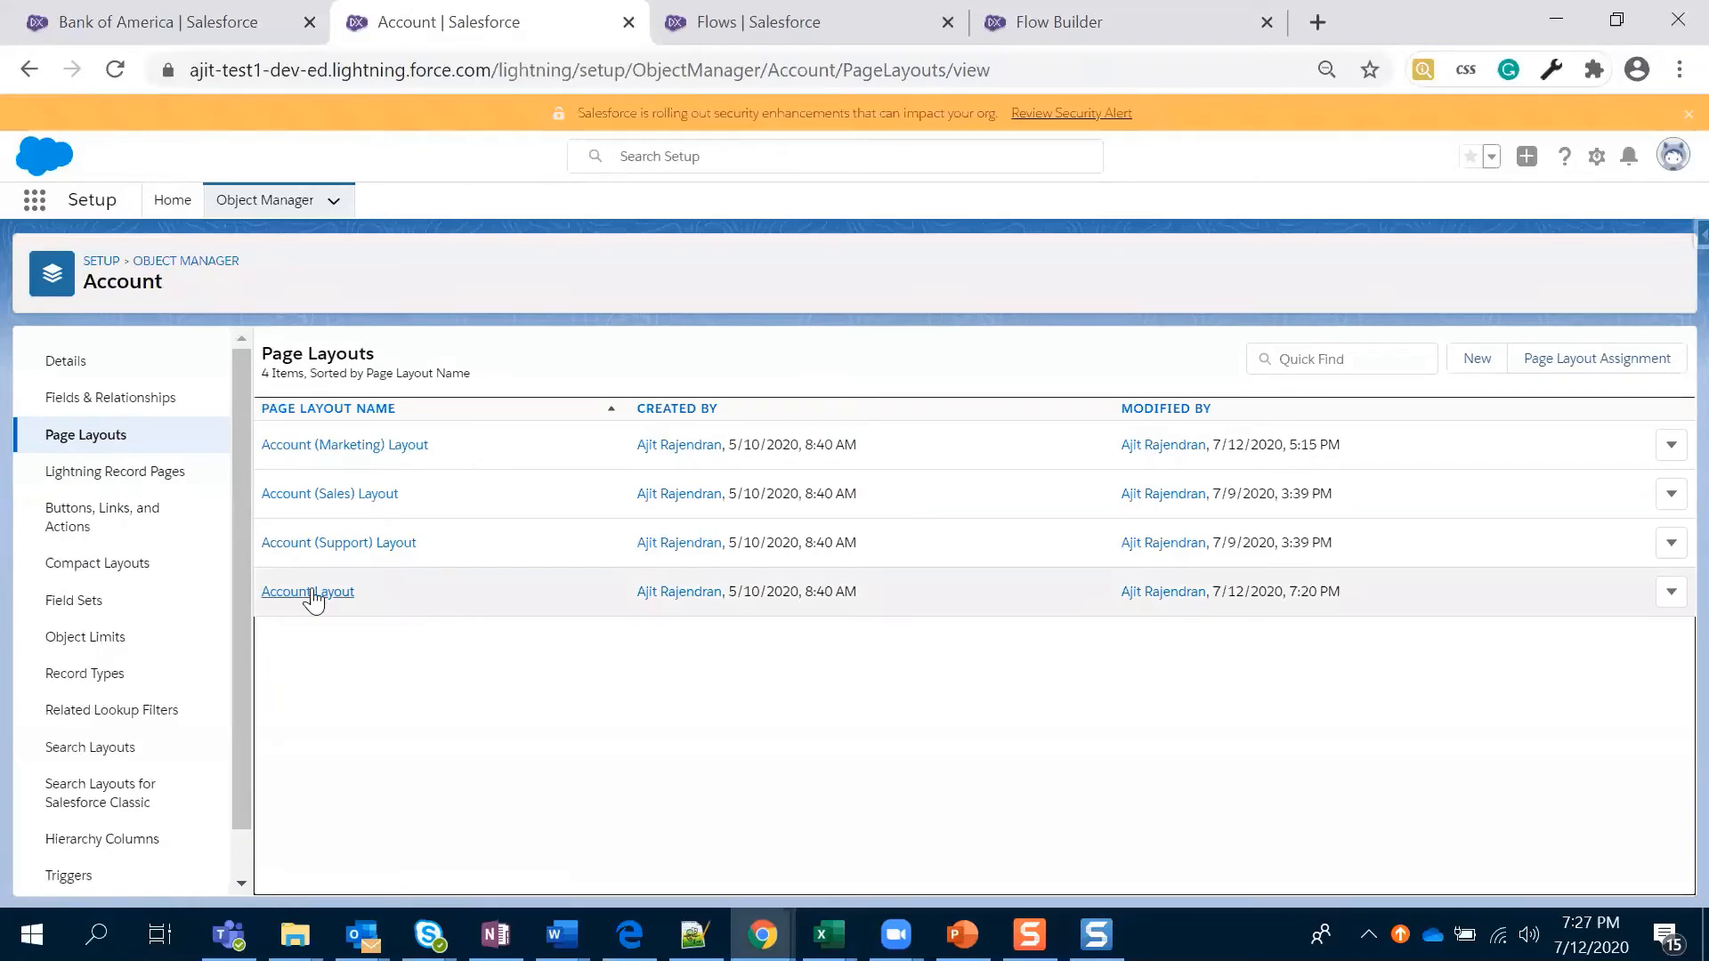
left_click(334, 602)
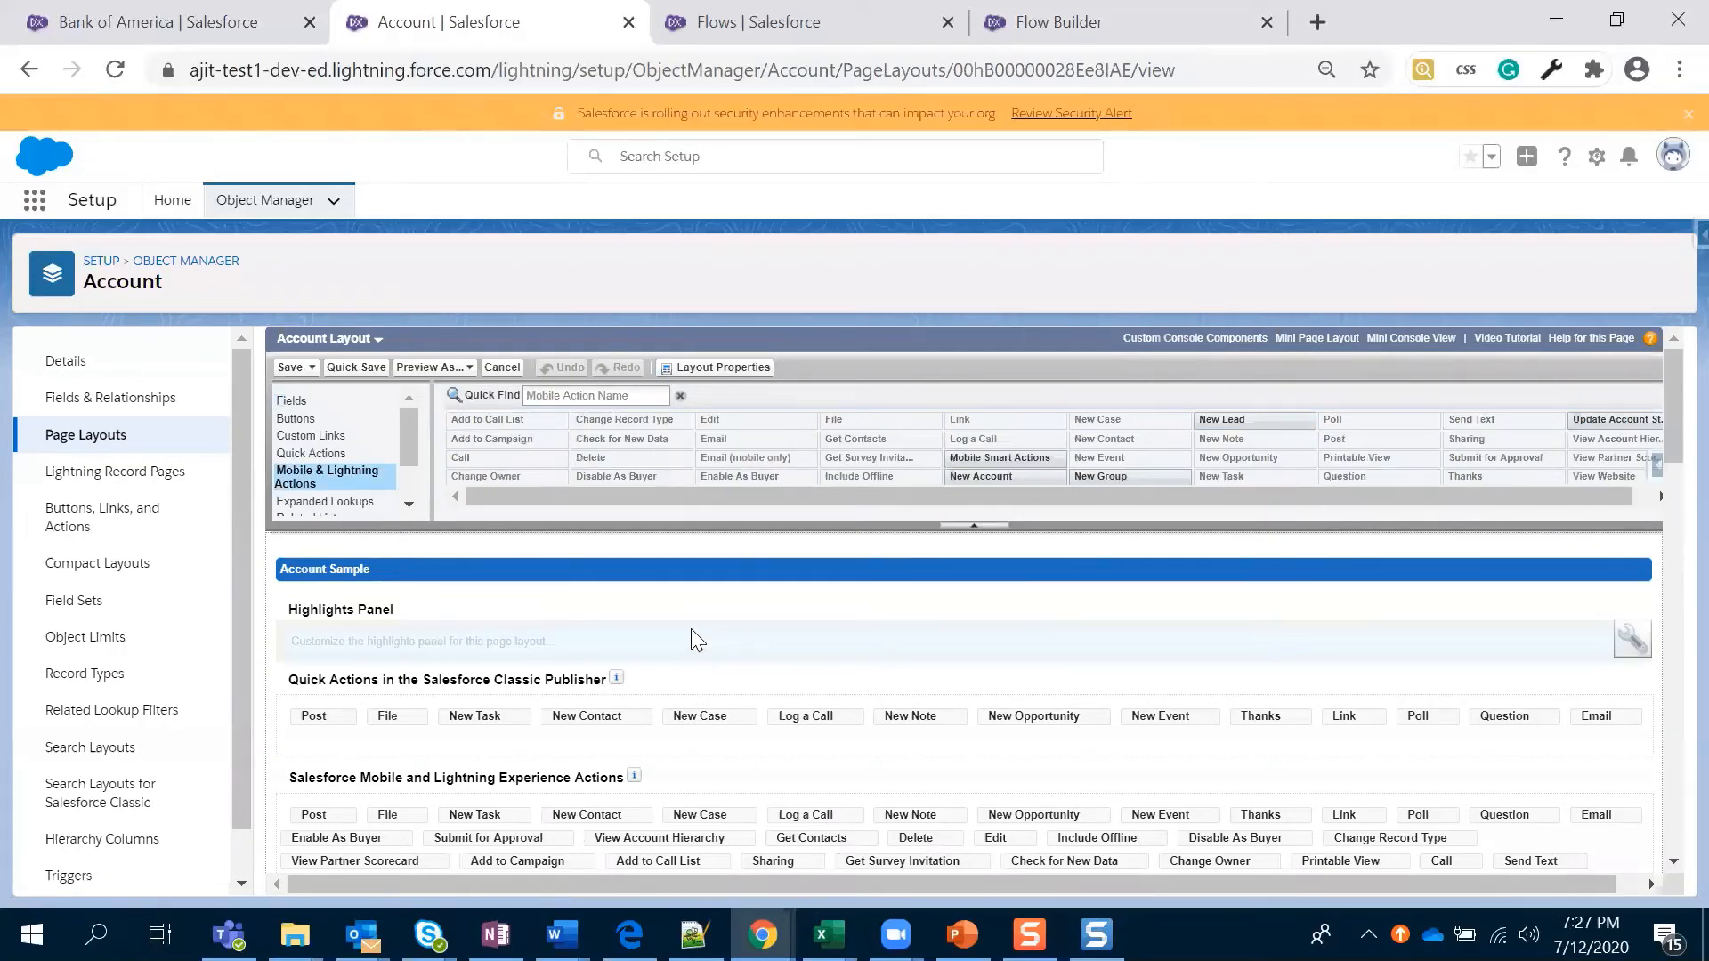
scroll(690, 639, "down", 3)
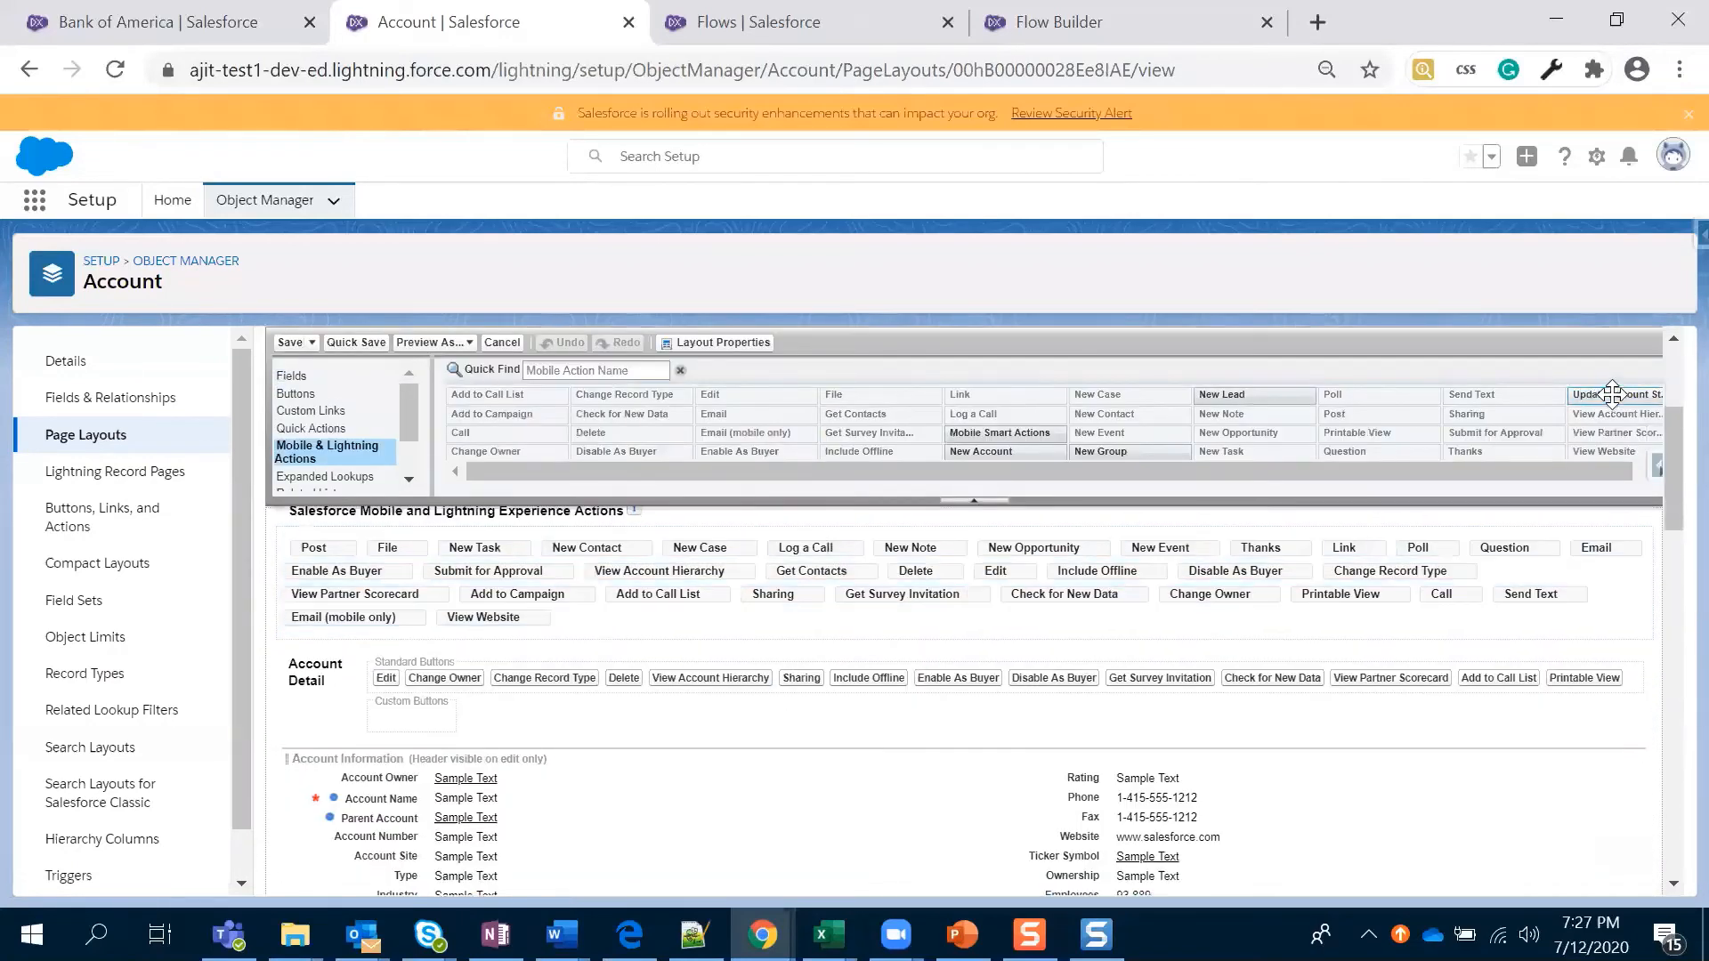
left_click_drag(1612, 394, 578, 623)
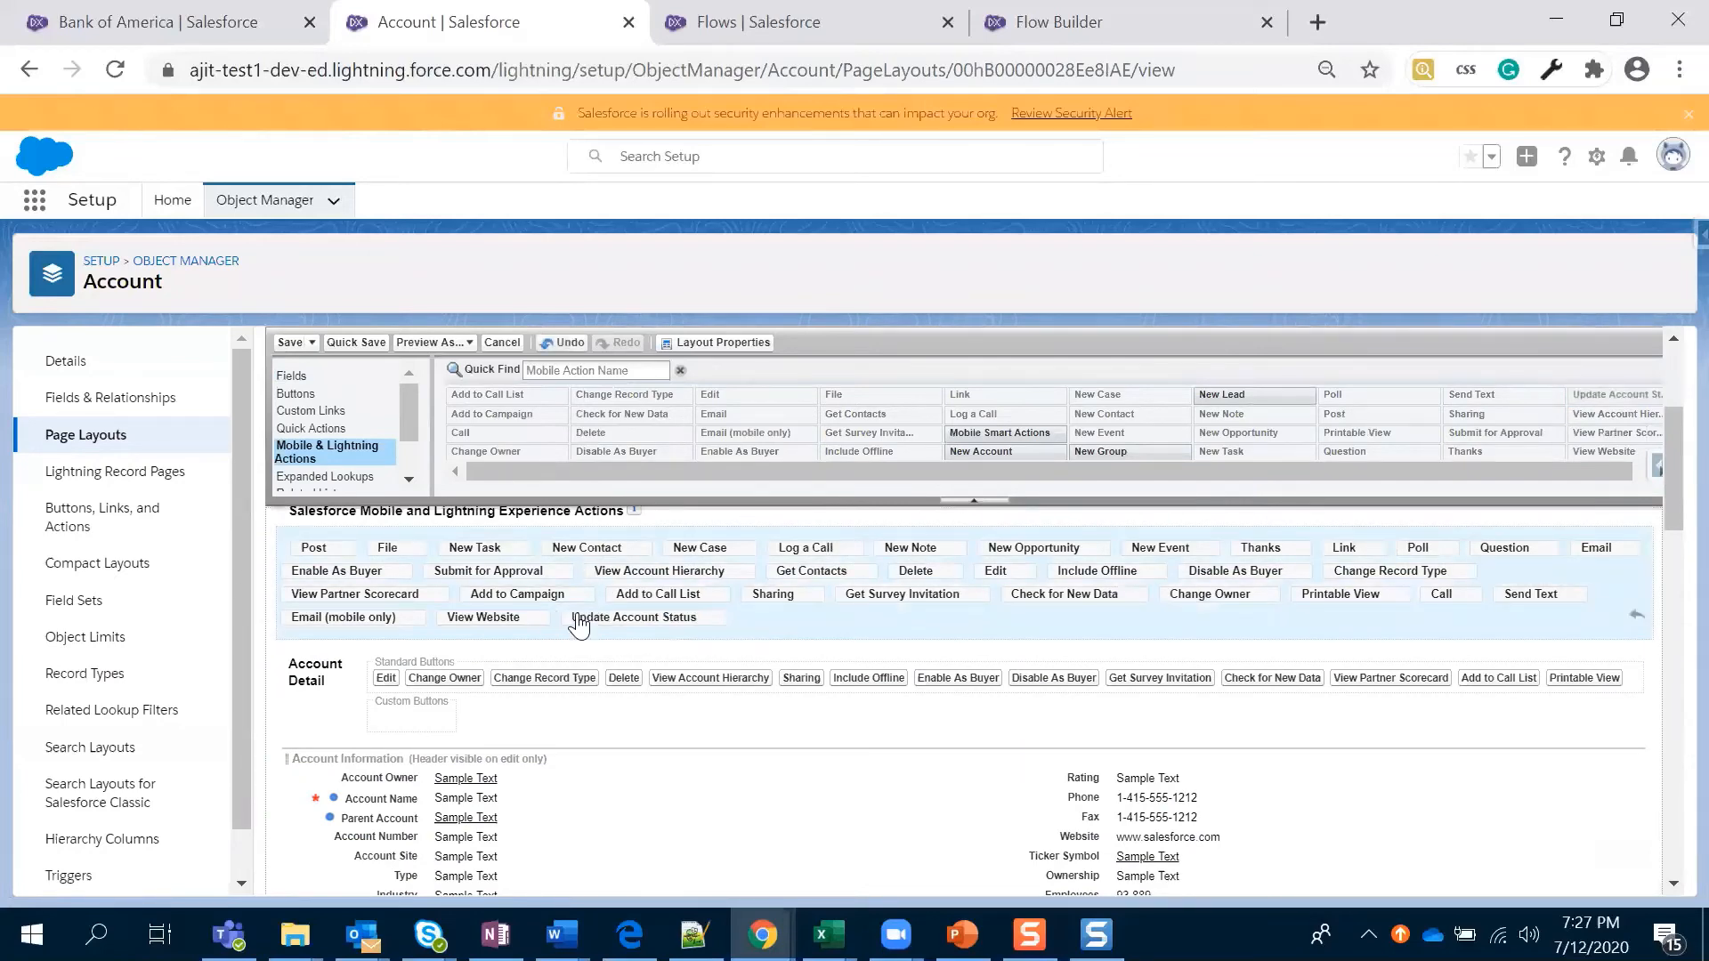
left_click(290, 342)
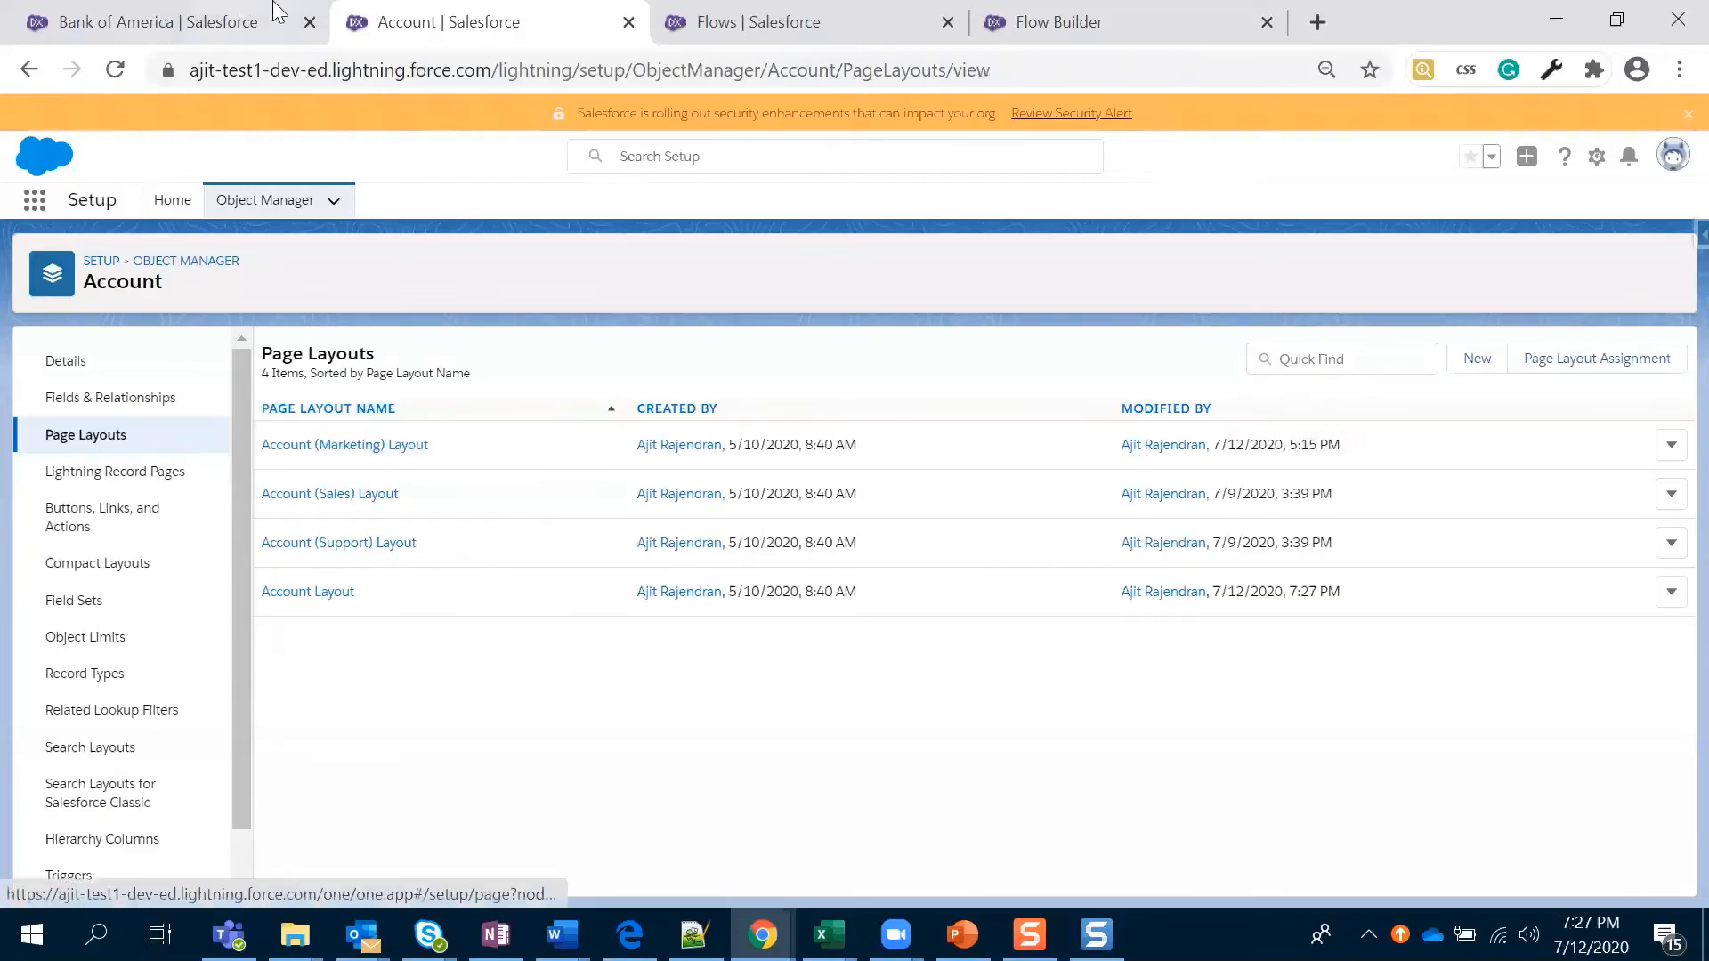
- Reload the Bank of America account and check its action list and the Status field in its details
left_click(200, 21)
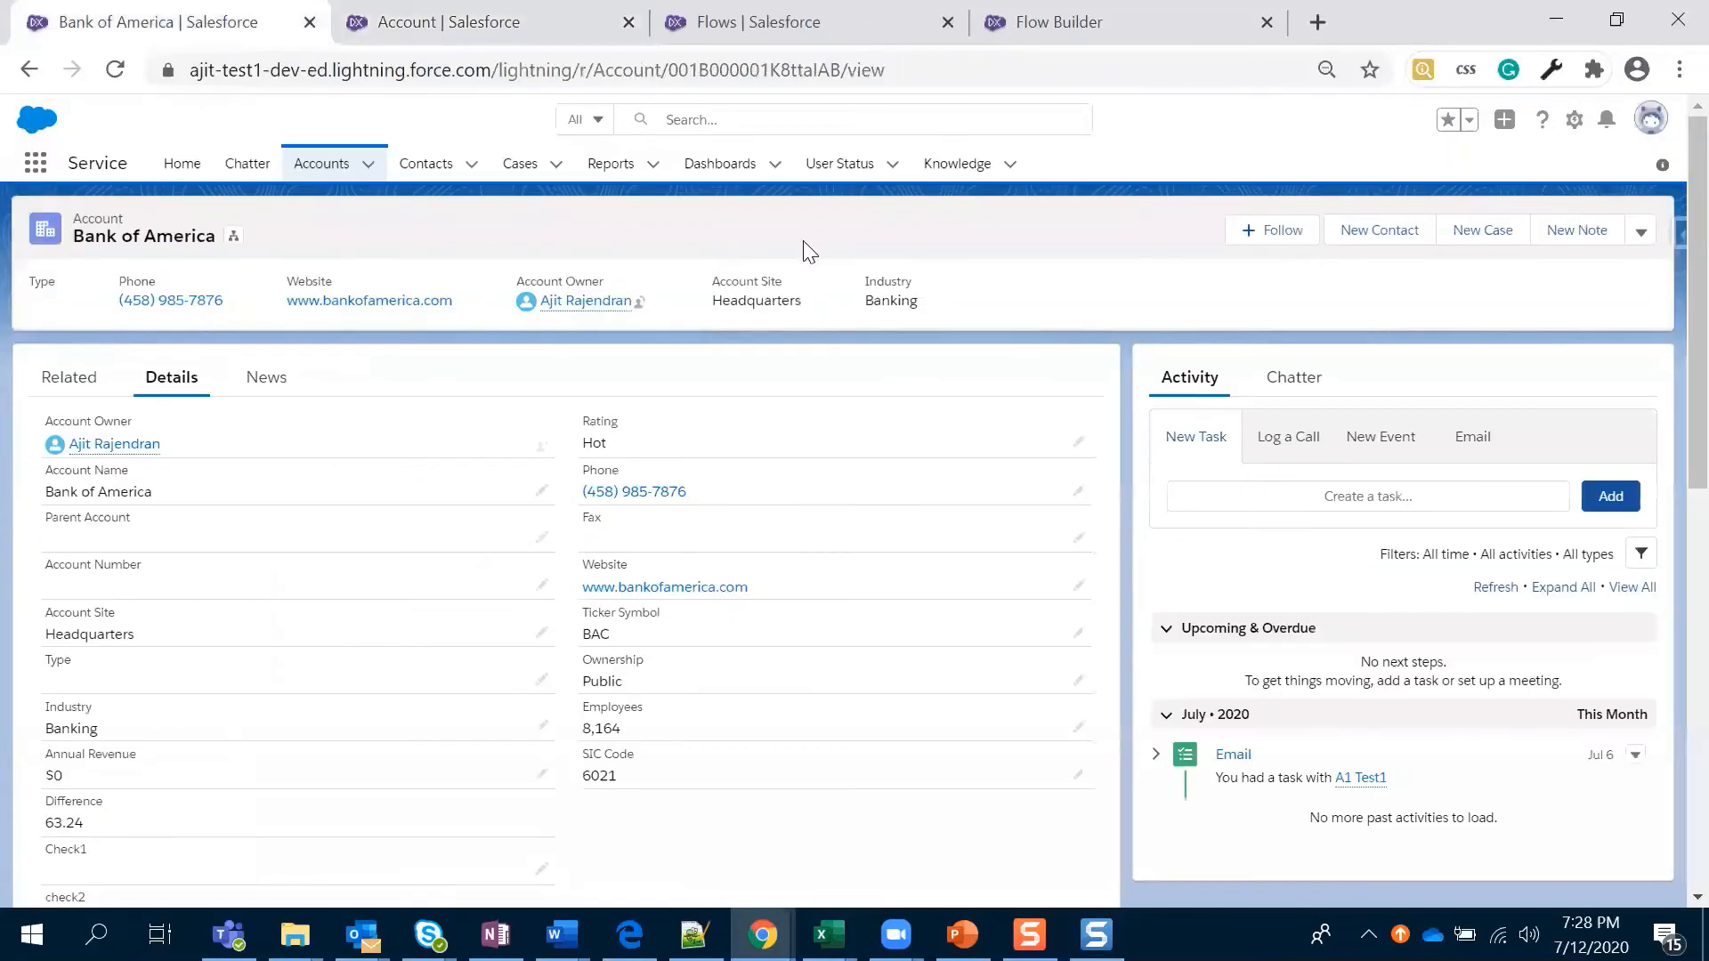
left_click(114, 76)
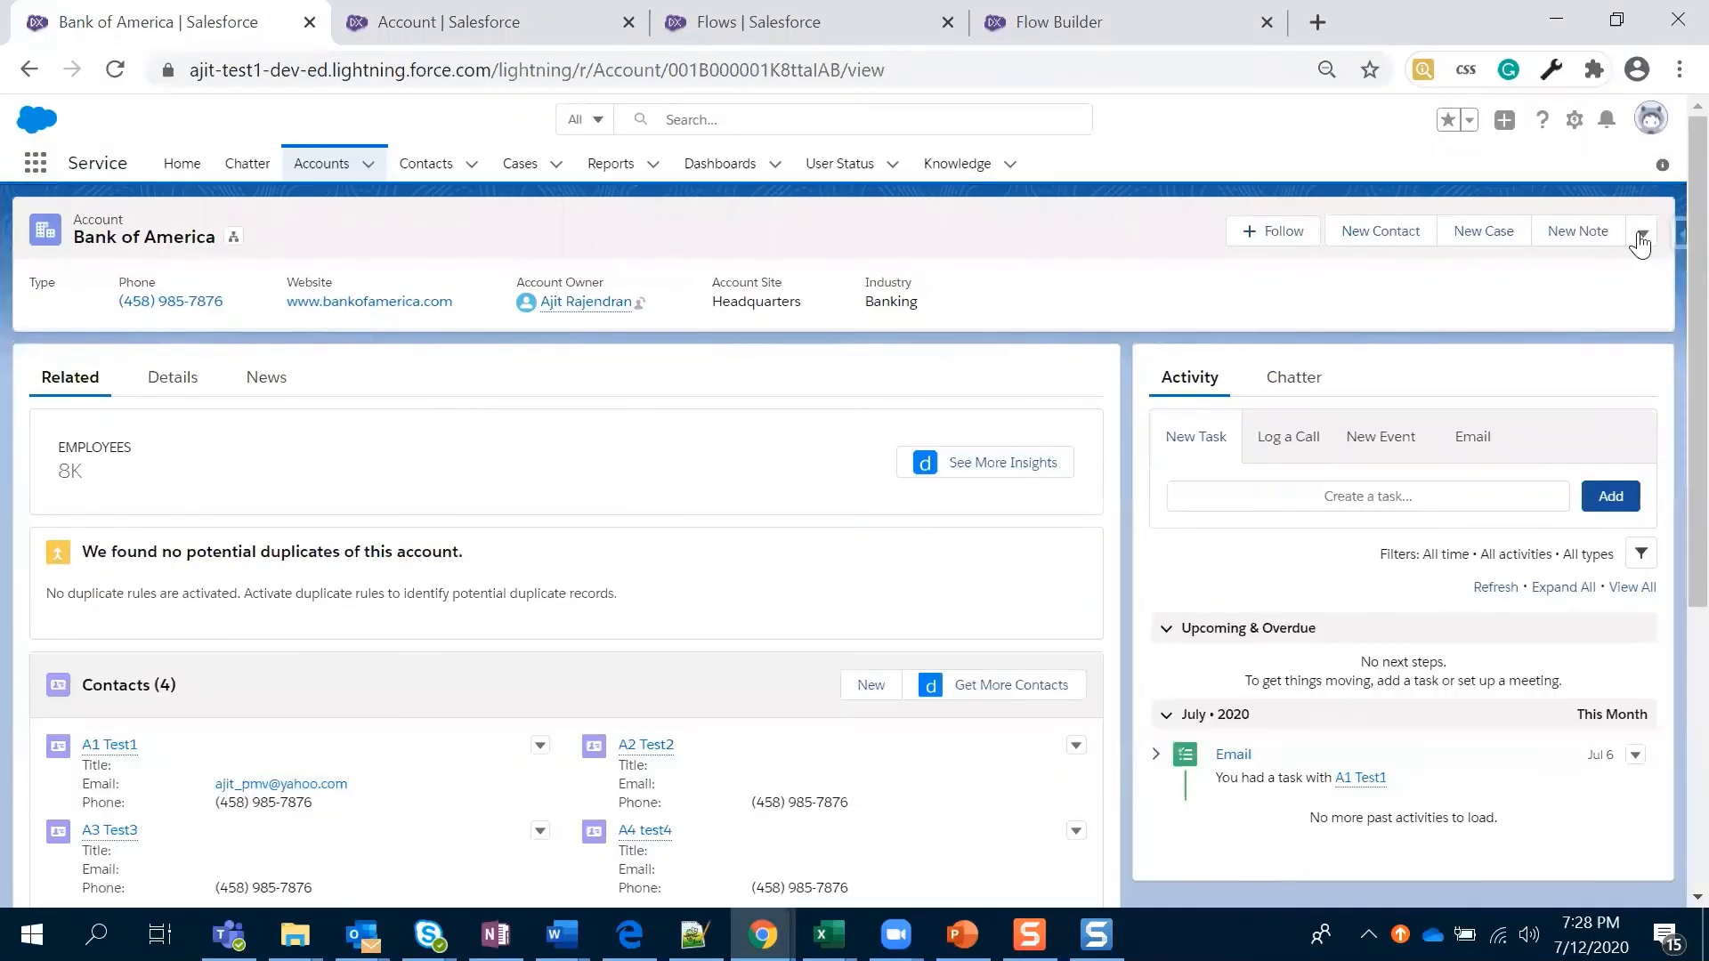
left_click(1640, 236)
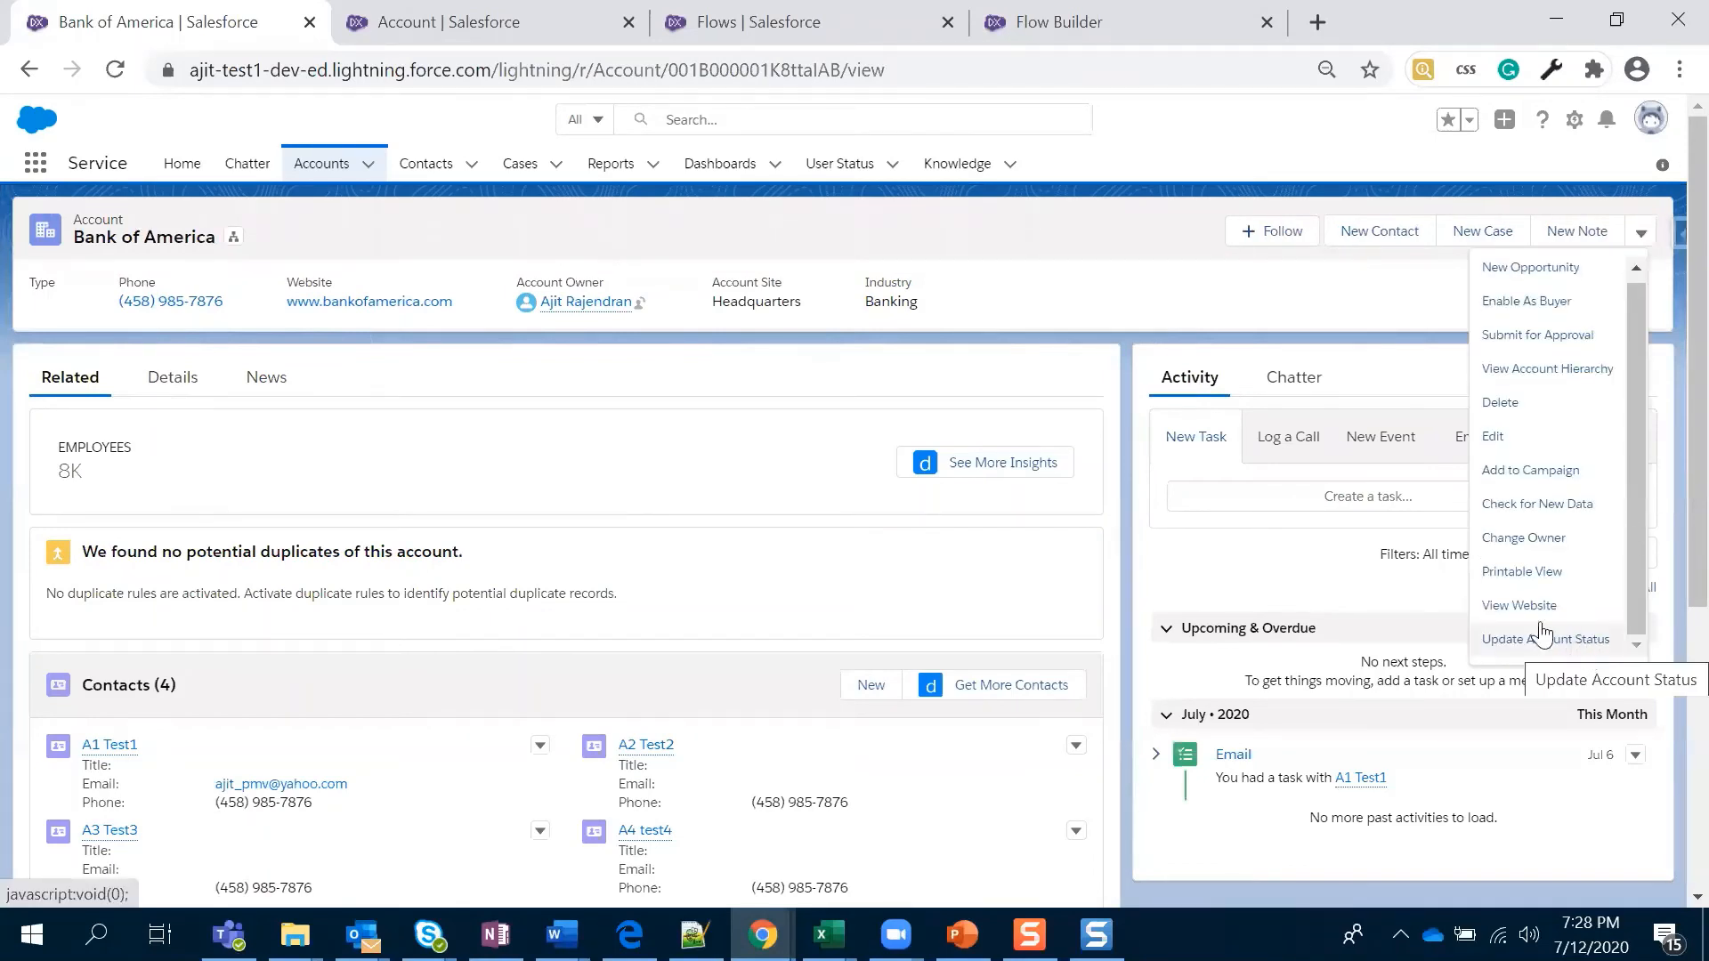
left_click(166, 377)
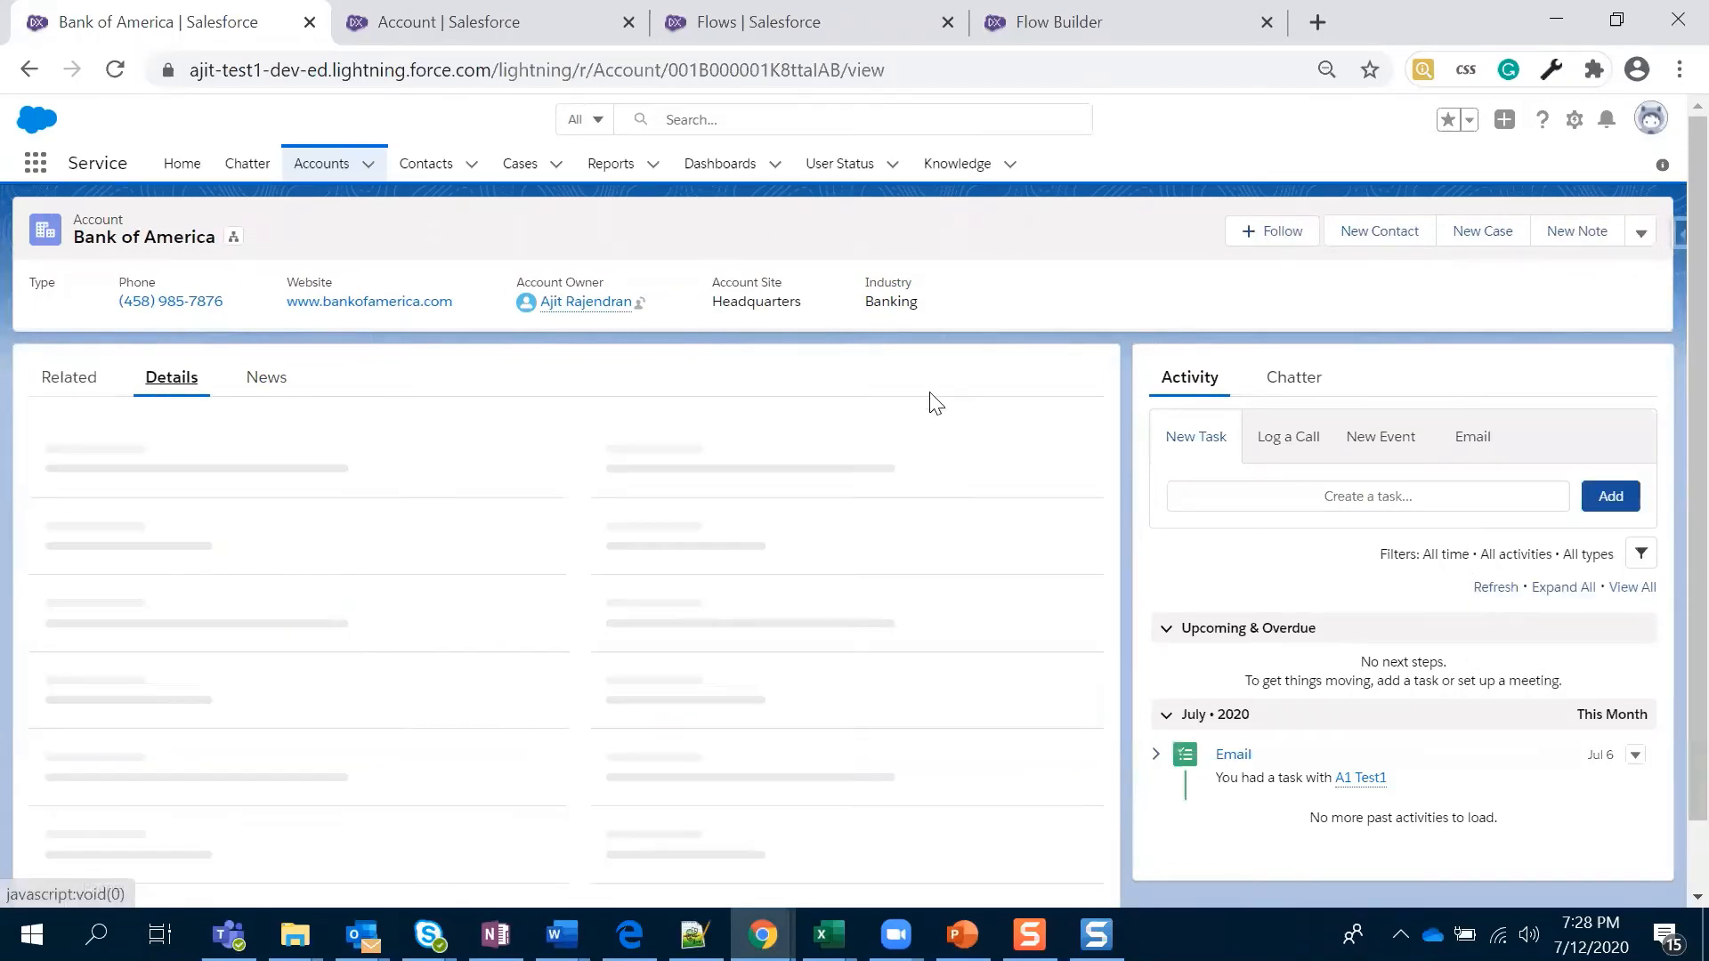
scroll(285, 719, "down", 5)
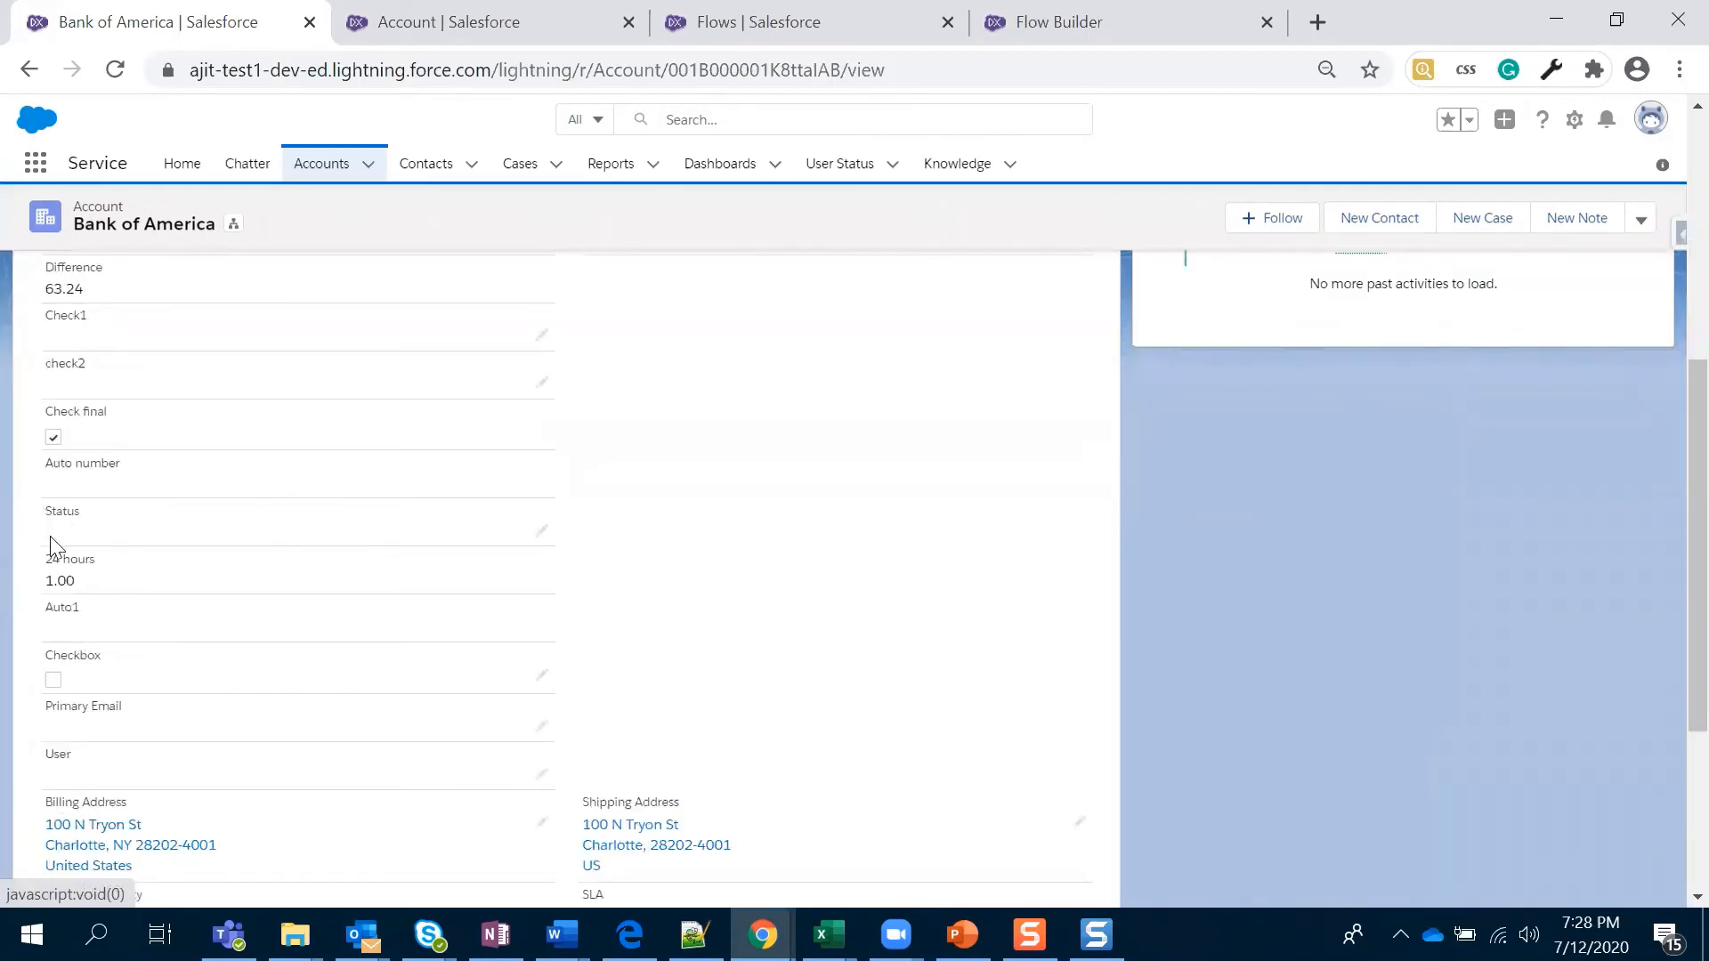
- Run Update Account Status on the Bank of America account, reload the record, and review its Status field and action list
left_click(1640, 220)
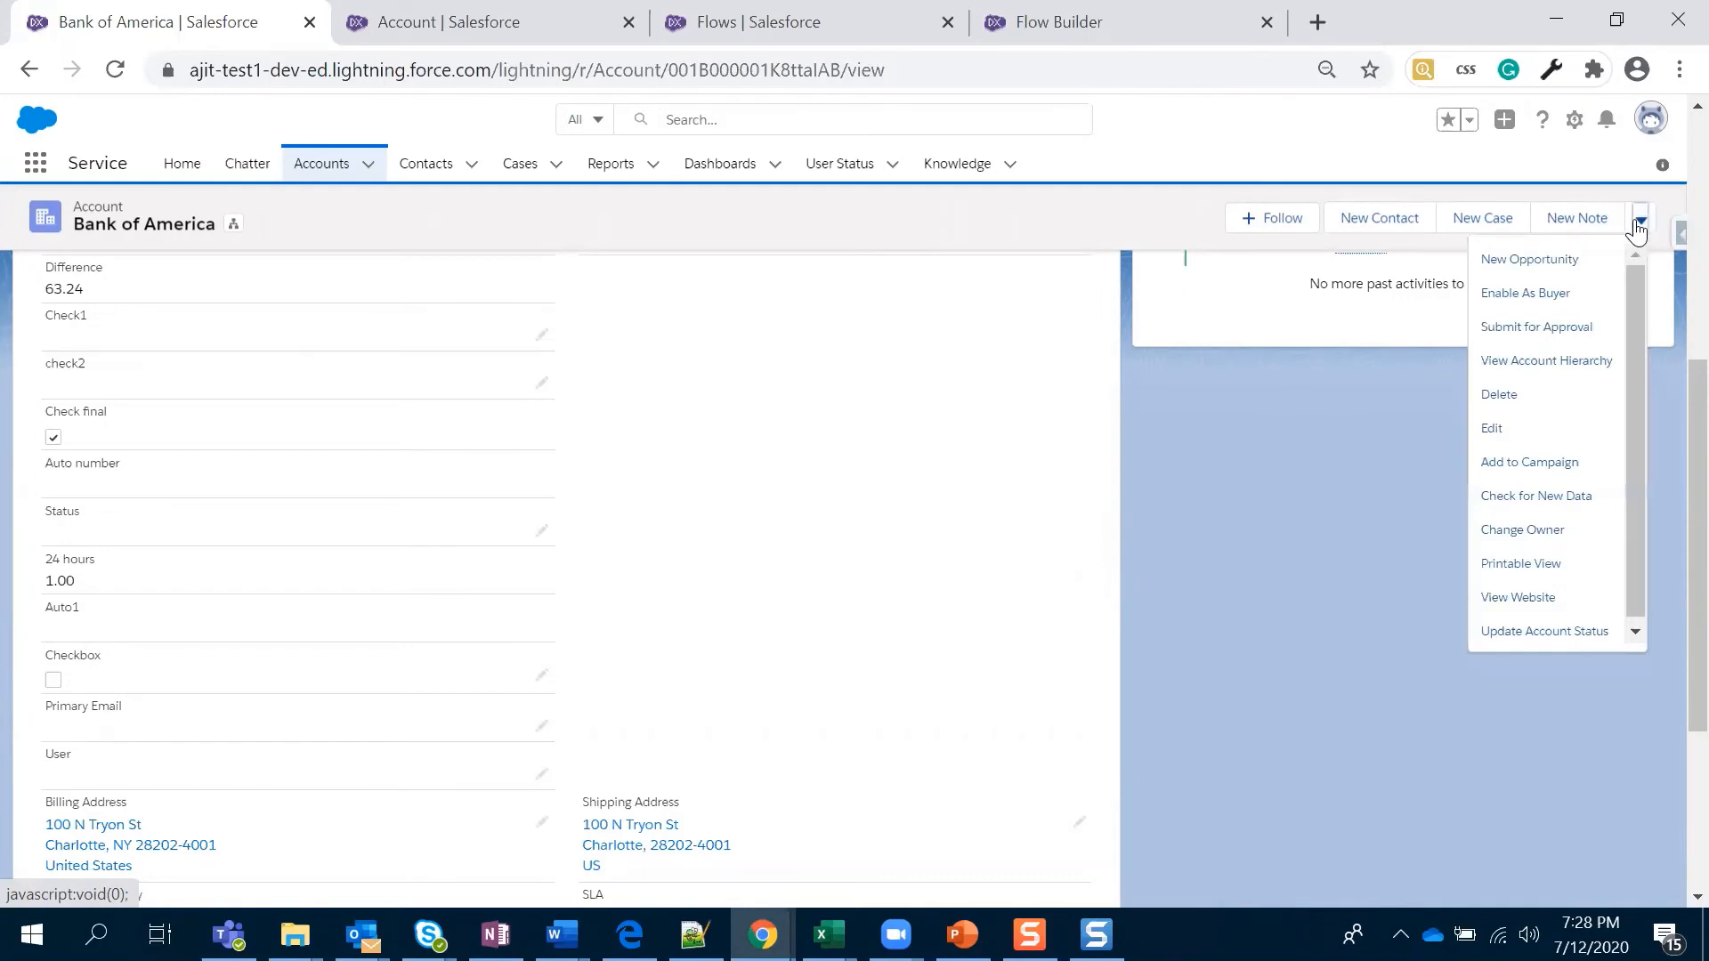
left_click(1542, 626)
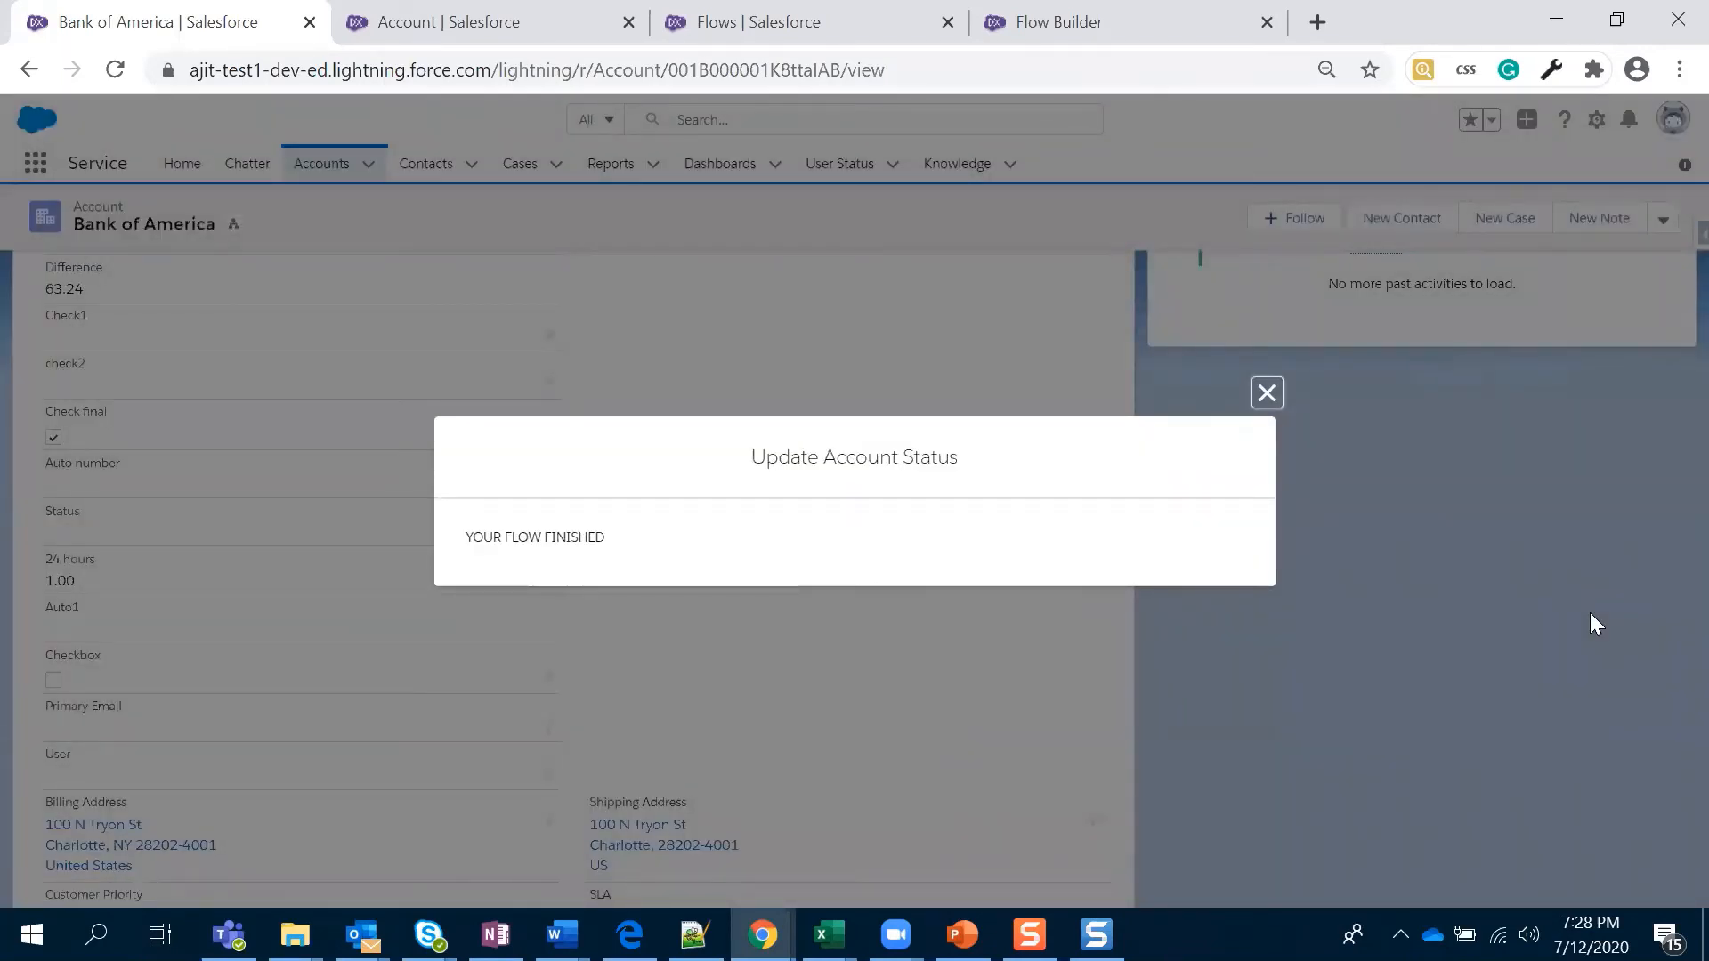
left_click(1266, 392)
left_click(115, 69)
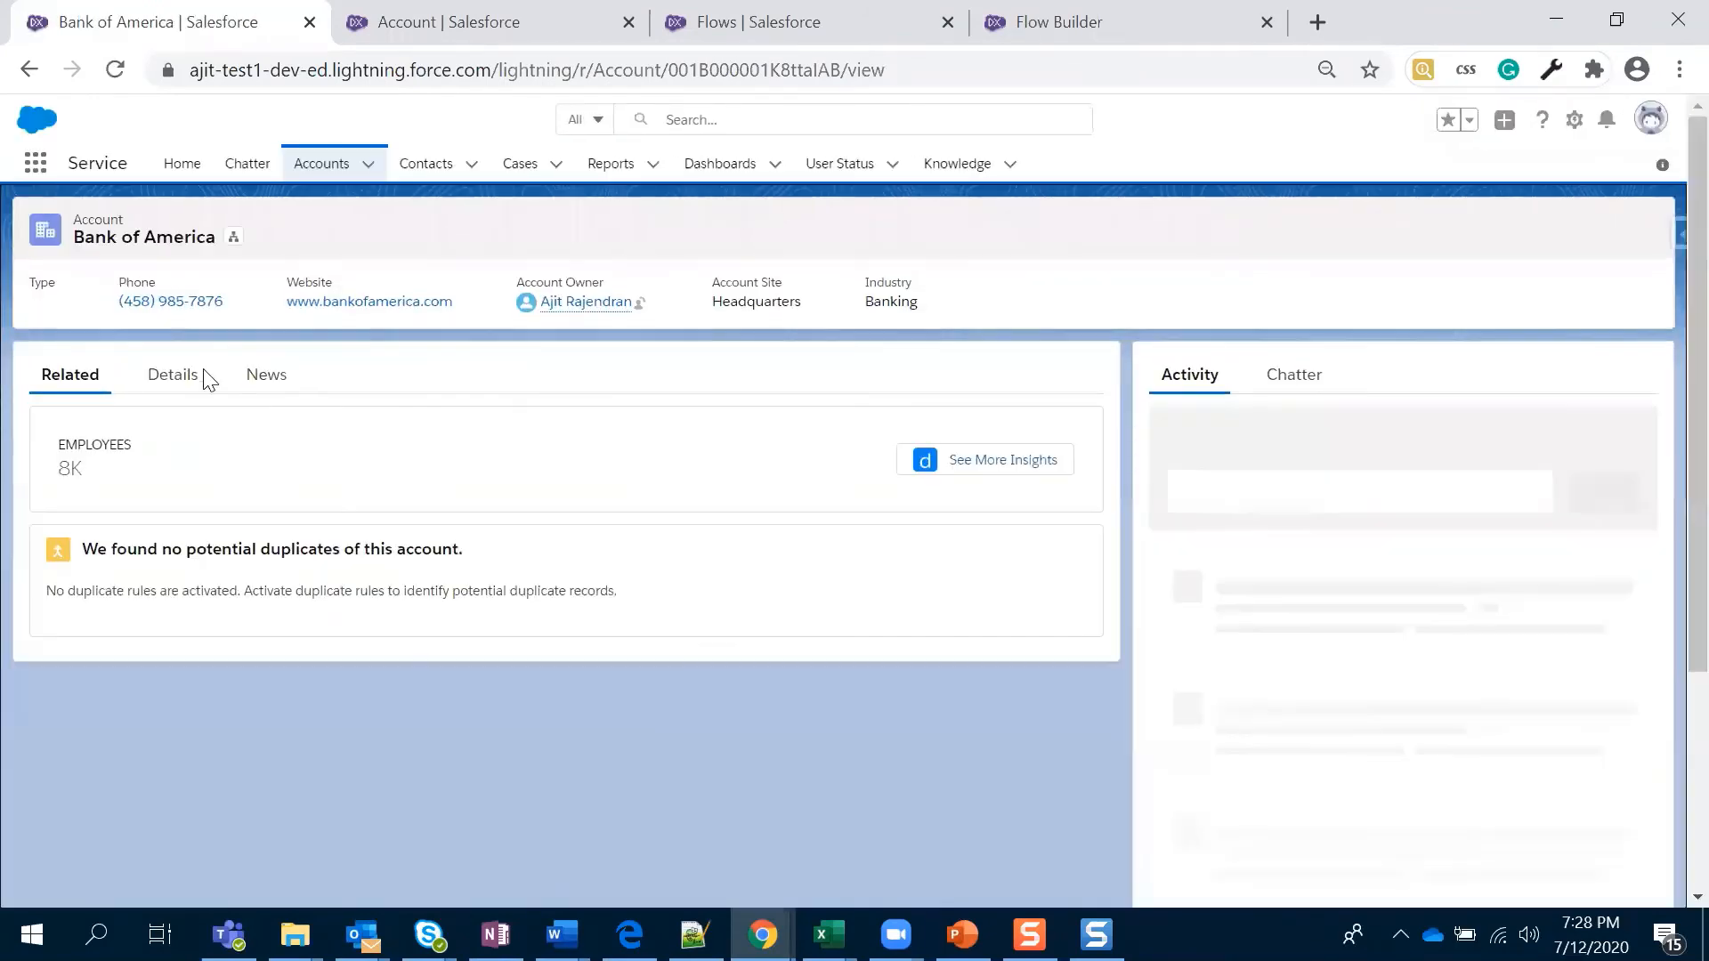
left_click(186, 383)
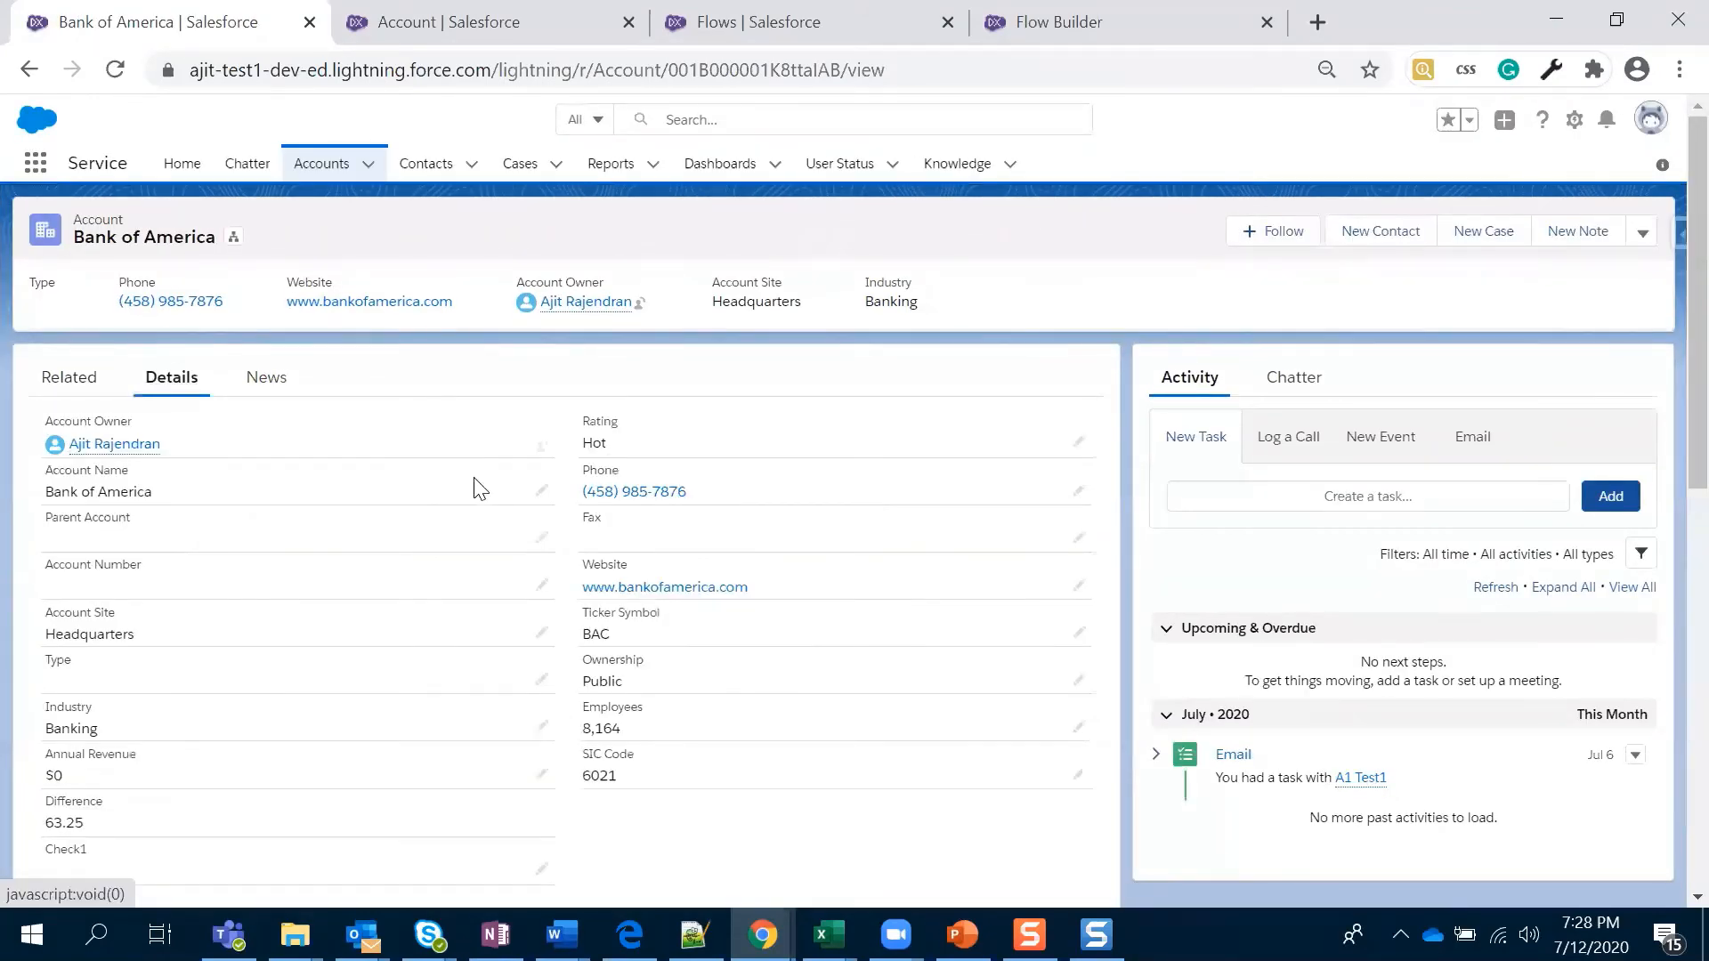
scroll(475, 490, "down", 5)
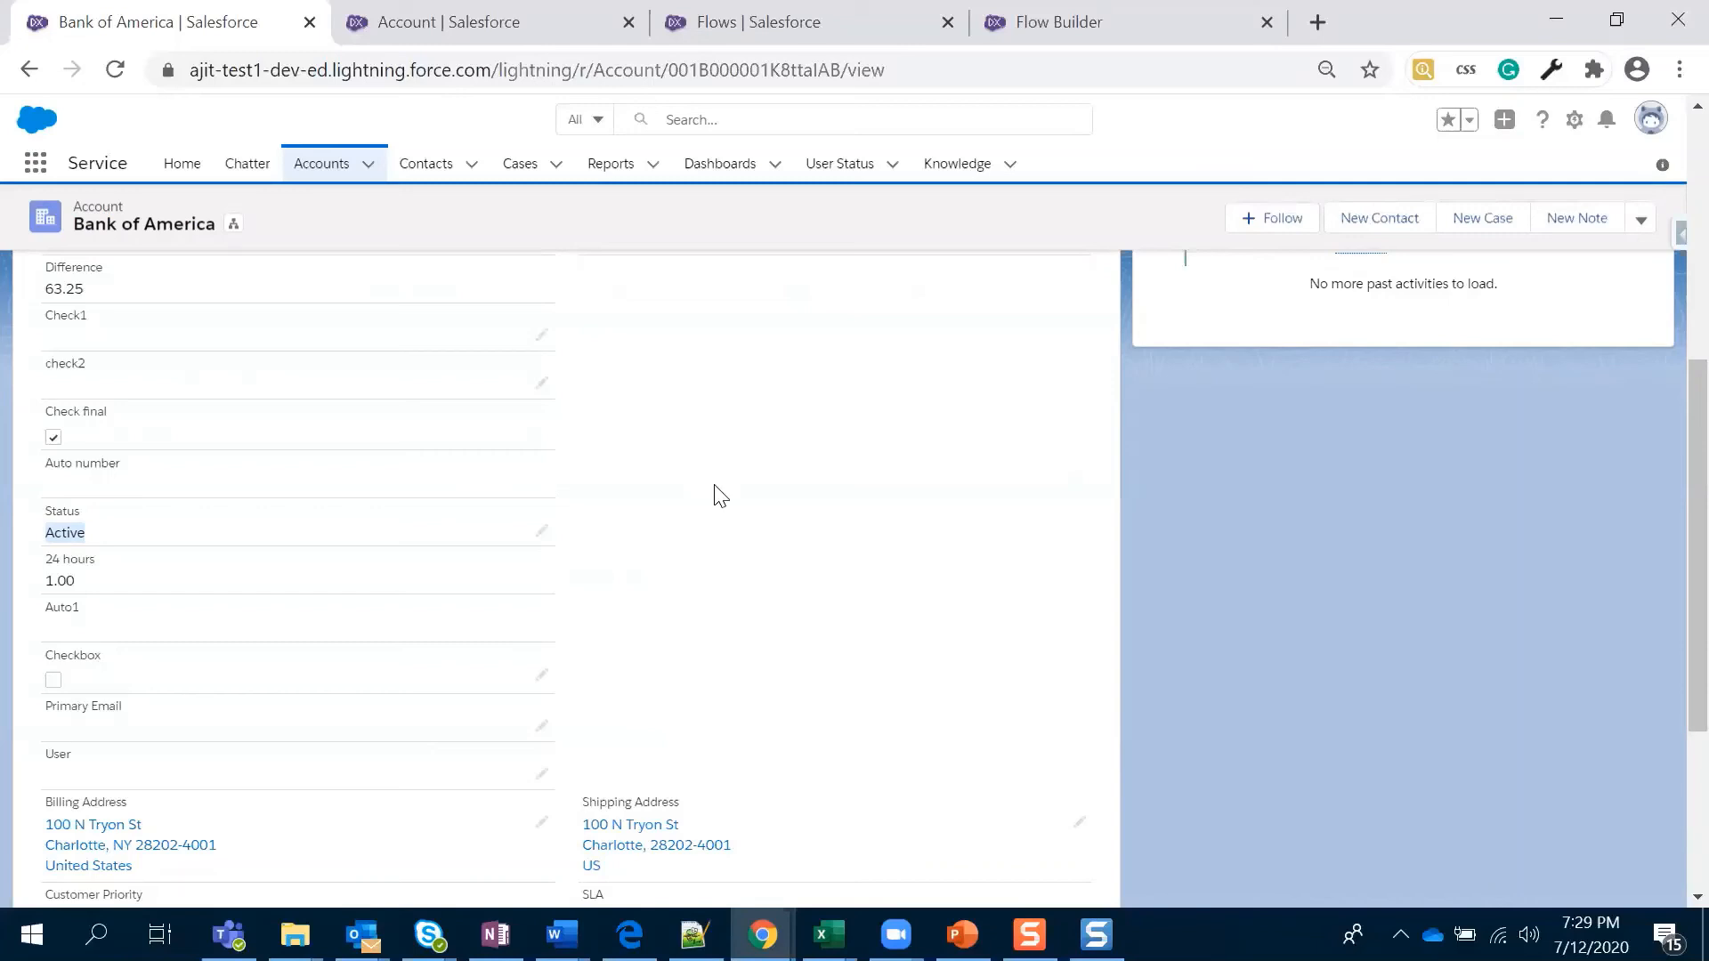
scroll(1624, 689, "up", 6)
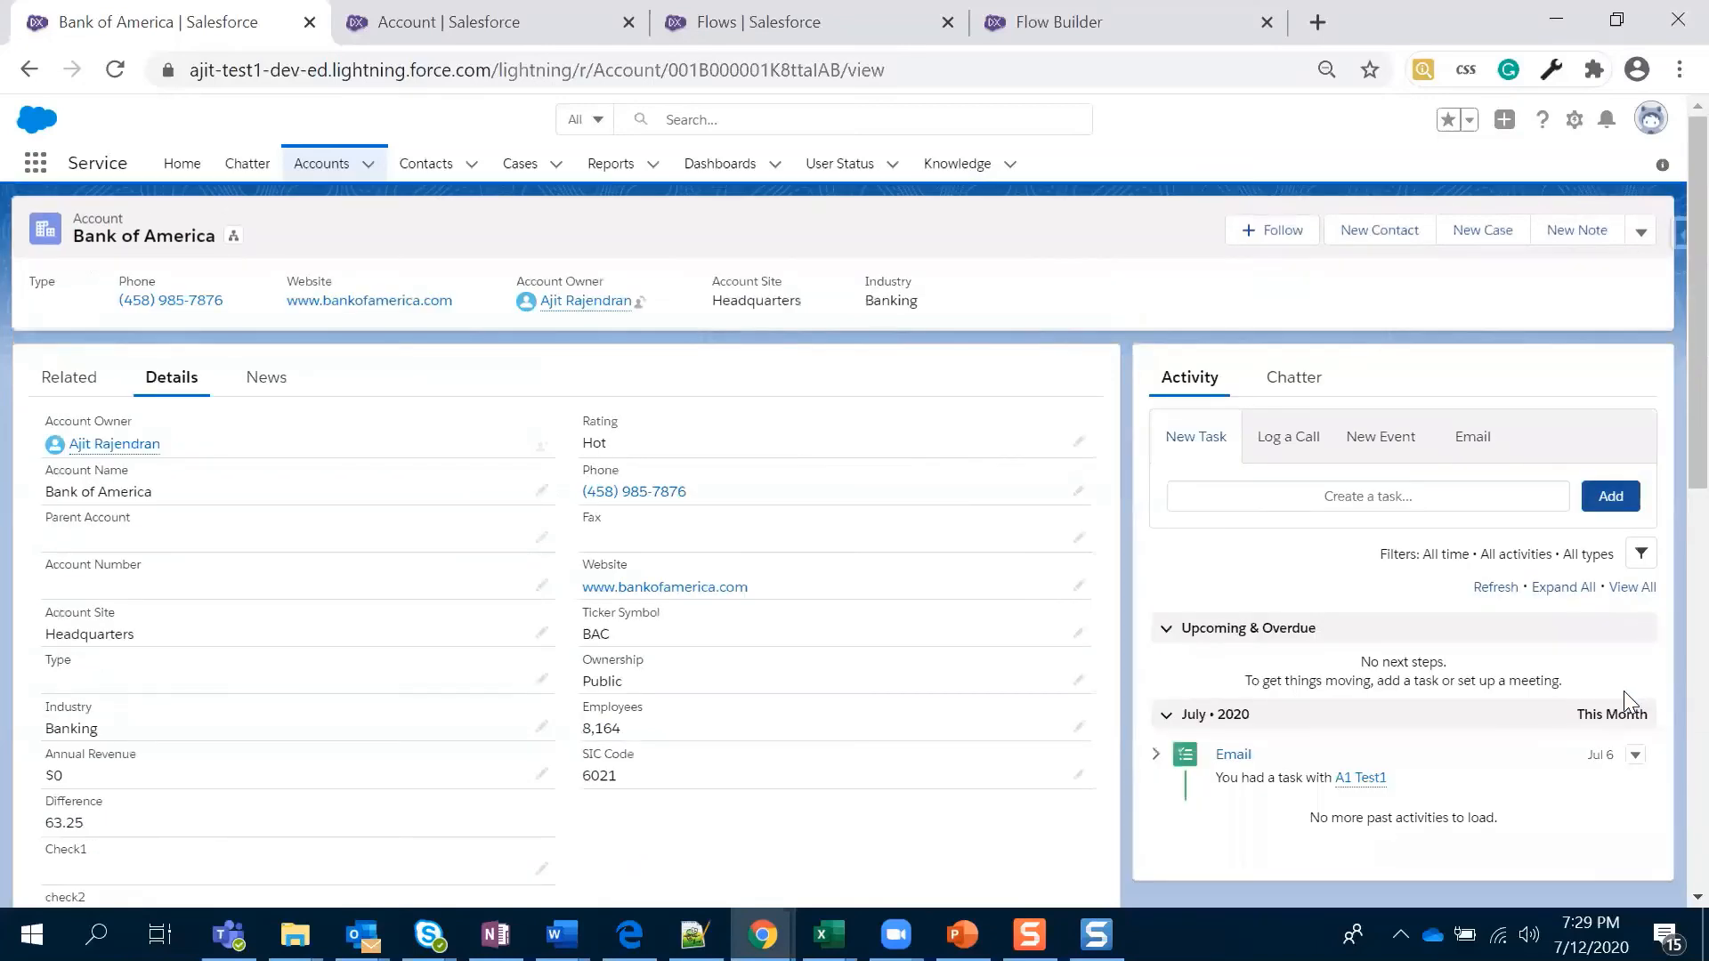
left_click(1640, 233)
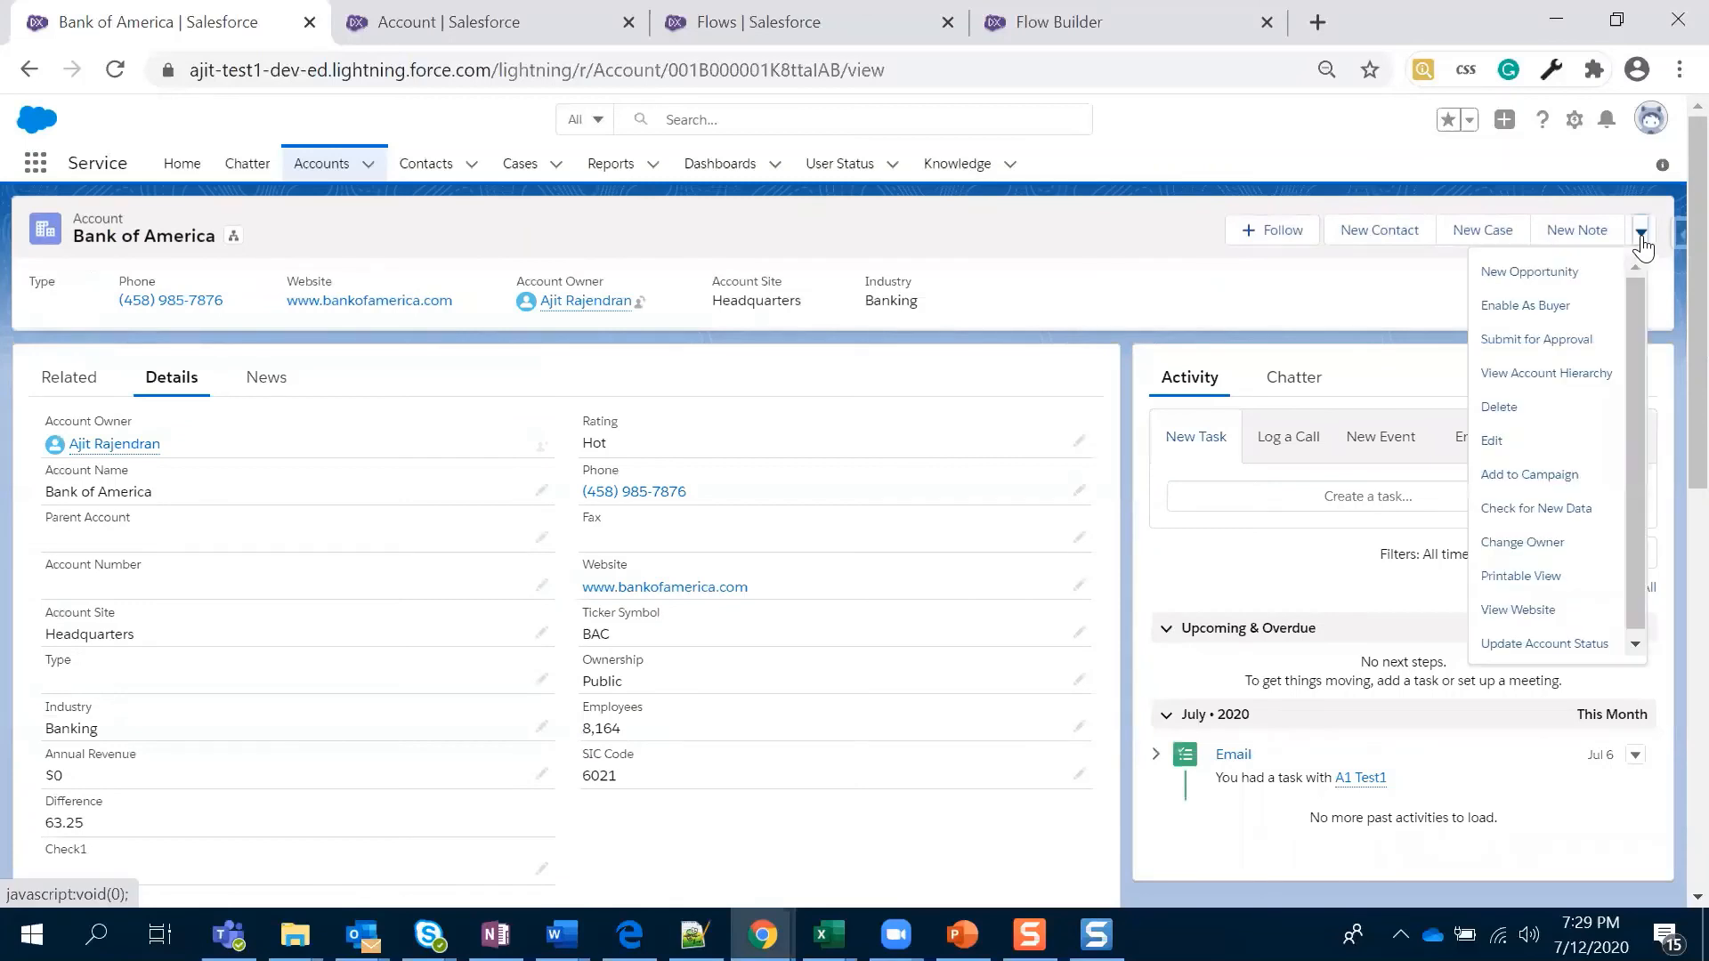